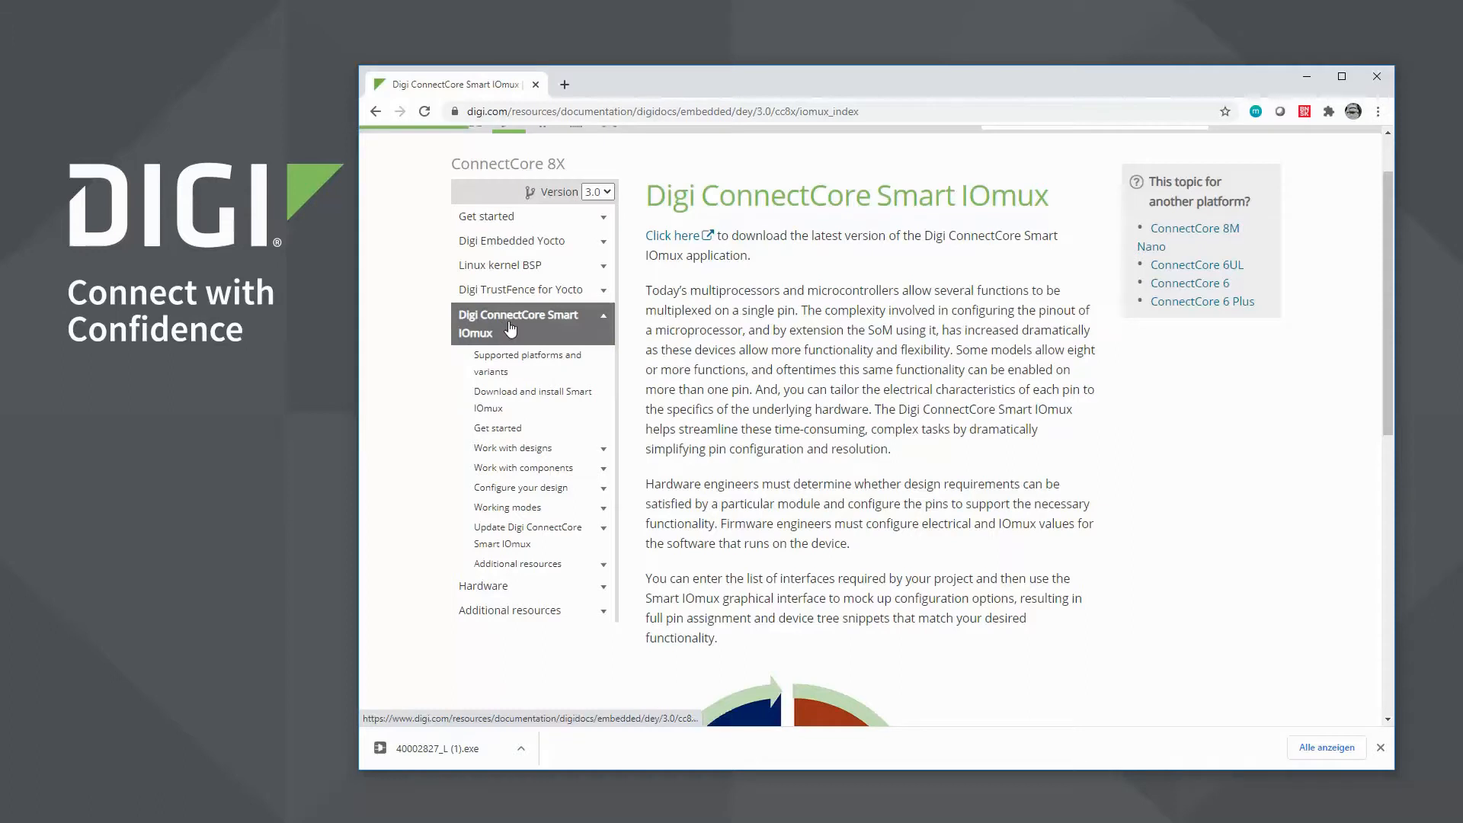
Keep documentation version 3.0 selected and download the latest Digi ConnectCore Smart IOmux installer to the computer
left_click(611, 197)
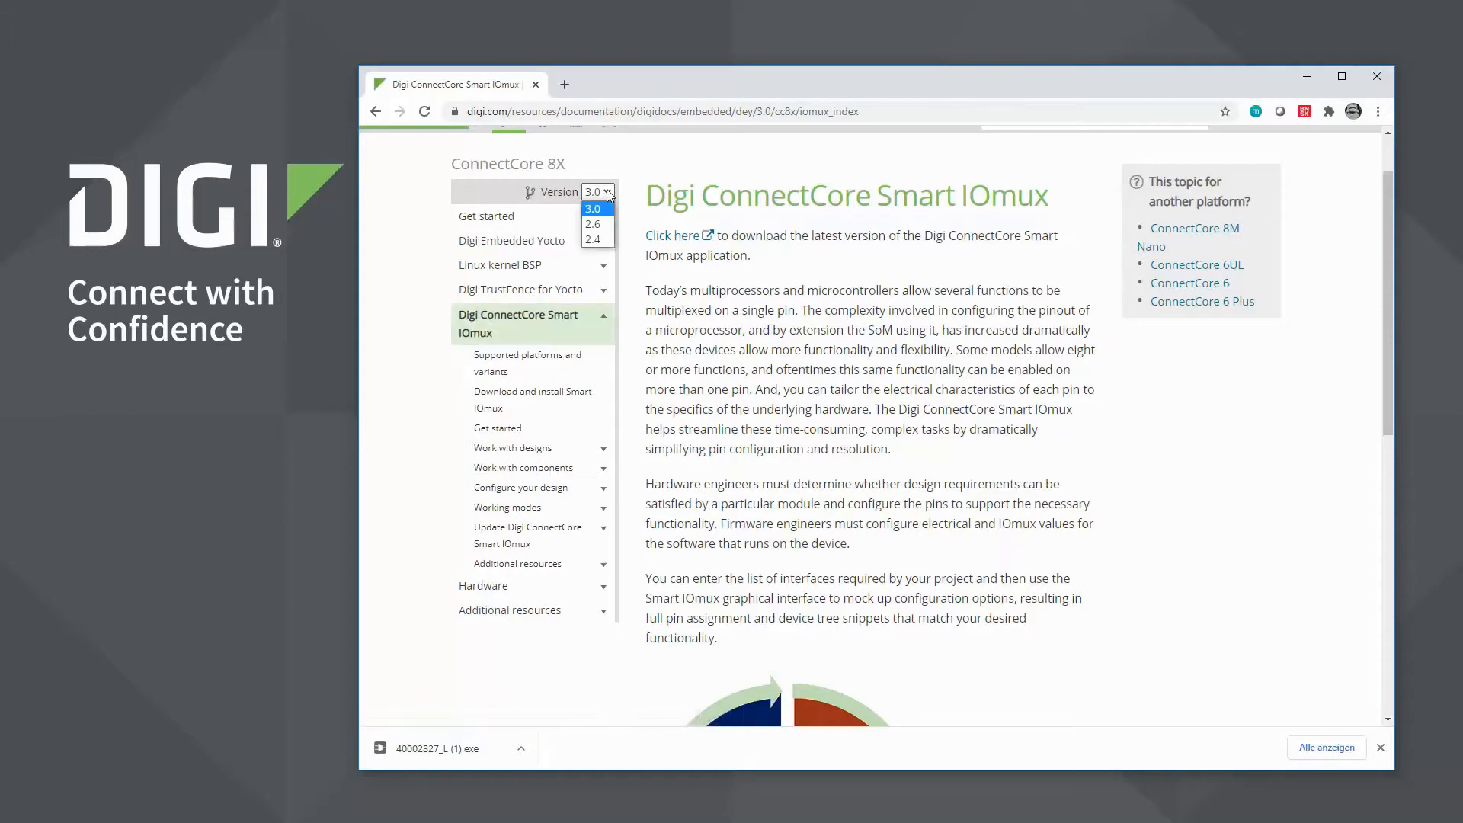
left_click(601, 218)
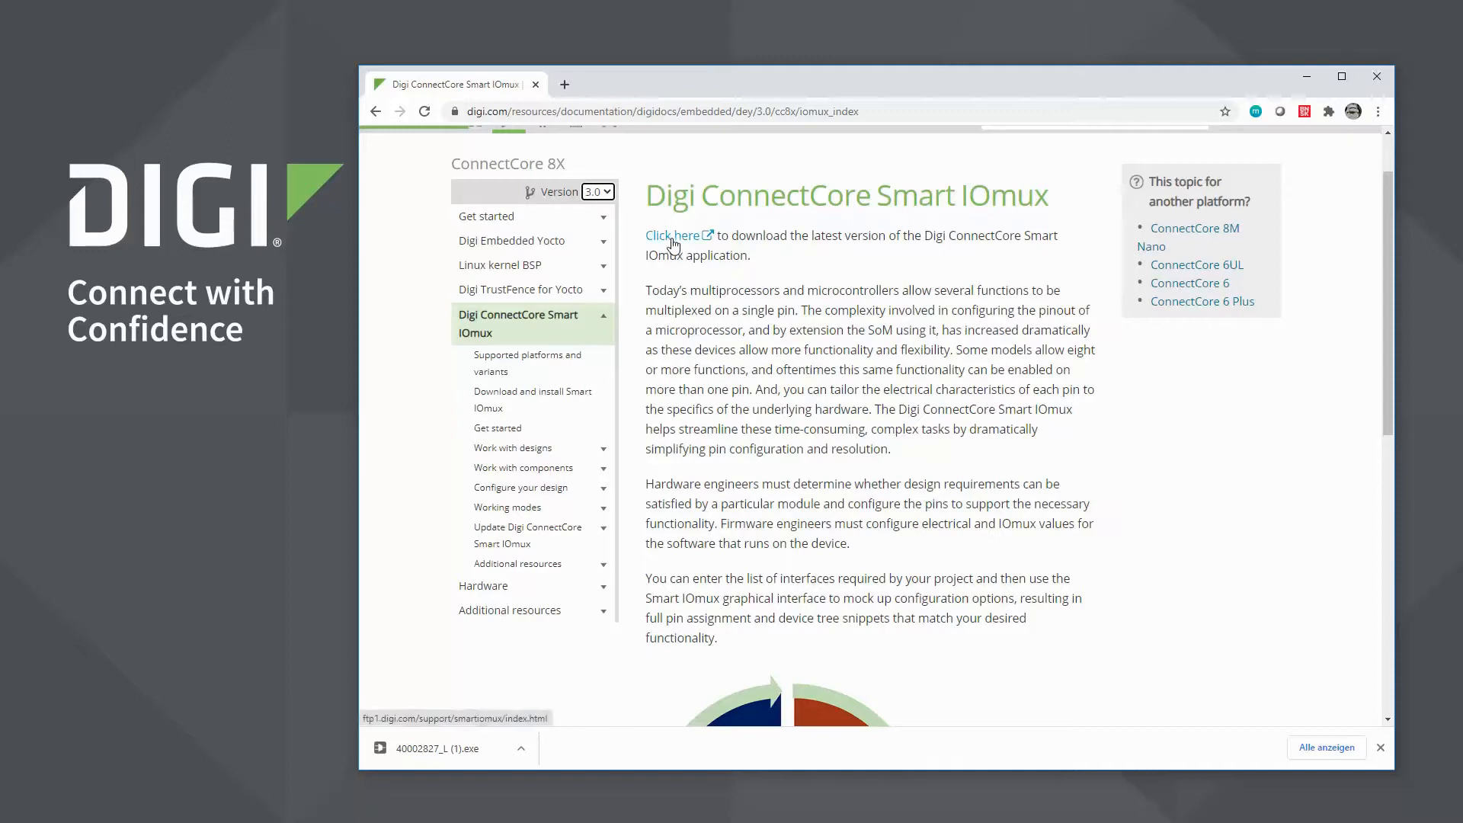
left_click(674, 237)
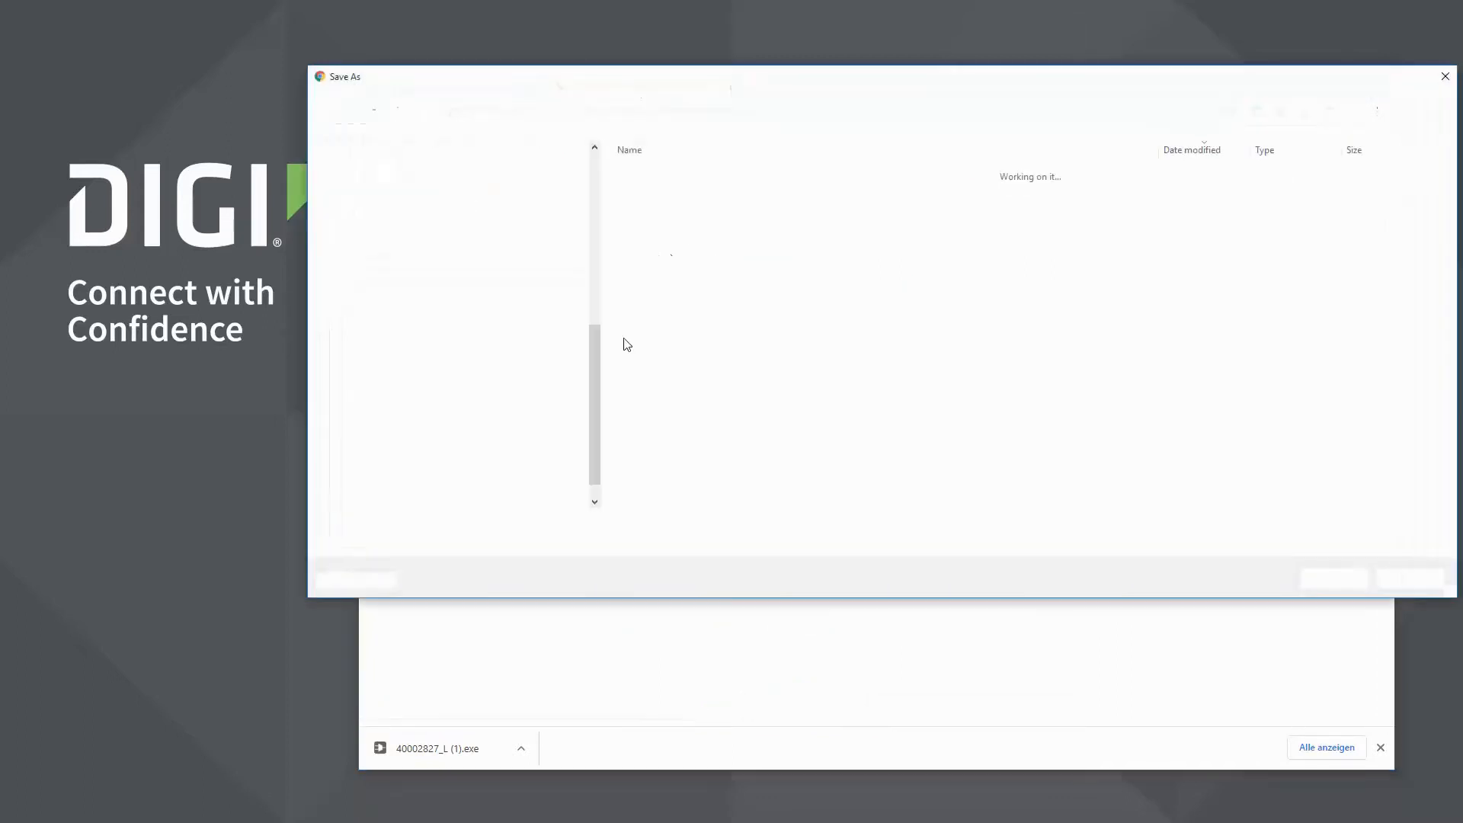
left_click(1340, 583)
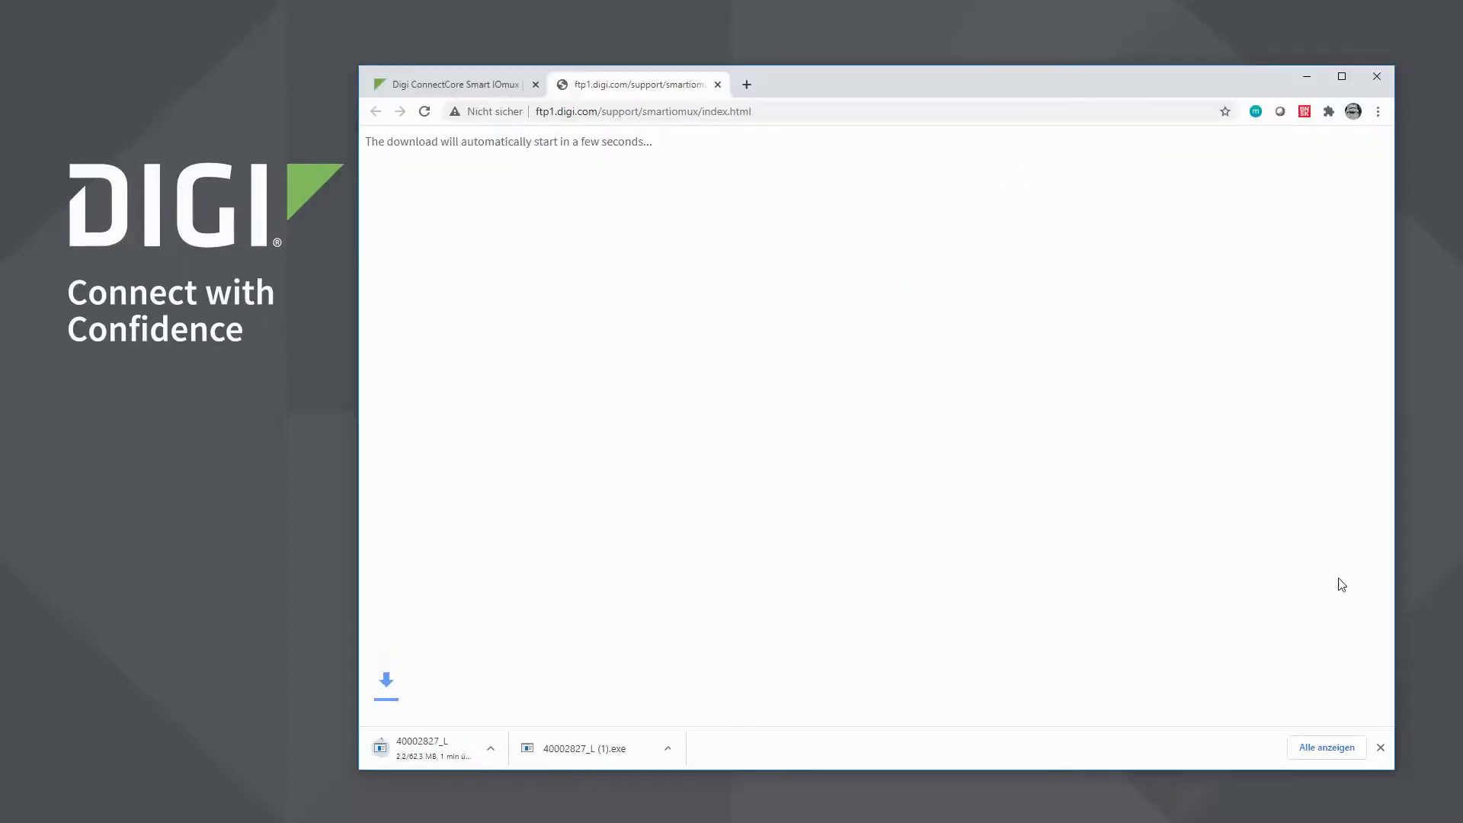
left_click(1306, 80)
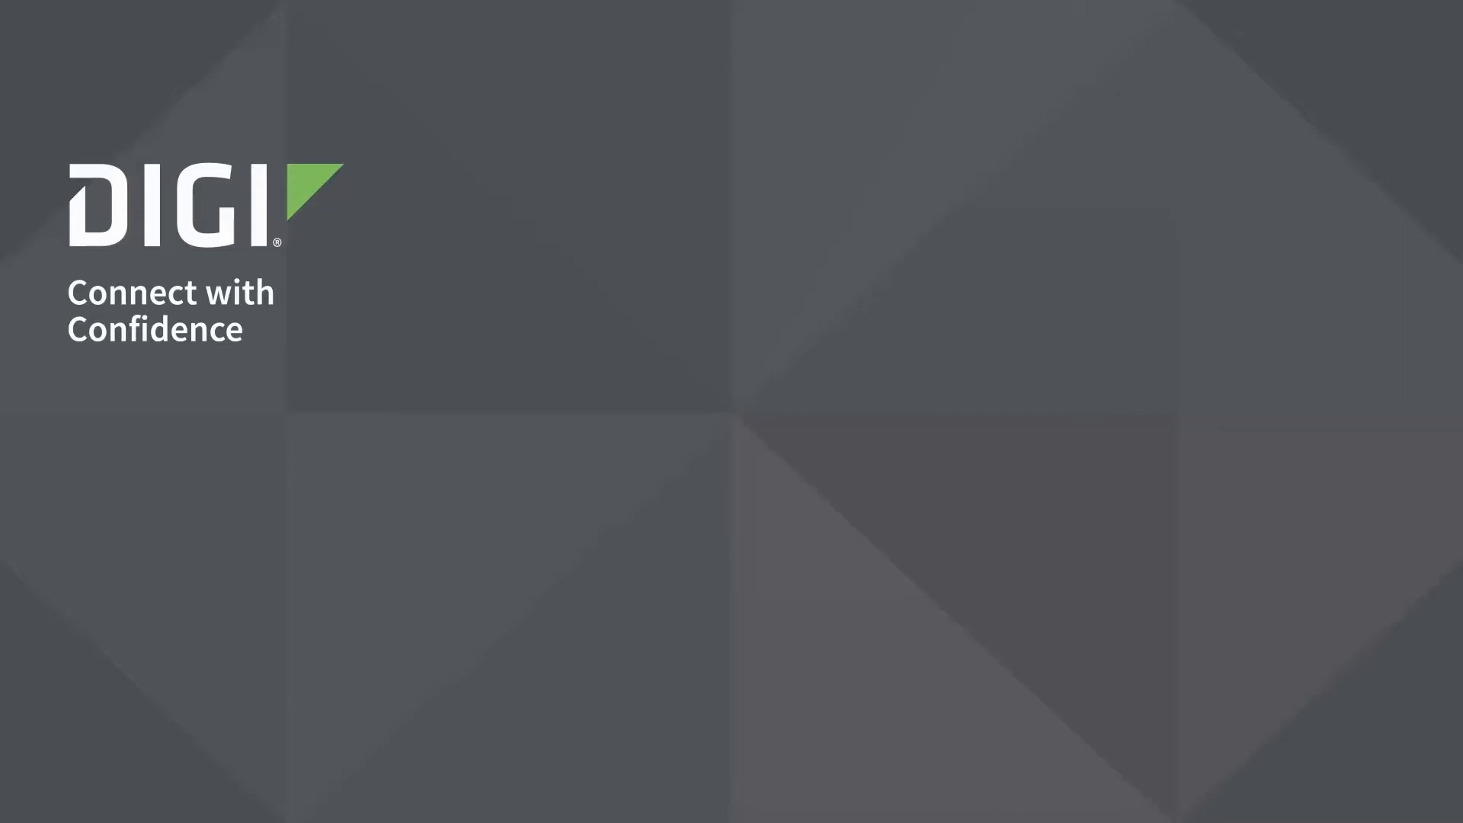
Install Smart IOmux in the default directory, accepting the license agreement and agreeing to replace the previous version
left_click(811, 515)
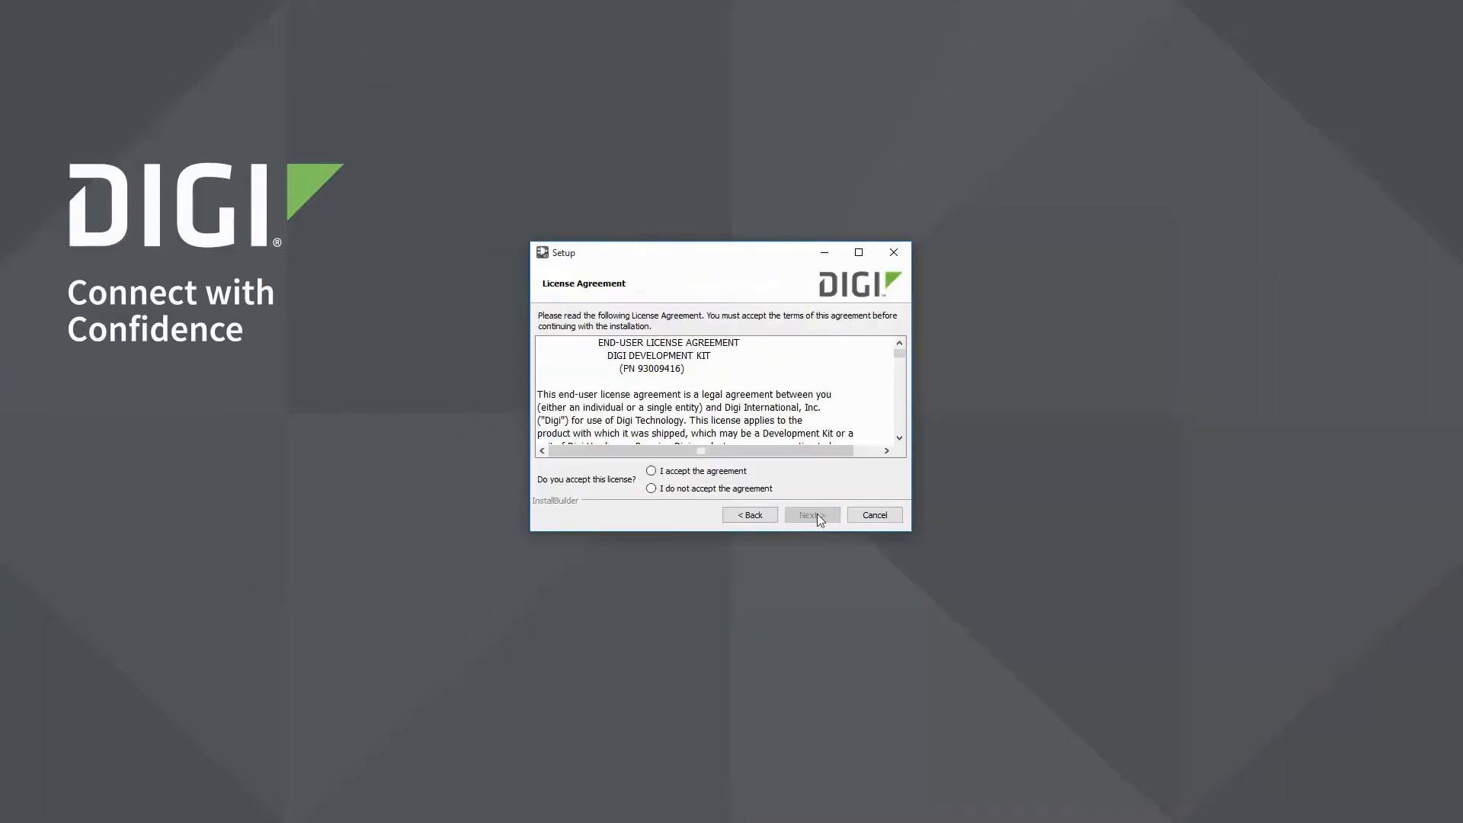
left_click(699, 472)
left_click(812, 516)
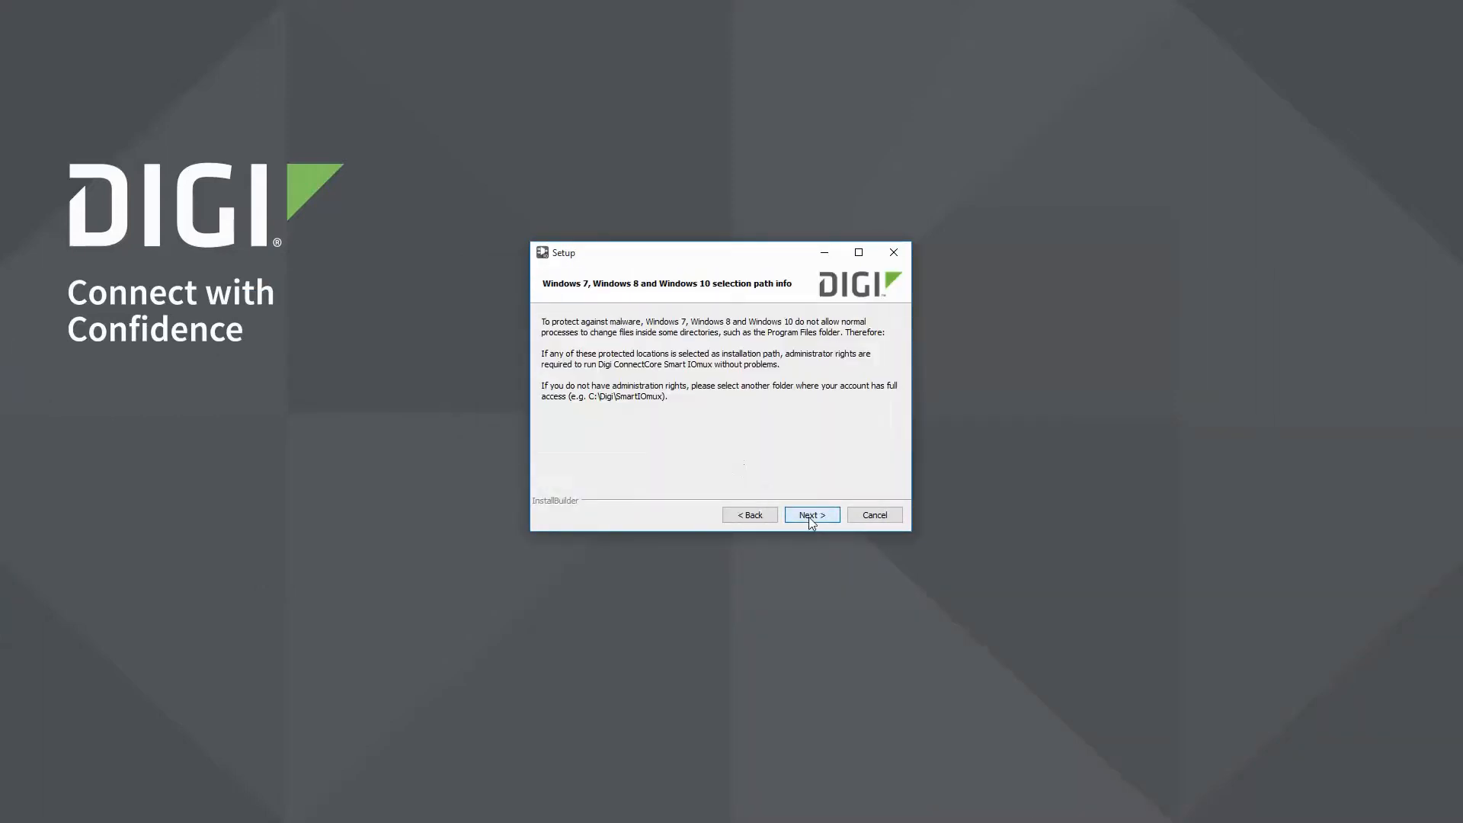
left_click(814, 517)
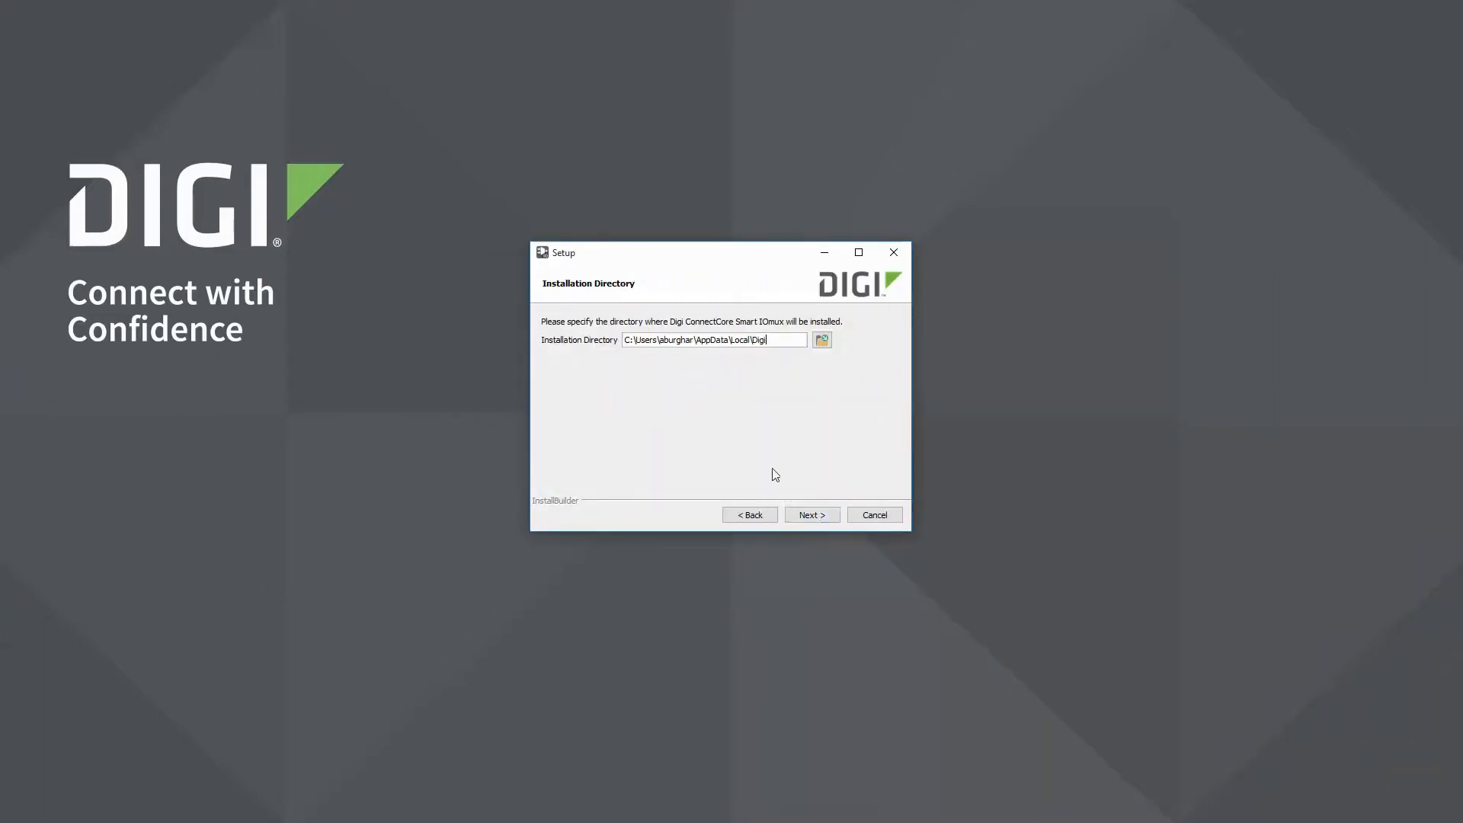
left_click(813, 518)
left_click(812, 517)
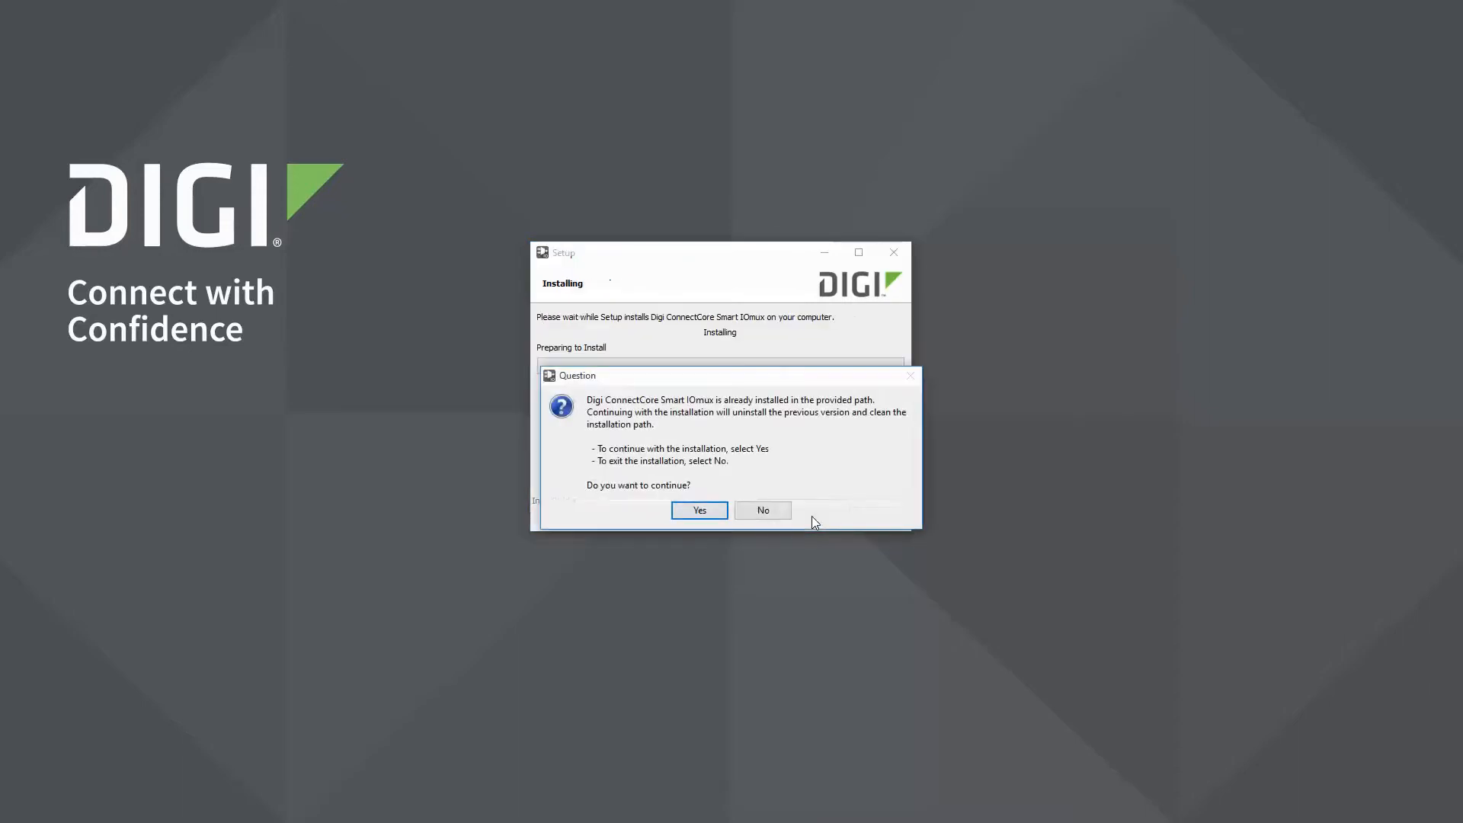
left_click(711, 511)
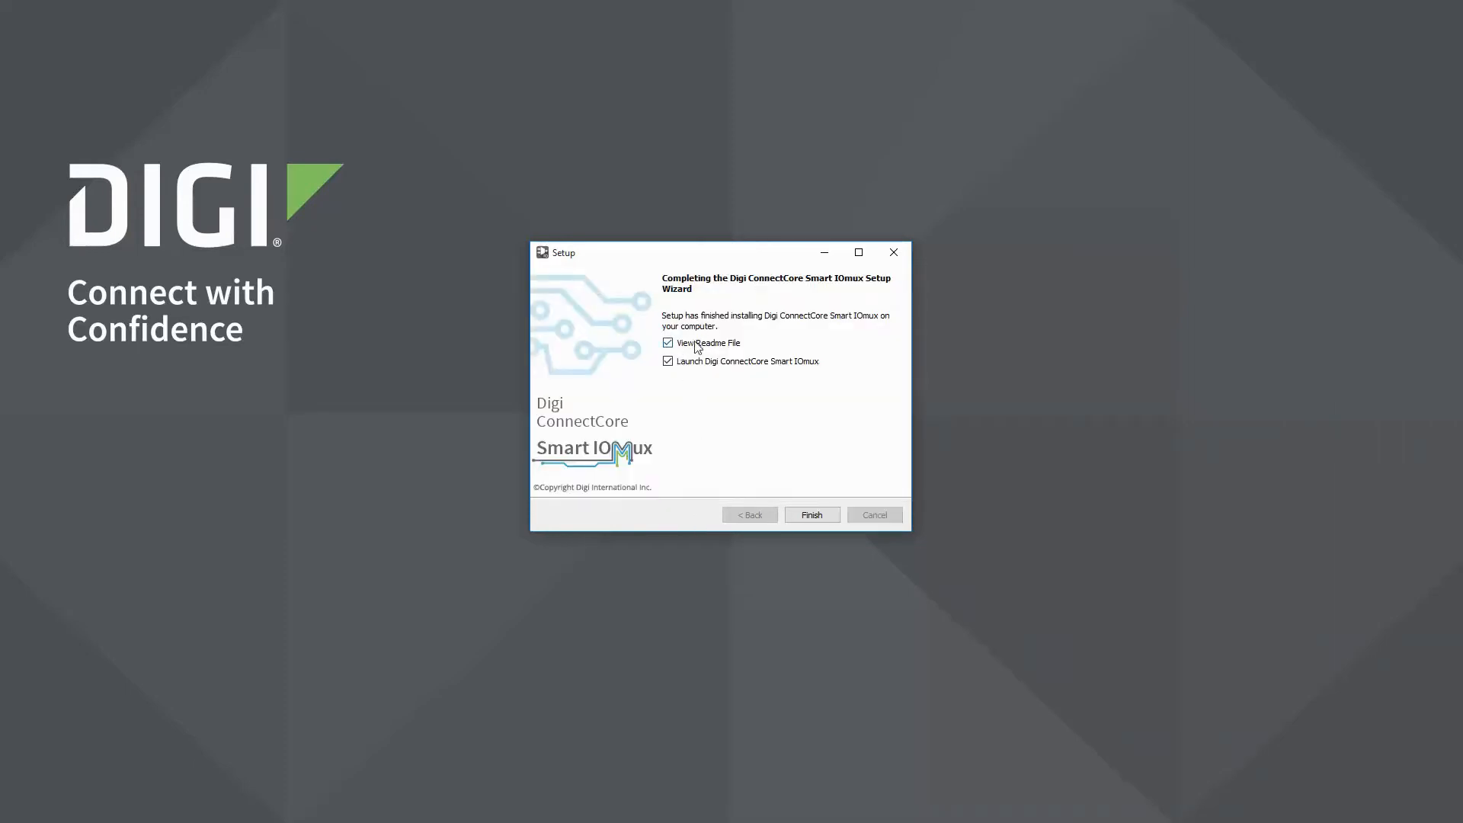
Finish the setup with the readme turned off, launch Smart IOmux and dismiss its change log
left_click(669, 342)
left_click(820, 517)
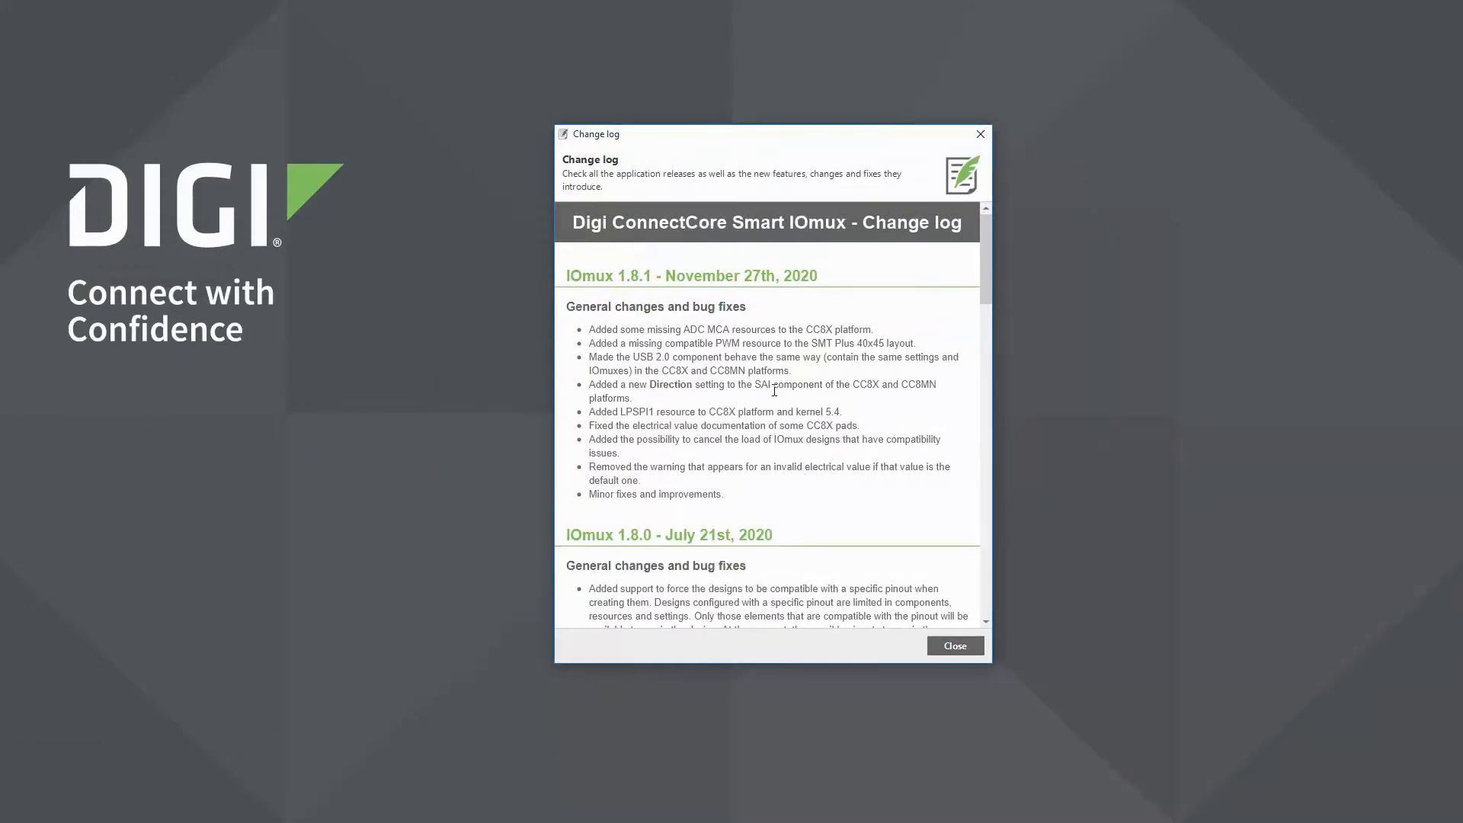
left_click(955, 646)
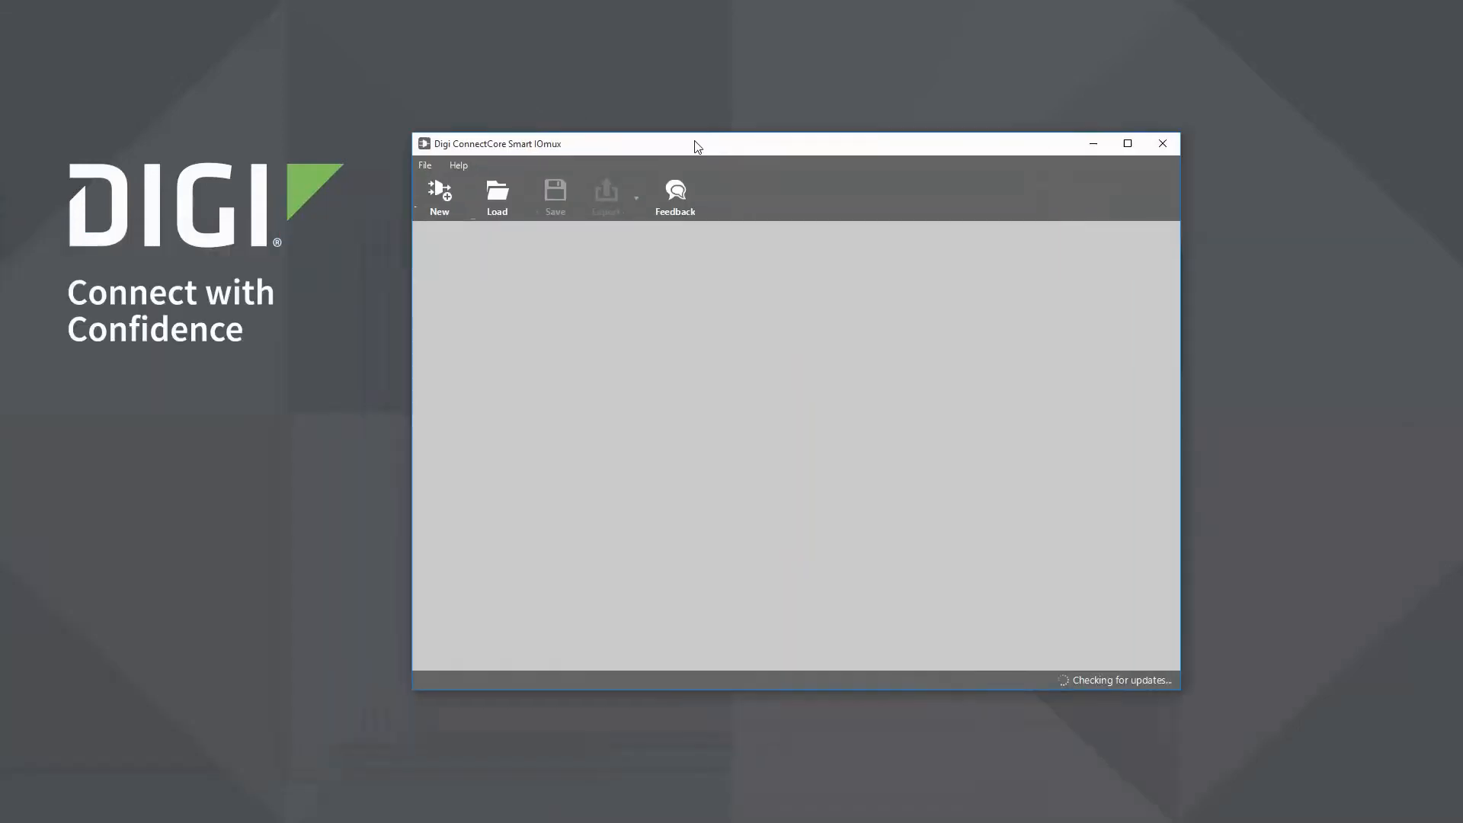
left_click_drag(698, 146, 661, 131)
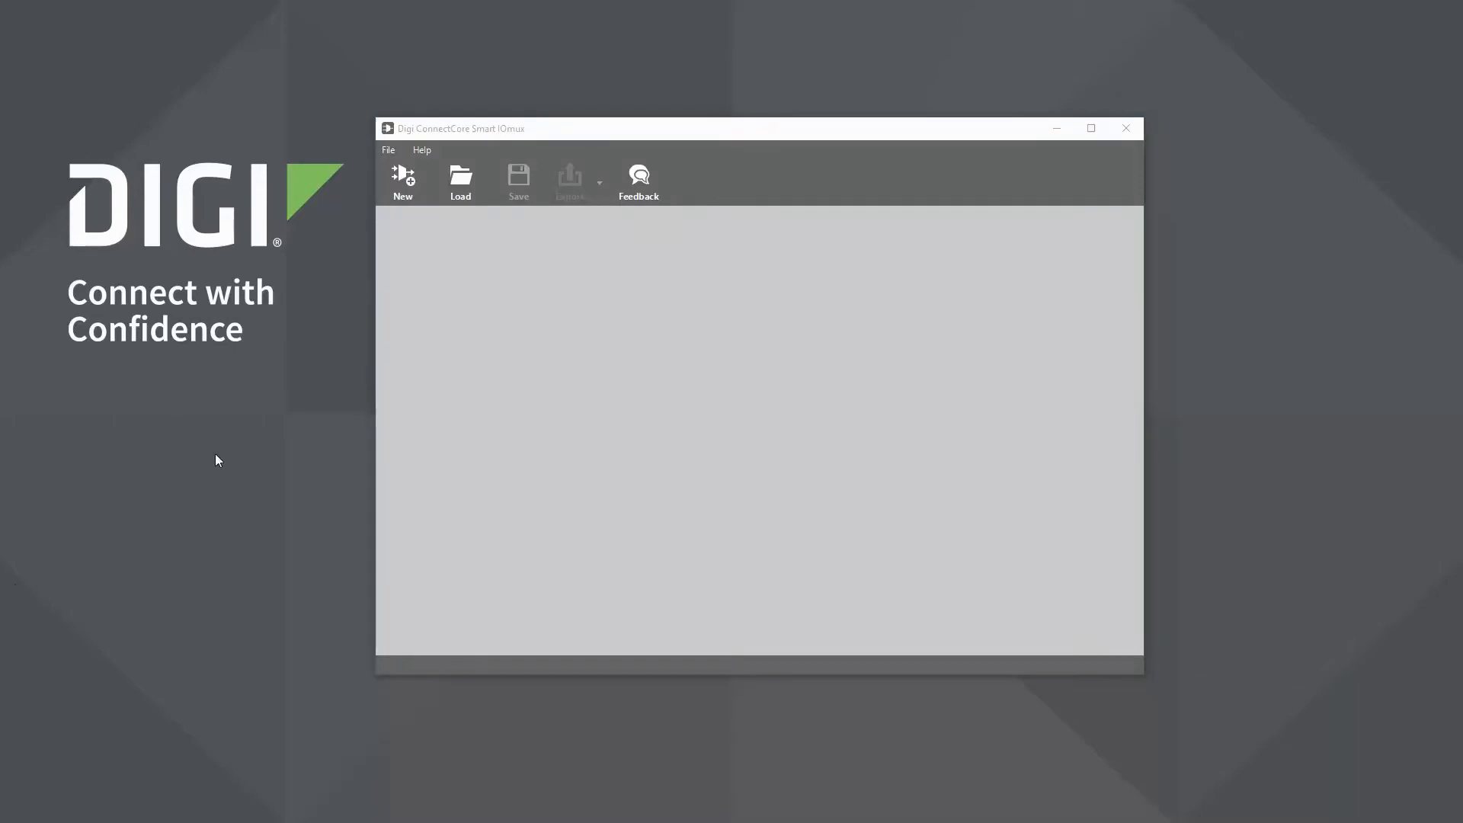
Start a new design with the default name for the ConnectCore 6UL platform, variant Wi-Fi/Bluetooth 256MB/256MB
left_click(404, 178)
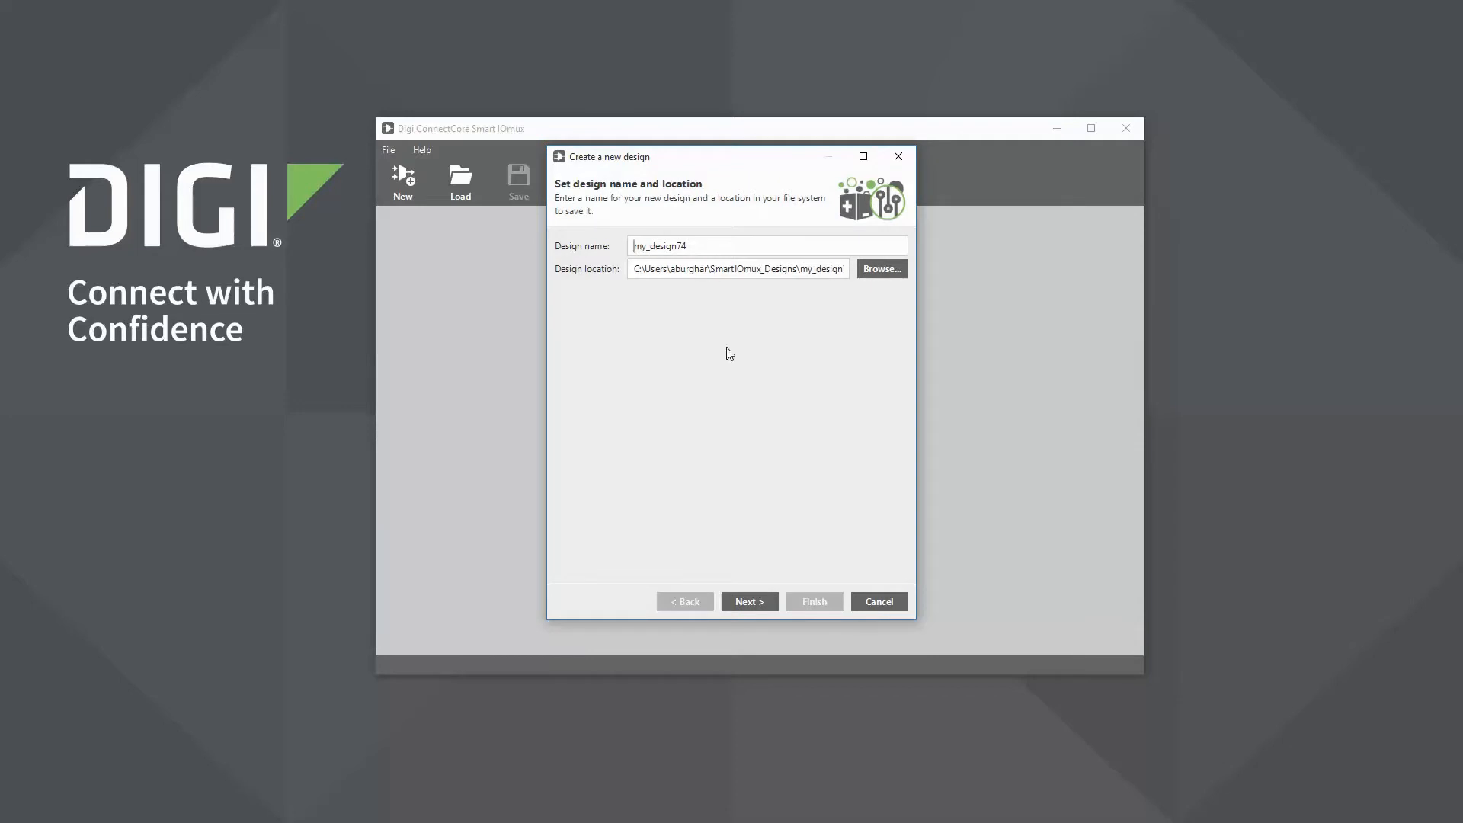
left_click(758, 601)
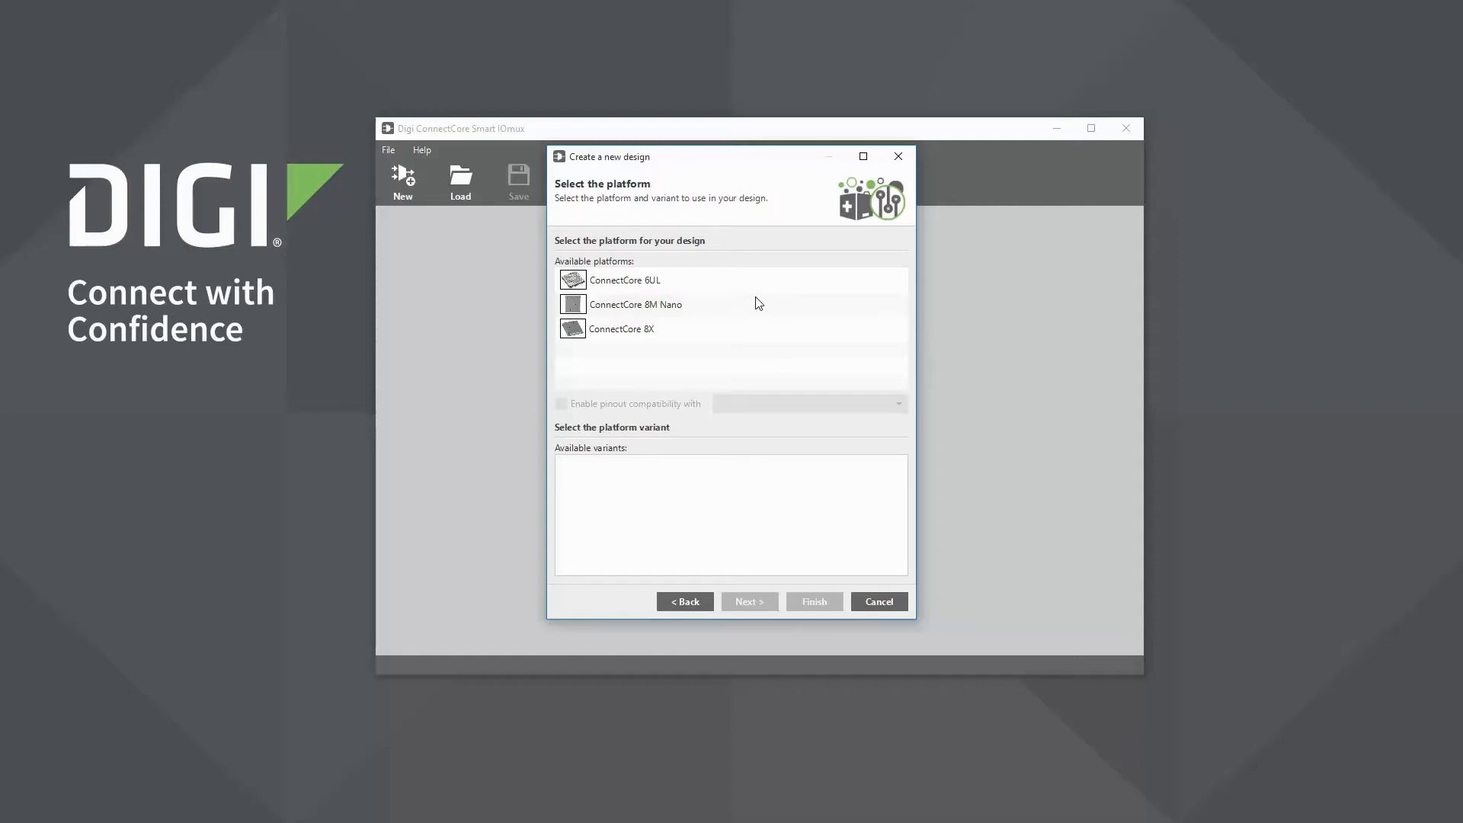
left_click(620, 282)
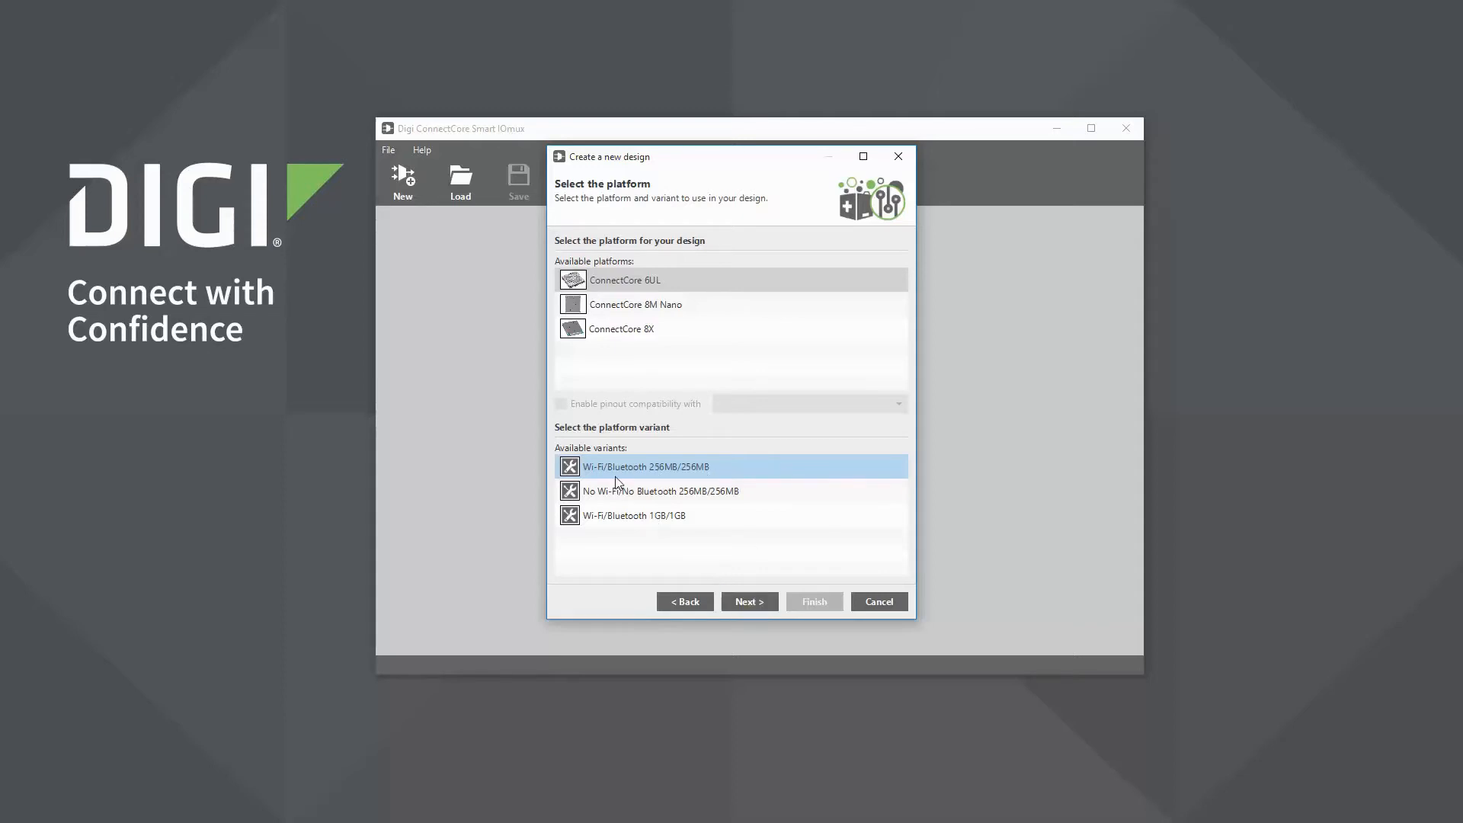
left_click(755, 605)
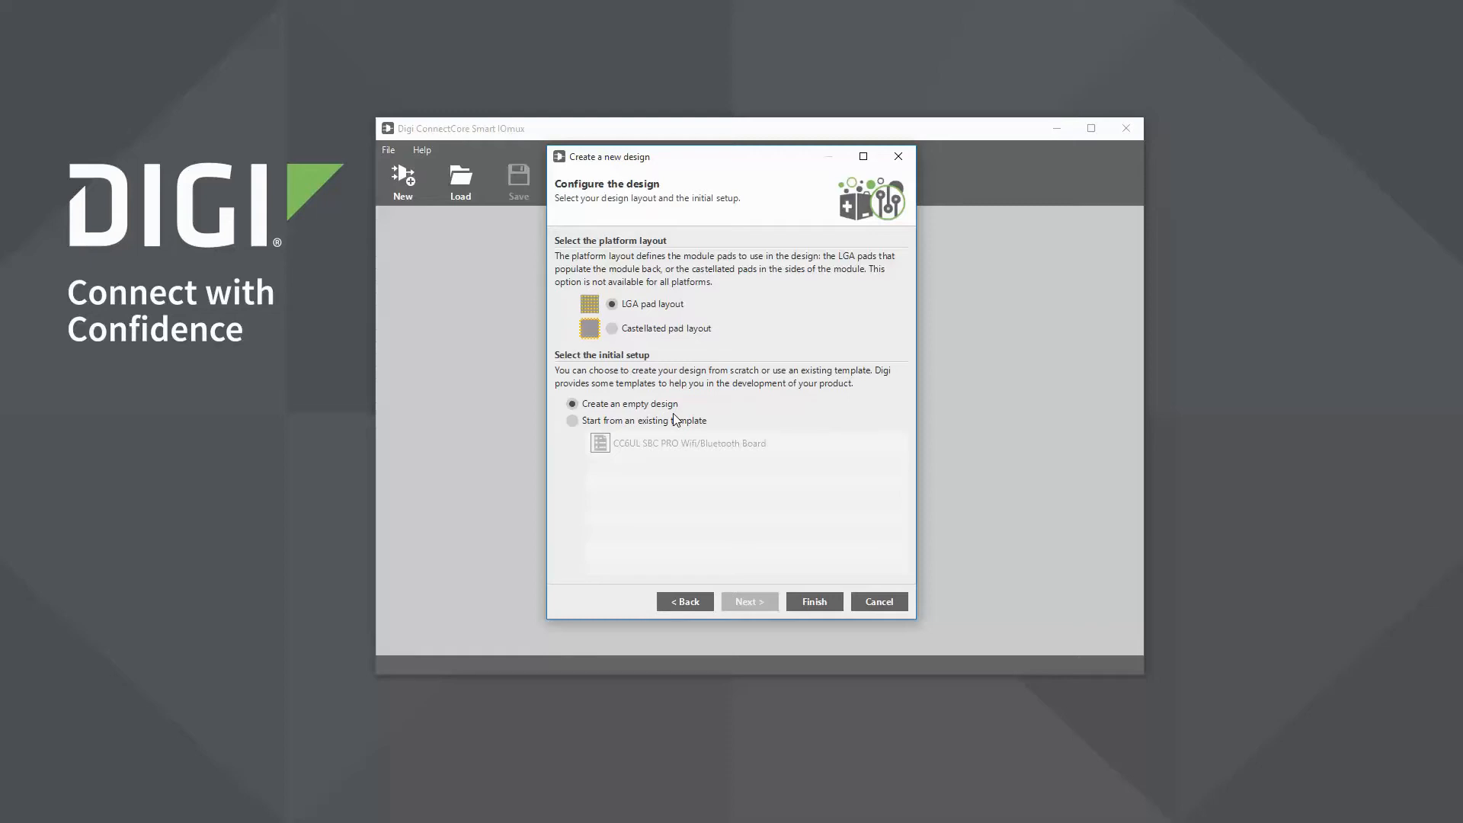
Create the design with the LGA pad layout from the existing CC6UL SBC PRO Wifi/Bluetooth Board template
left_click(573, 421)
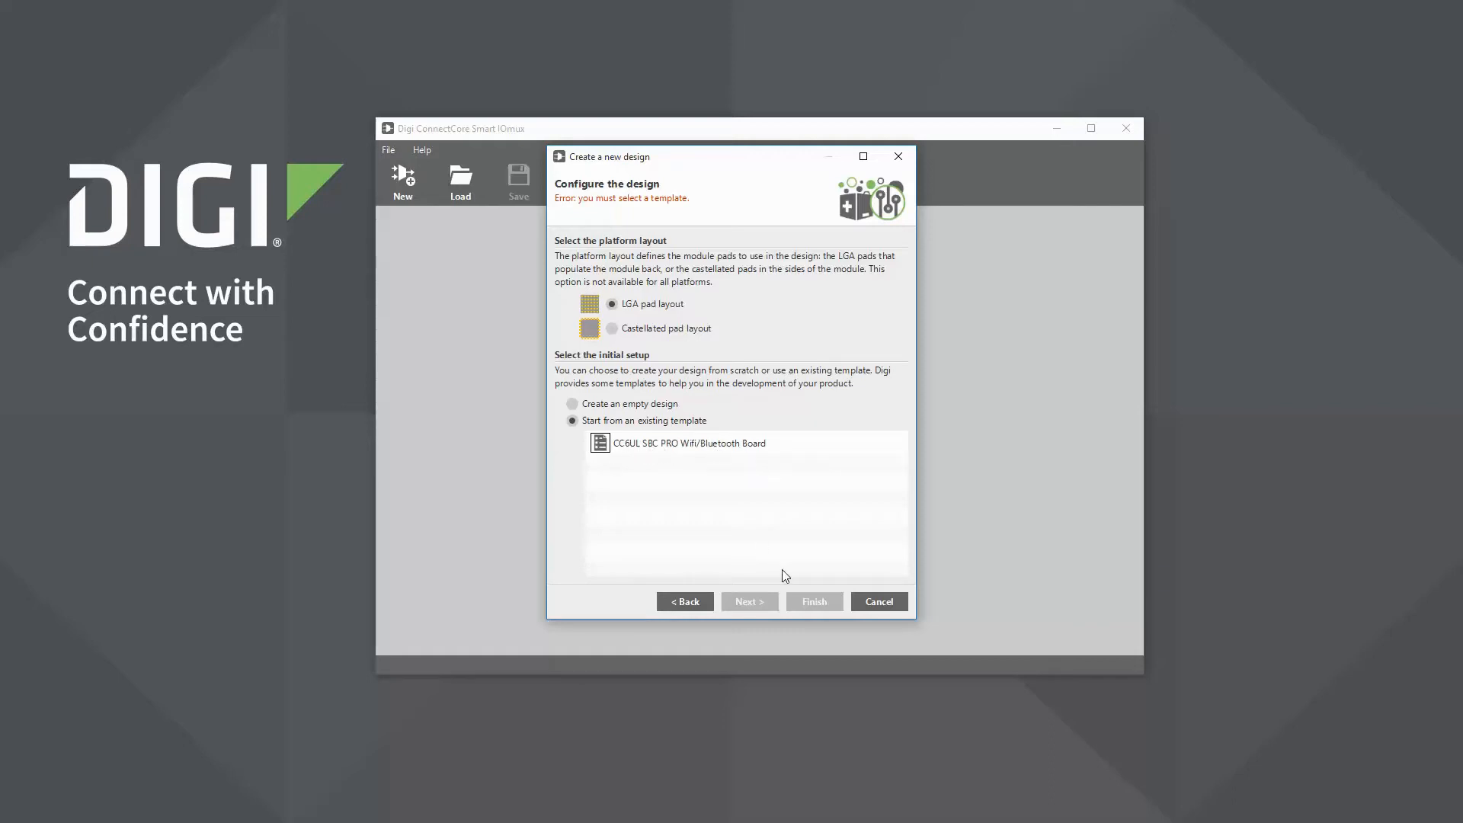
left_click(678, 446)
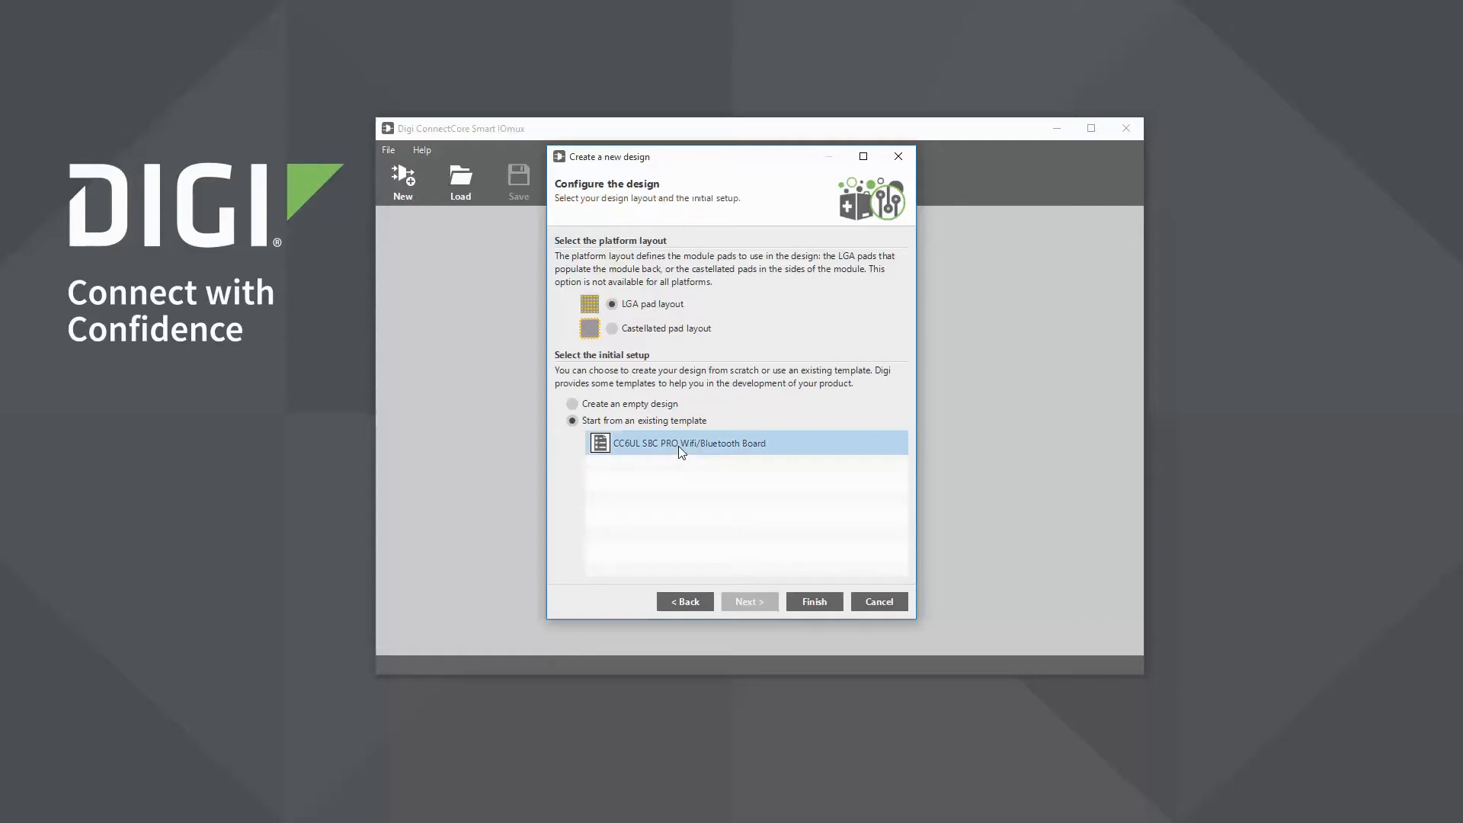
left_click(821, 601)
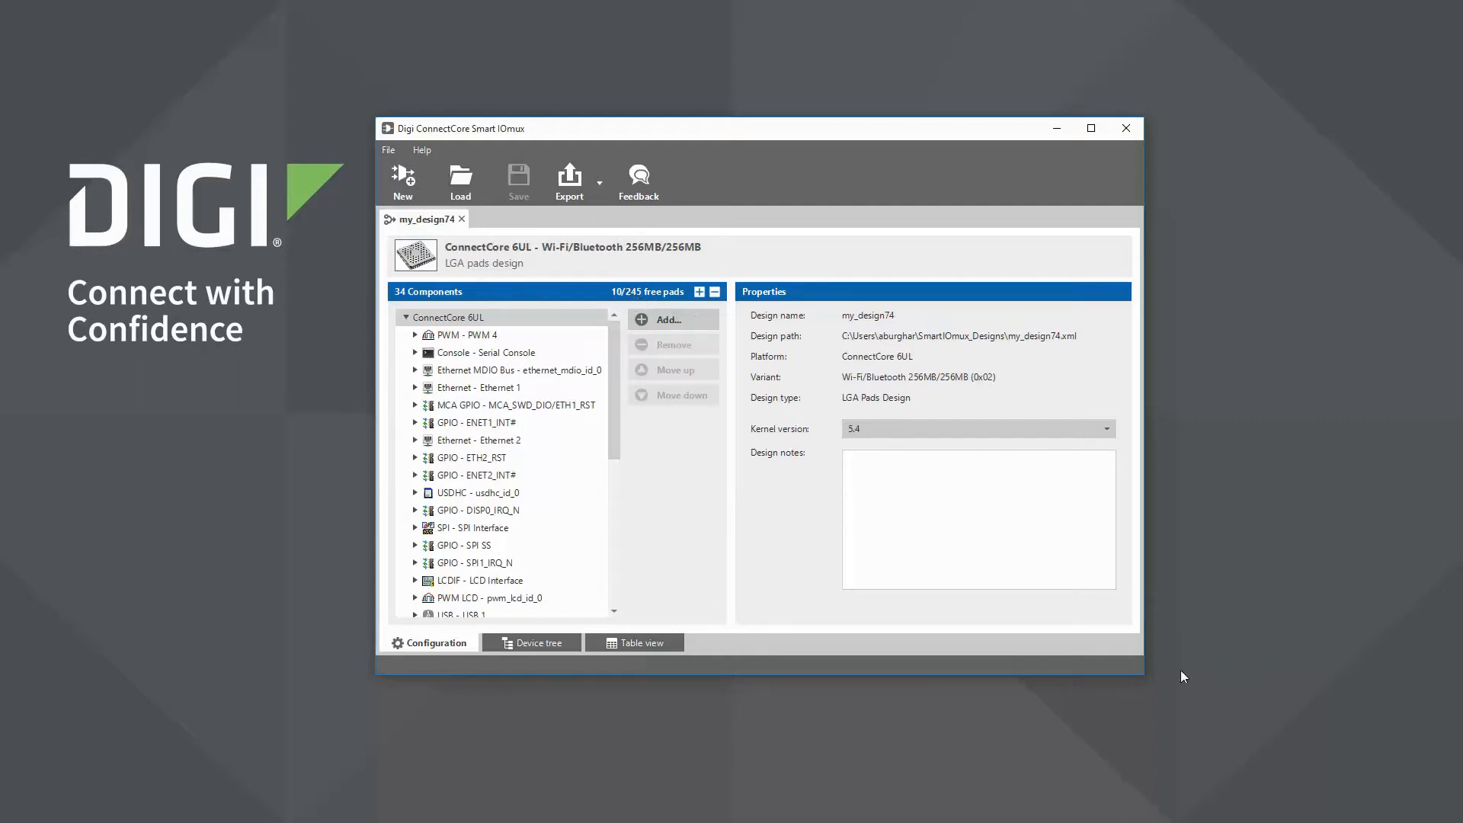
Enlarge the application window and remove the PWM LCD and LCDIF LCD Interface components from the design
left_click_drag(1143, 676, 1253, 772)
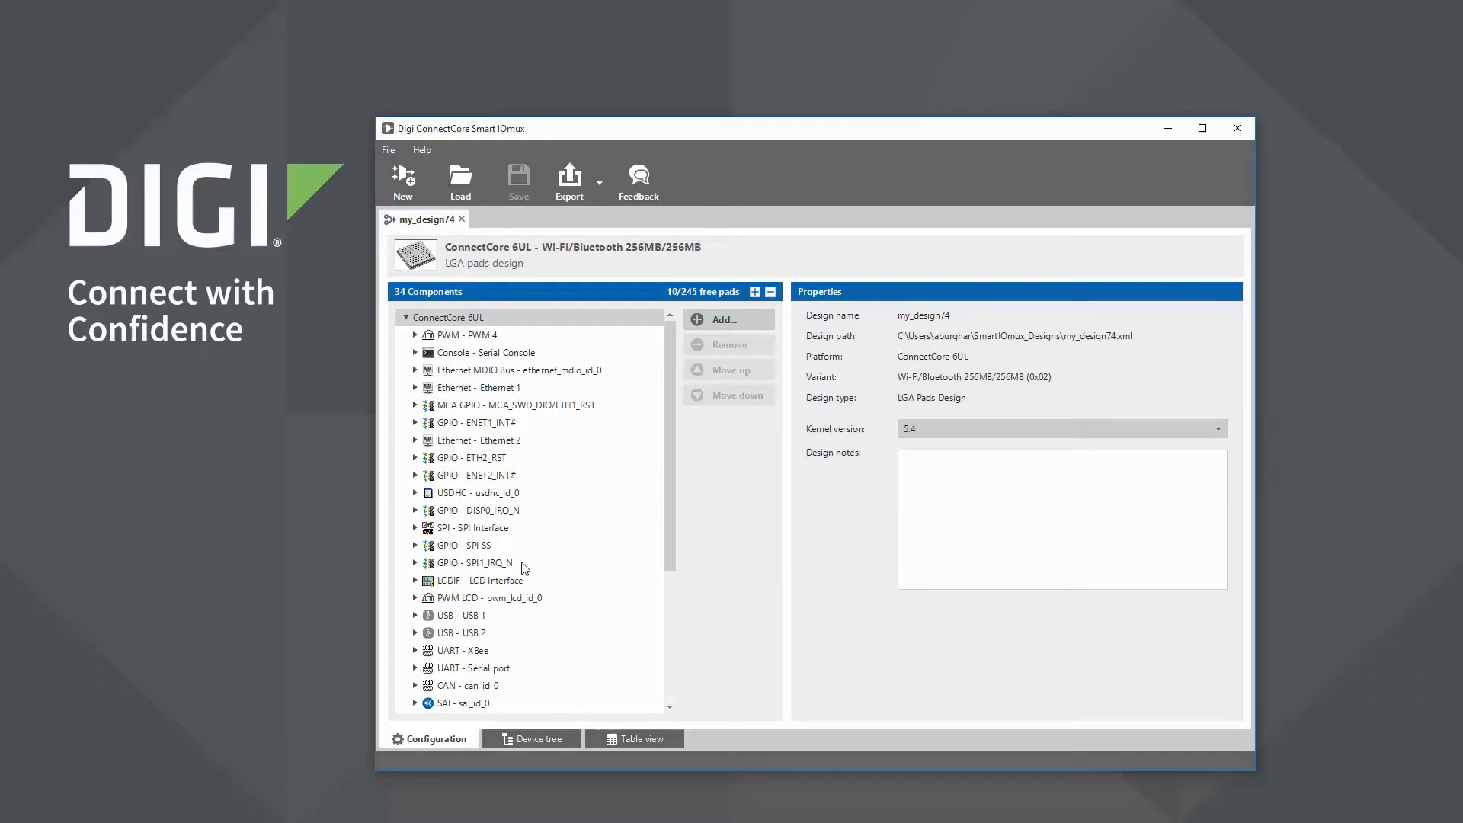
scroll(562, 490, "down", 4)
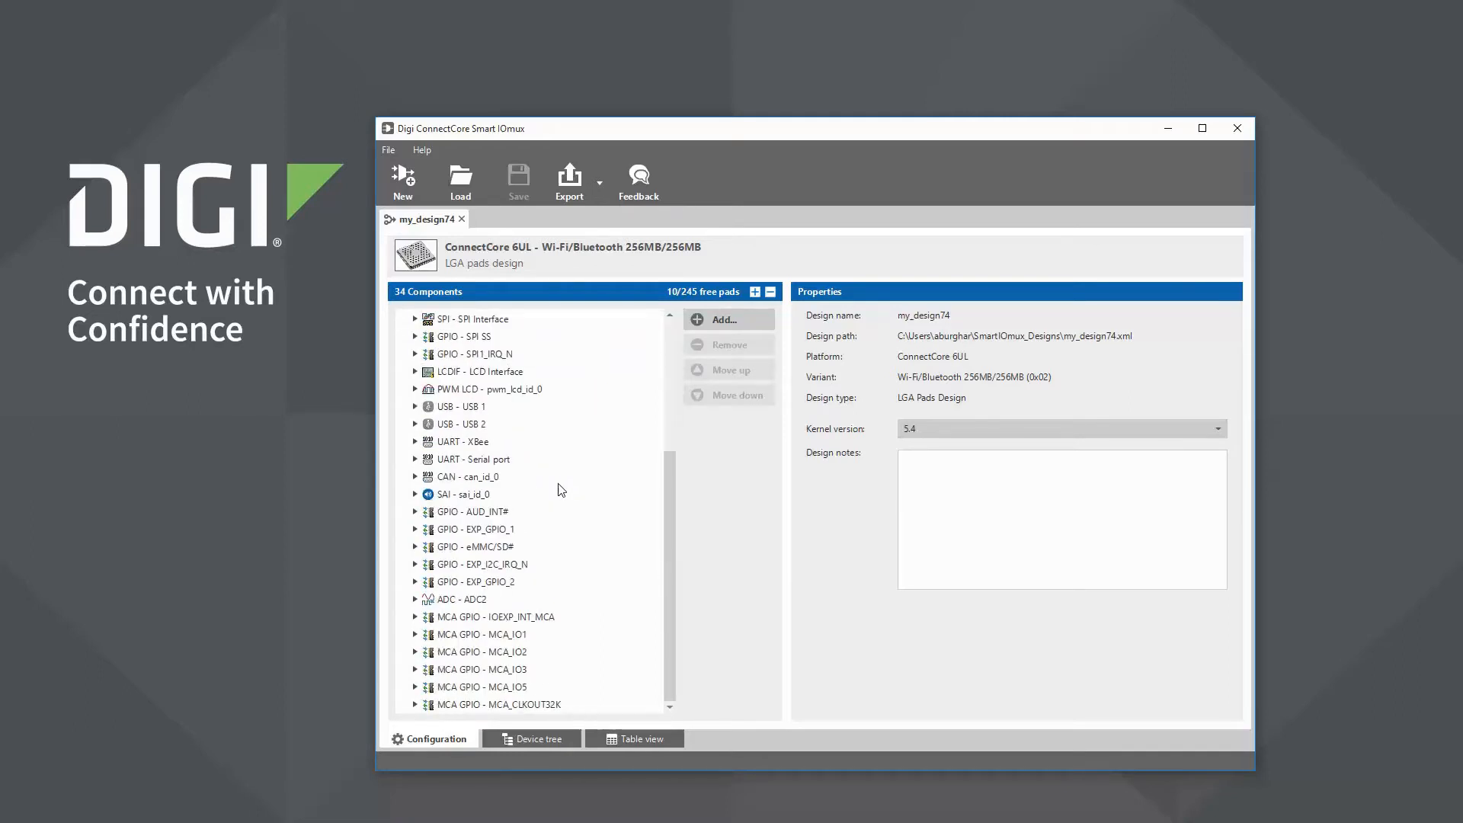
left_click(481, 373)
left_click(474, 391)
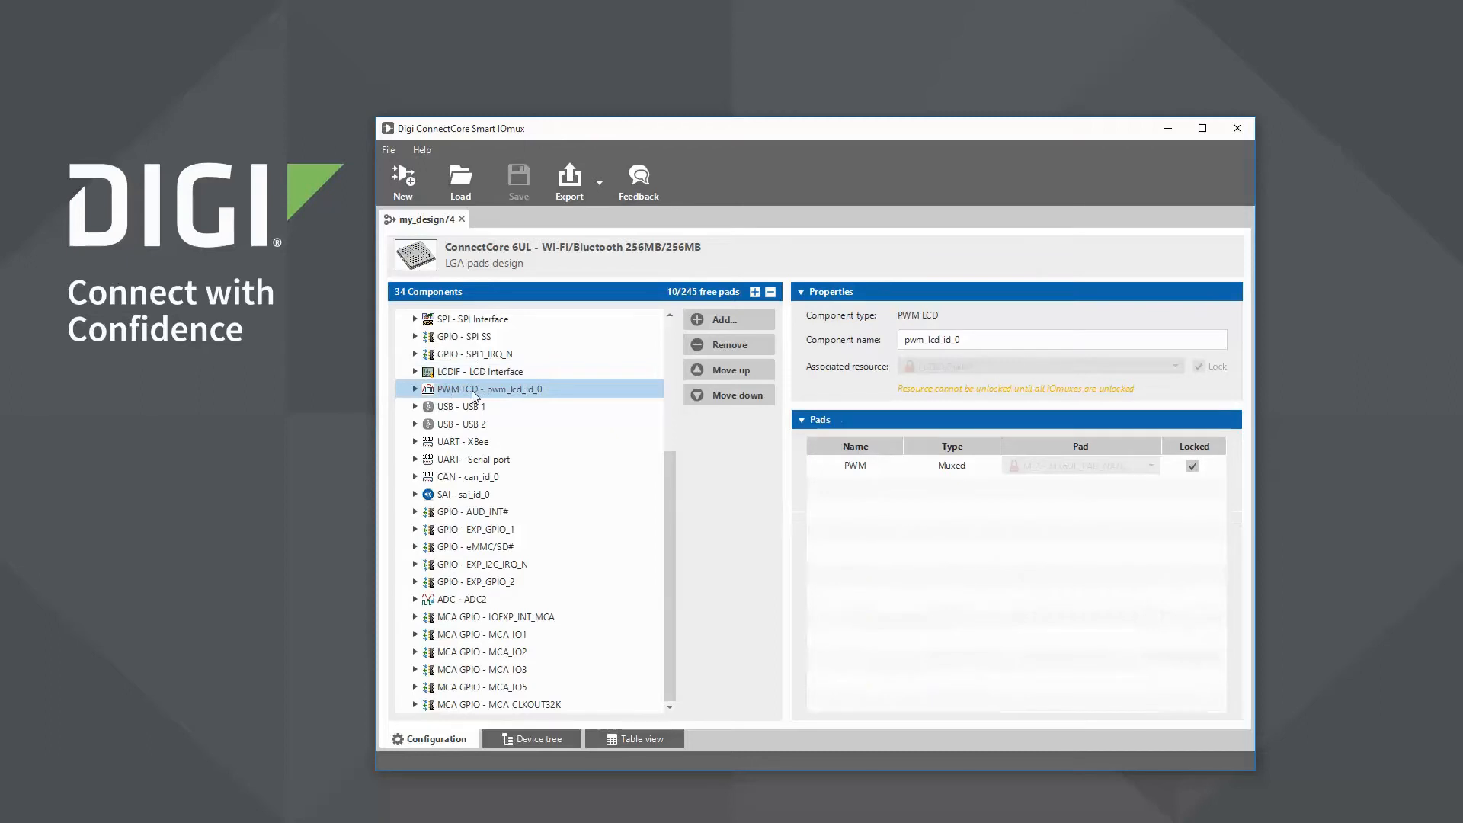
left_click(730, 347)
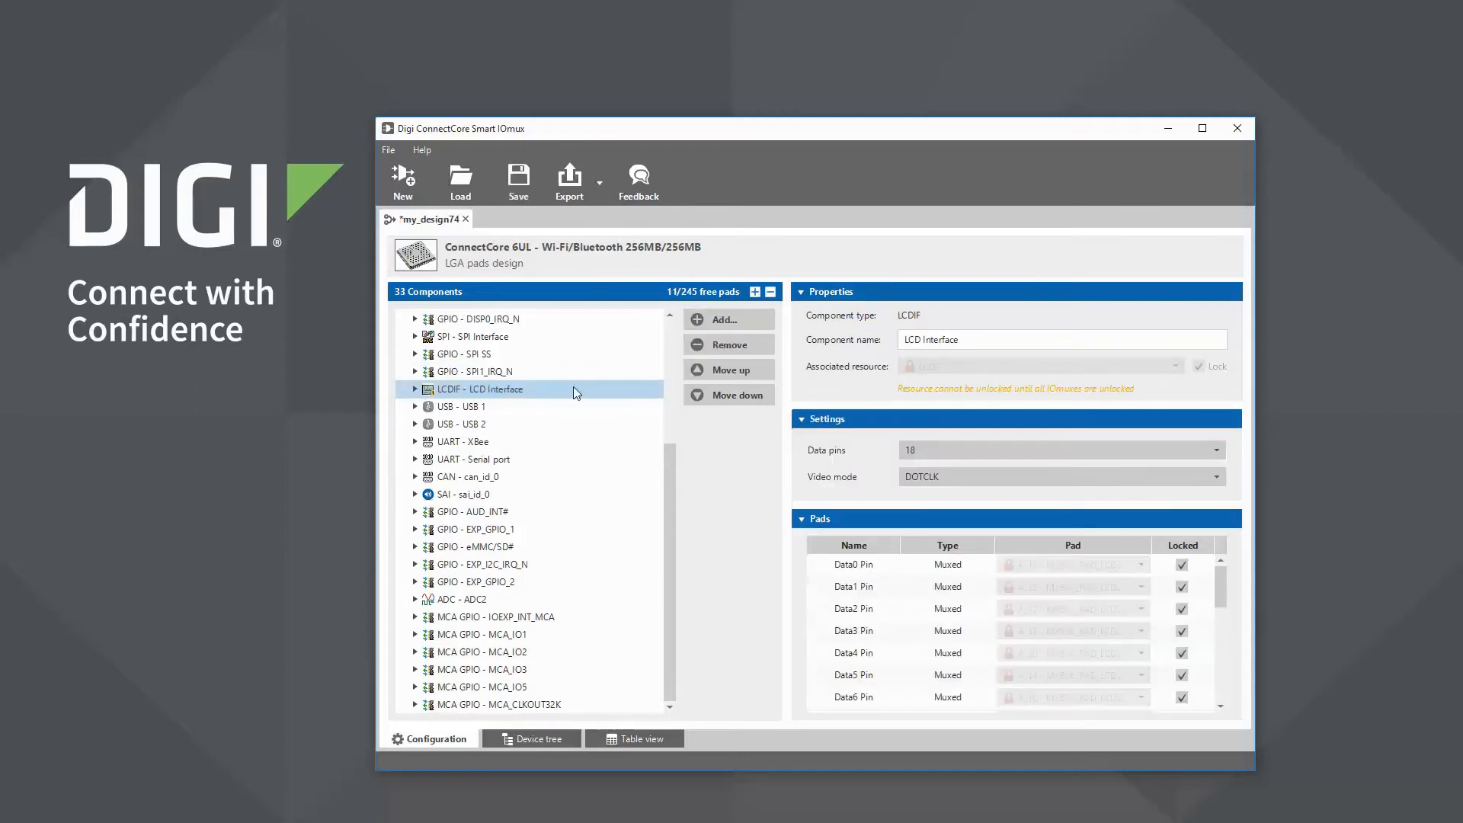
left_click(727, 348)
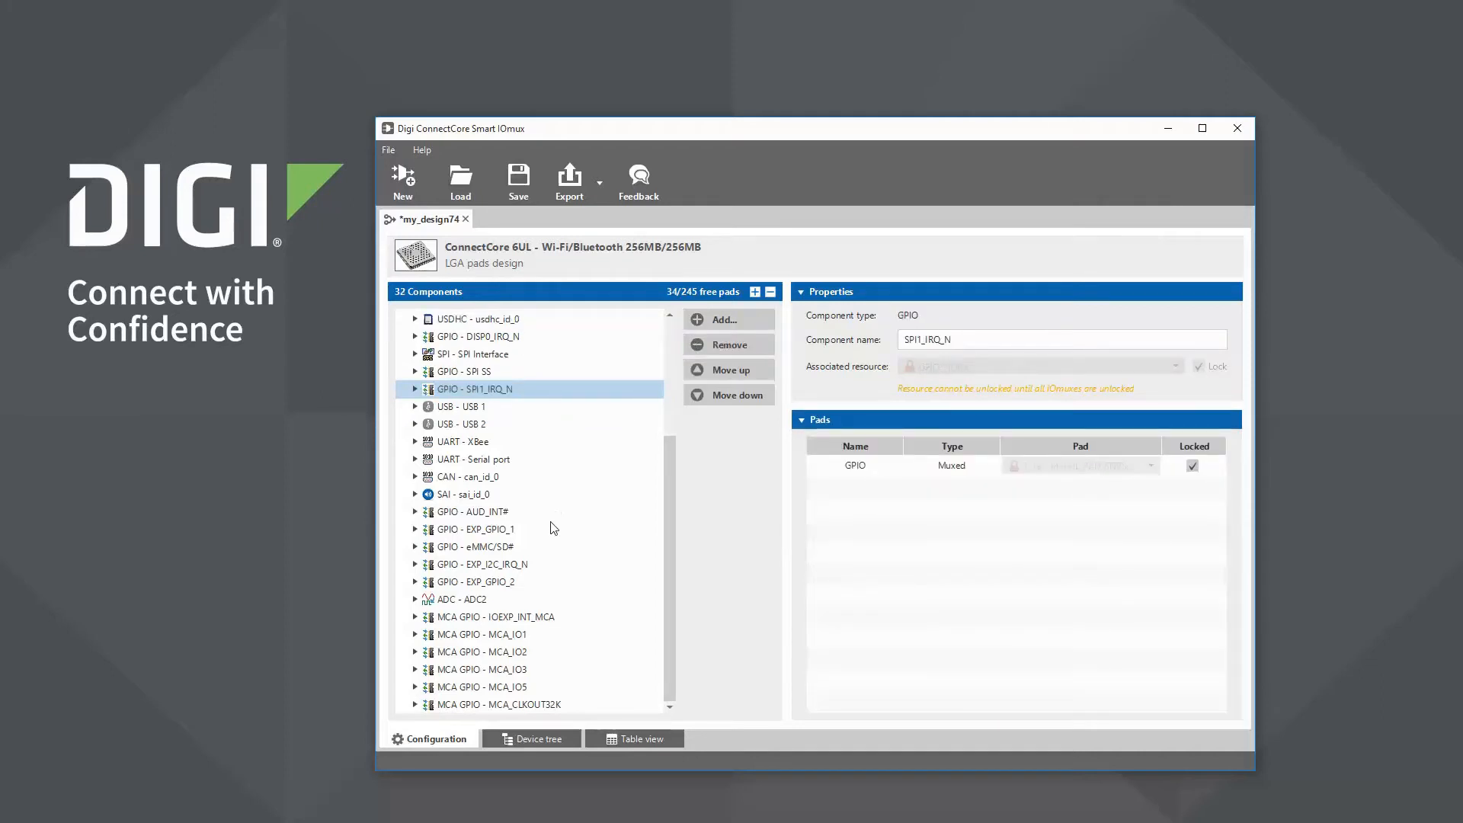
Remove the GPIO components EXP_GPIO_2, EXP_I2C_IRQ_N and EXP_GPIO_1 from the design
left_click(489, 584)
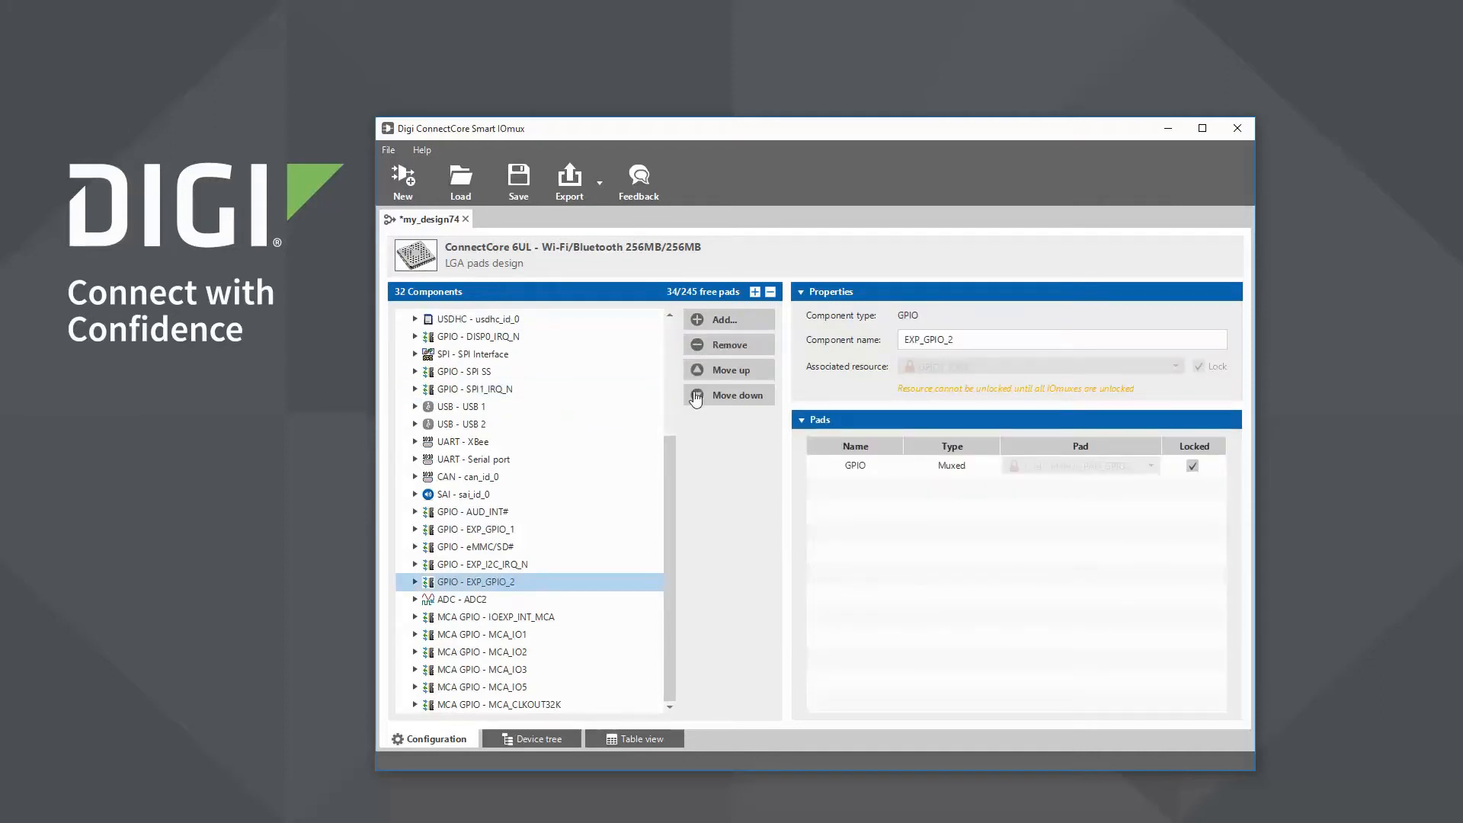
left_click(746, 349)
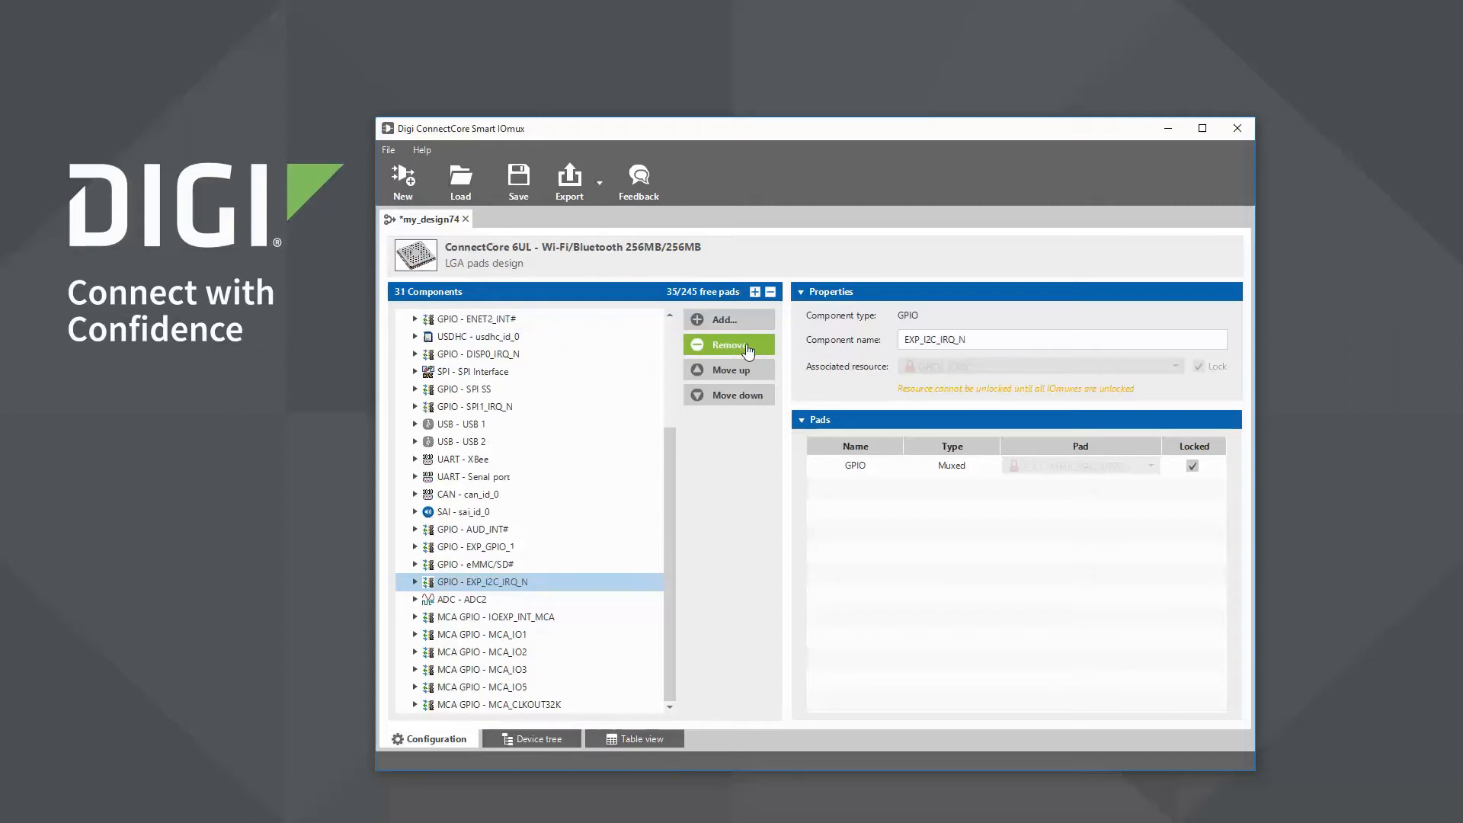
left_click(747, 349)
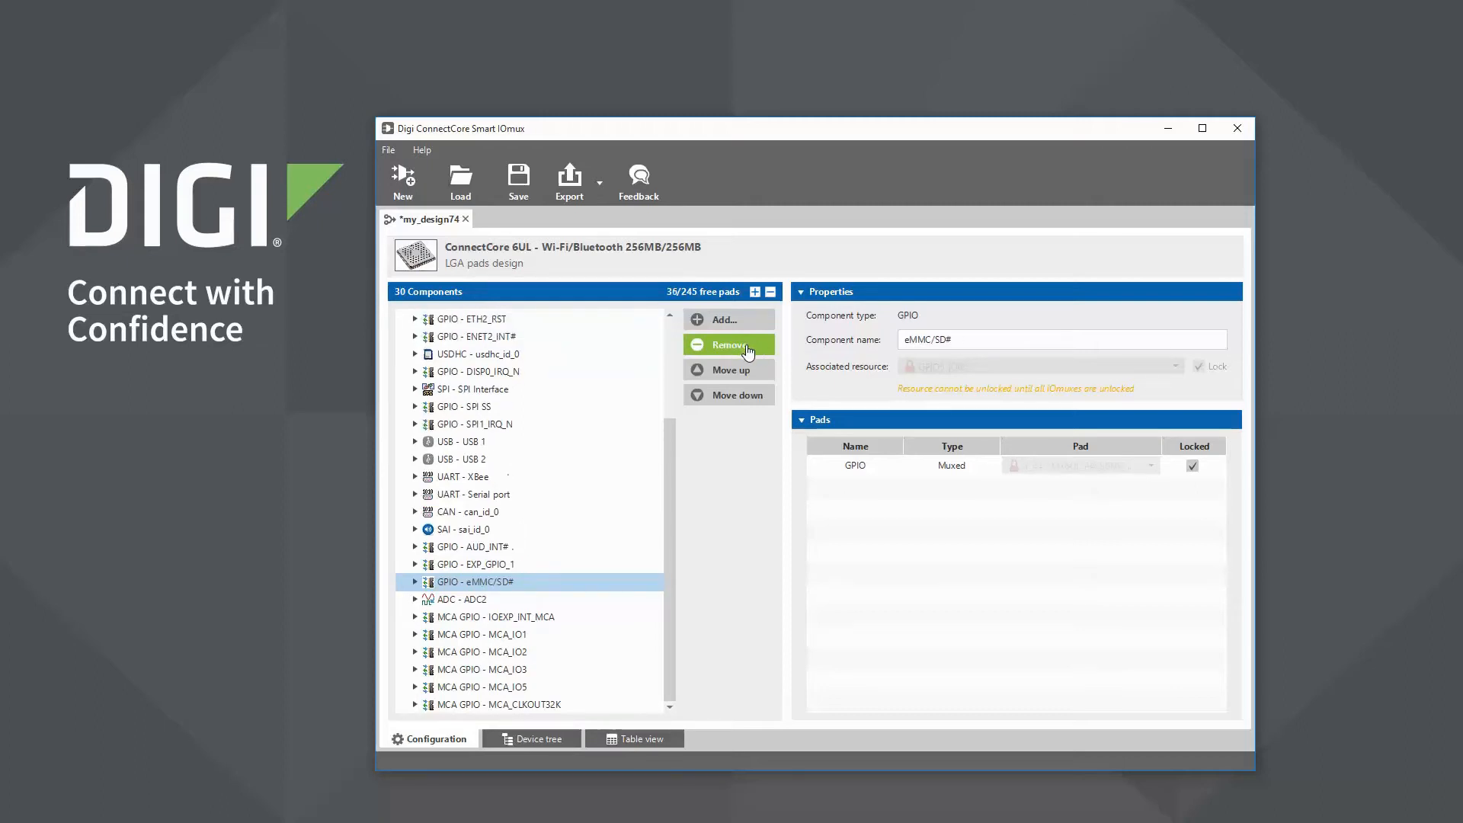
left_click(492, 566)
left_click(727, 349)
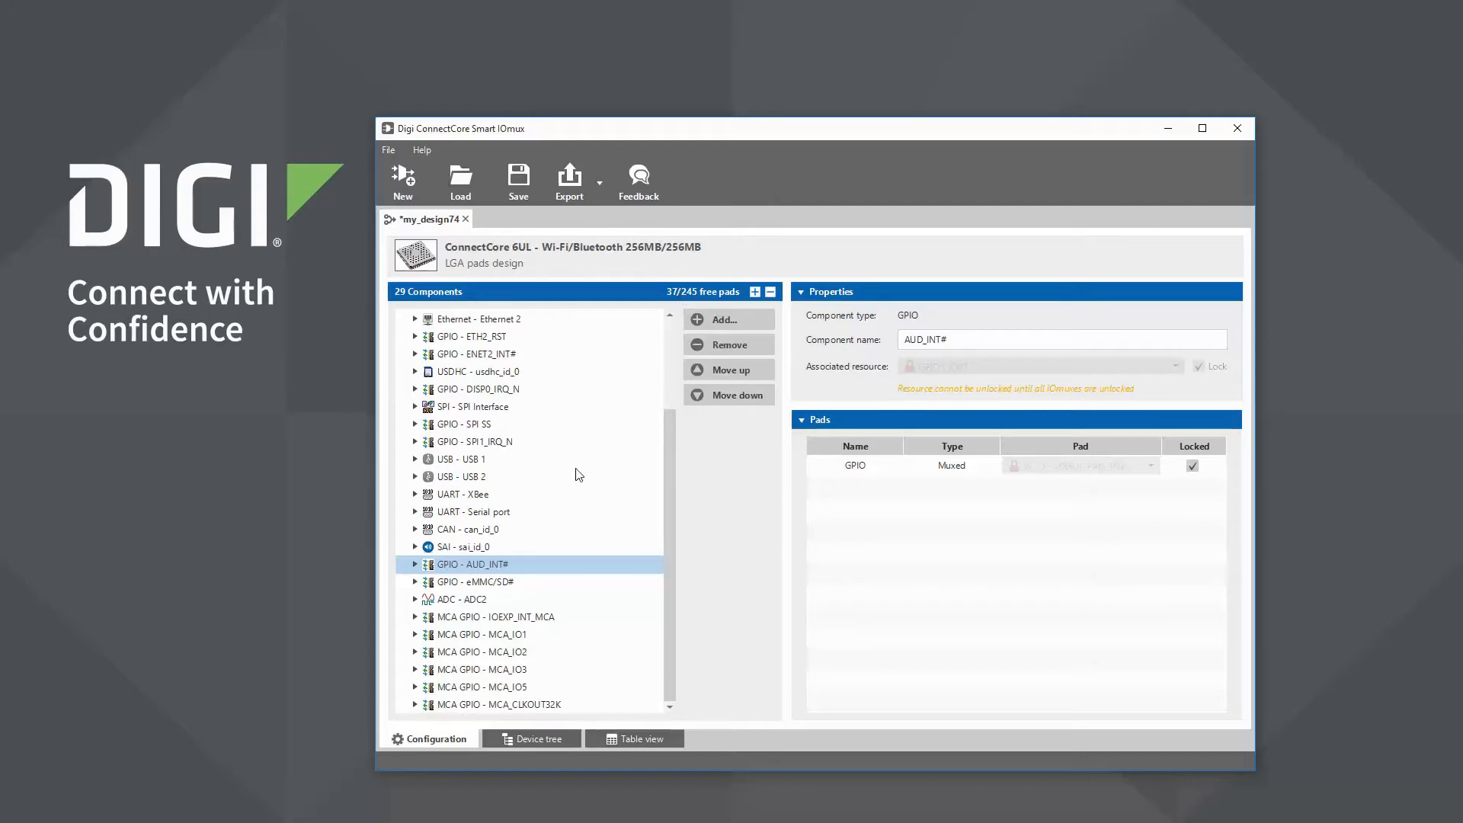
Add an I2C component with the default name to the design, reviewing and acknowledging its device tree customization snippet
scroll(579, 475, "up", 3)
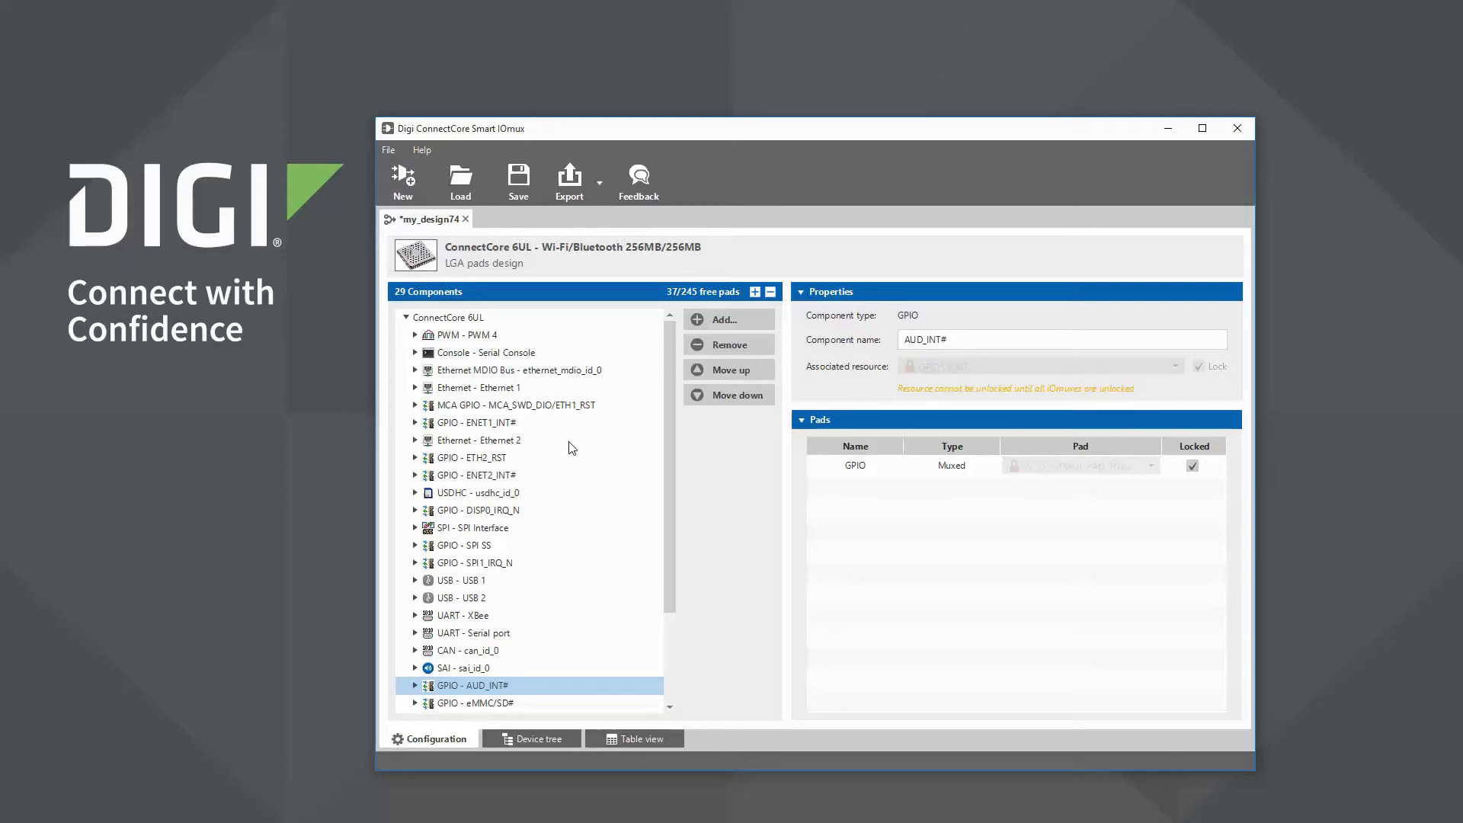
left_click(746, 324)
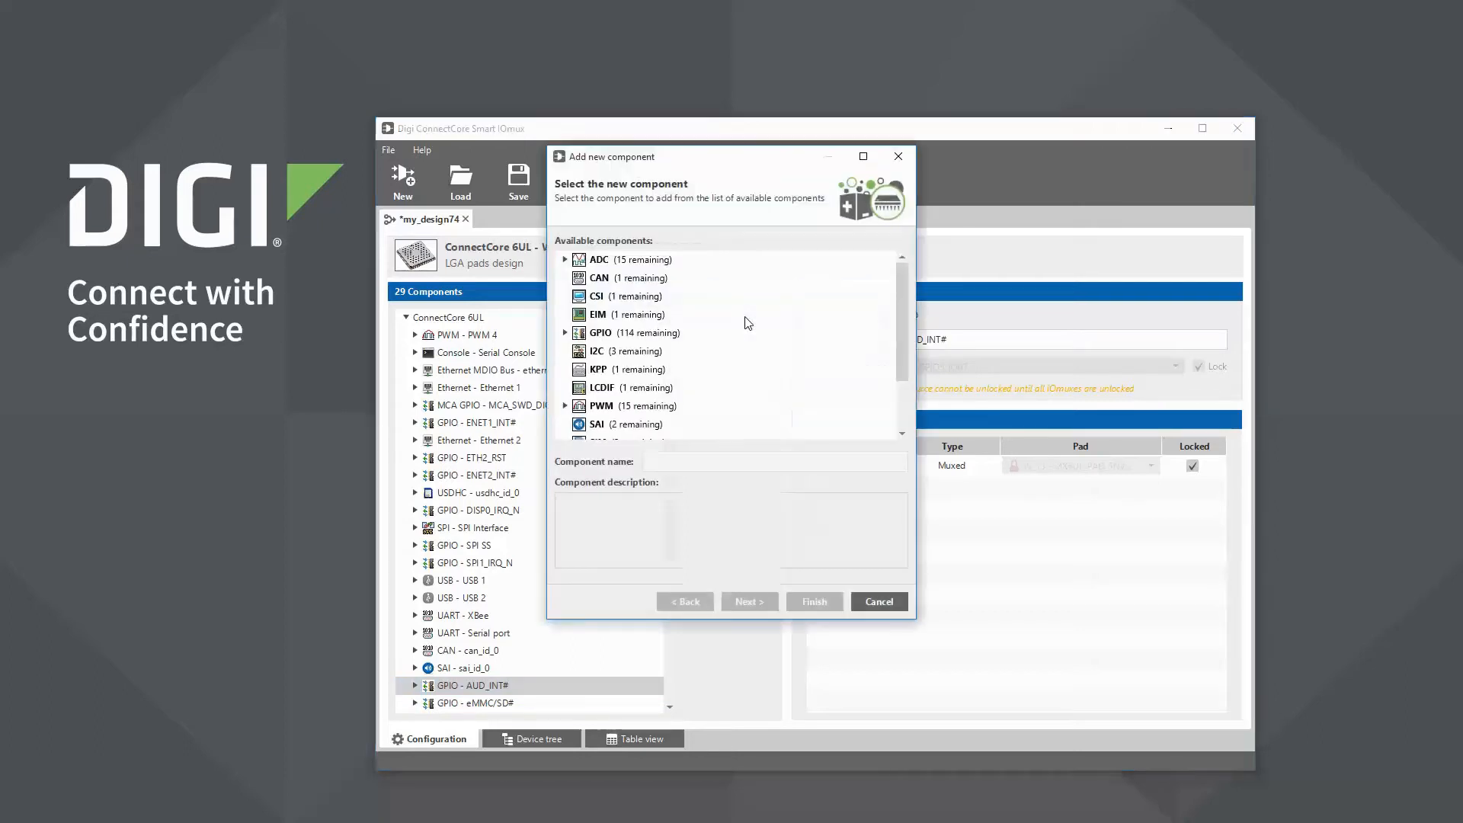
left_click(611, 356)
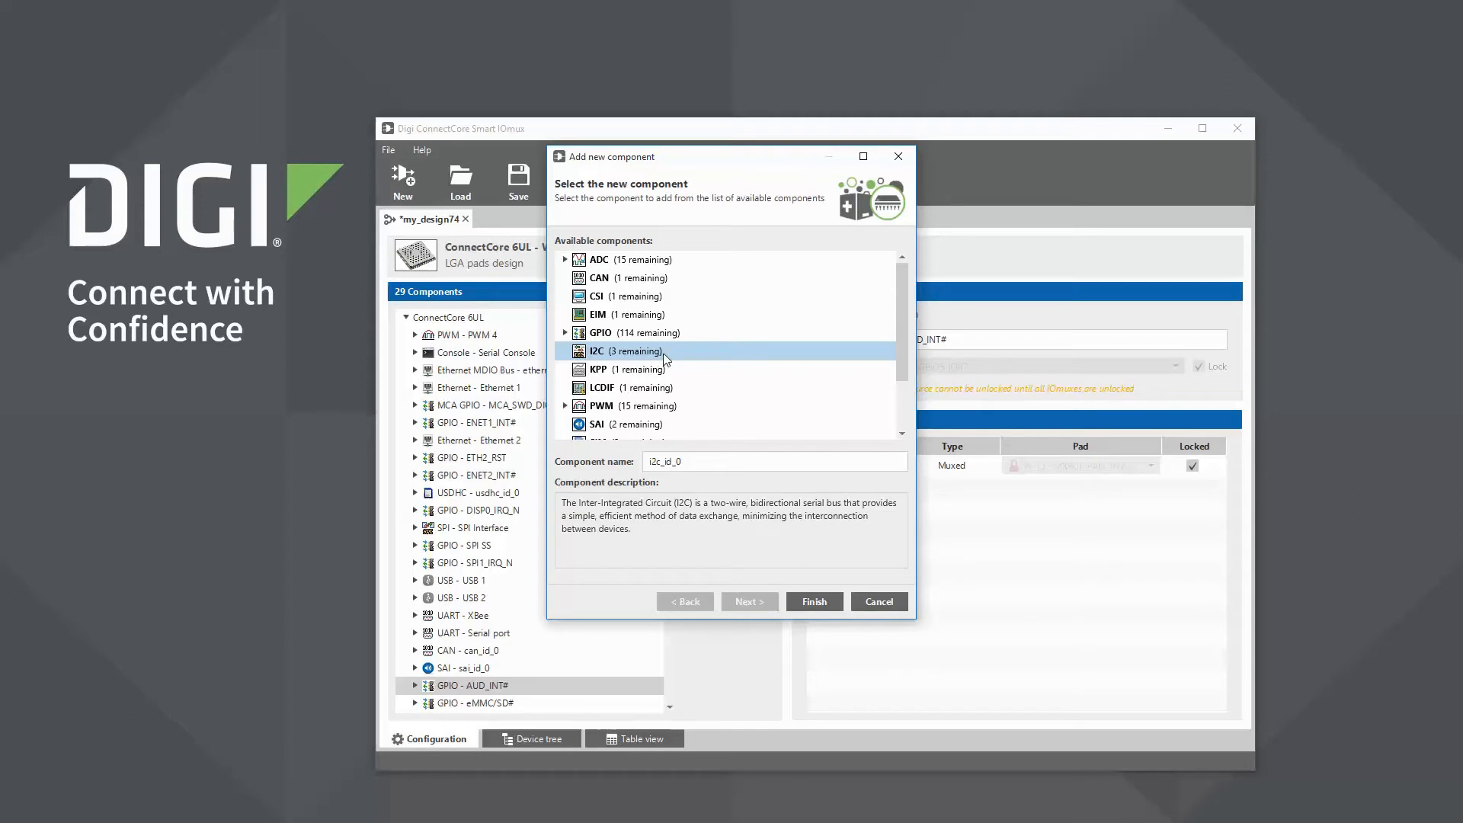
mouse_move(903, 327)
left_mouse_down()
mouse_move(899, 382)
mouse_move(905, 323)
left_mouse_up()
left_click(803, 603)
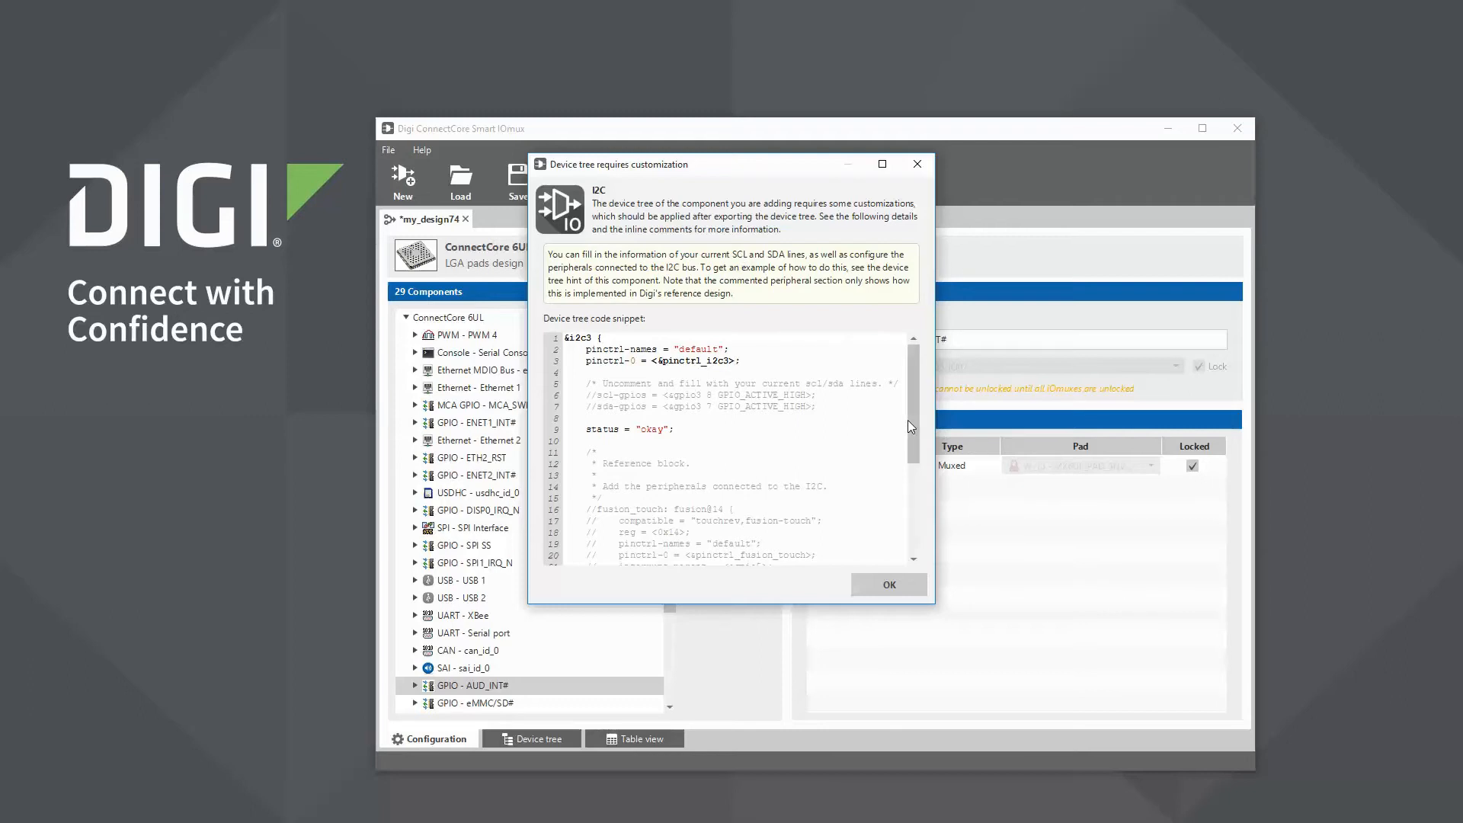
left_click_drag(912, 402, 919, 459)
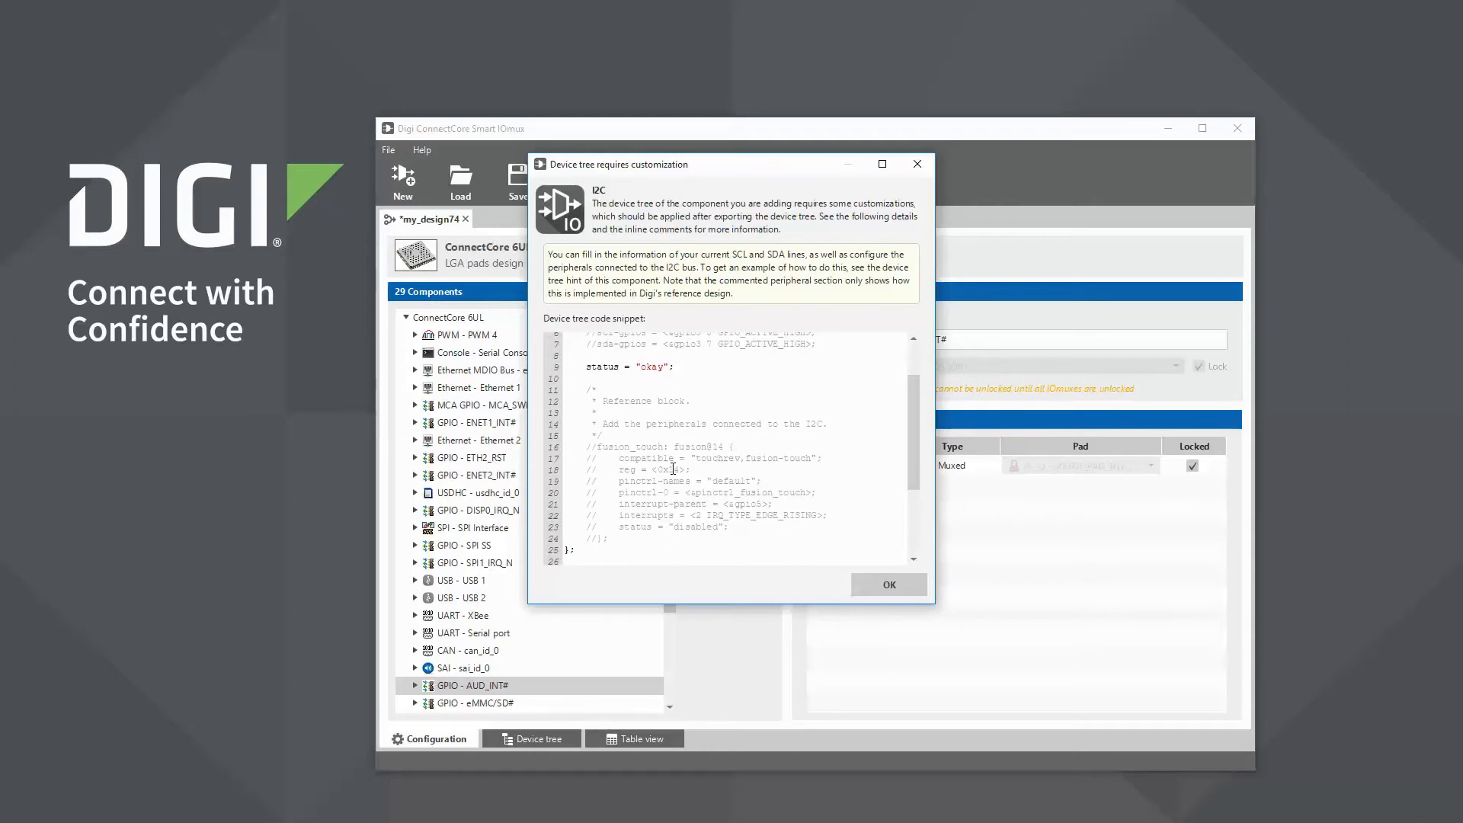
left_click(900, 583)
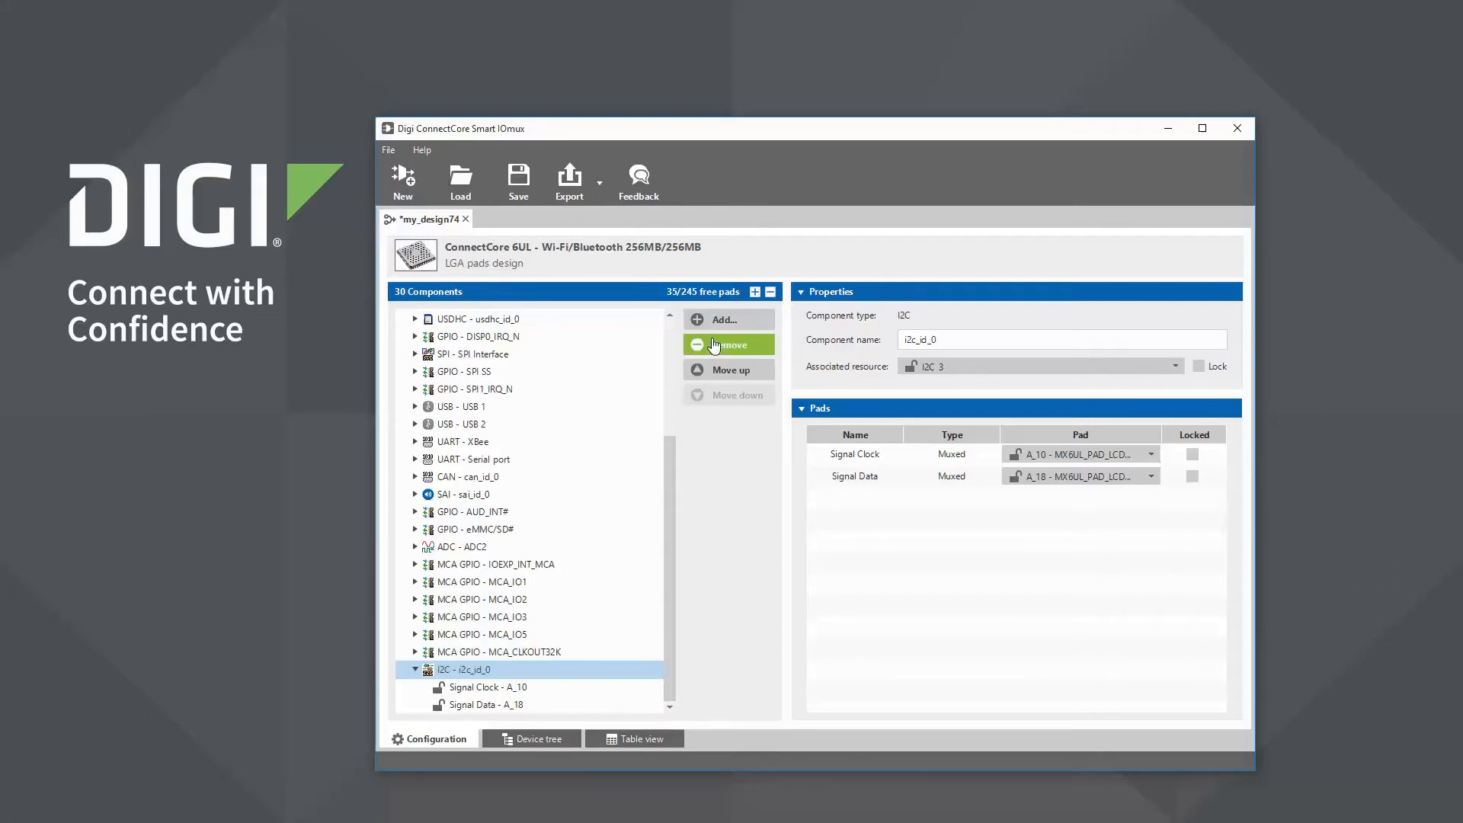
Add a UART component with the default name uart_id_0 and 2 lines to the design
left_click(730, 320)
scroll(686, 396, "down", 3)
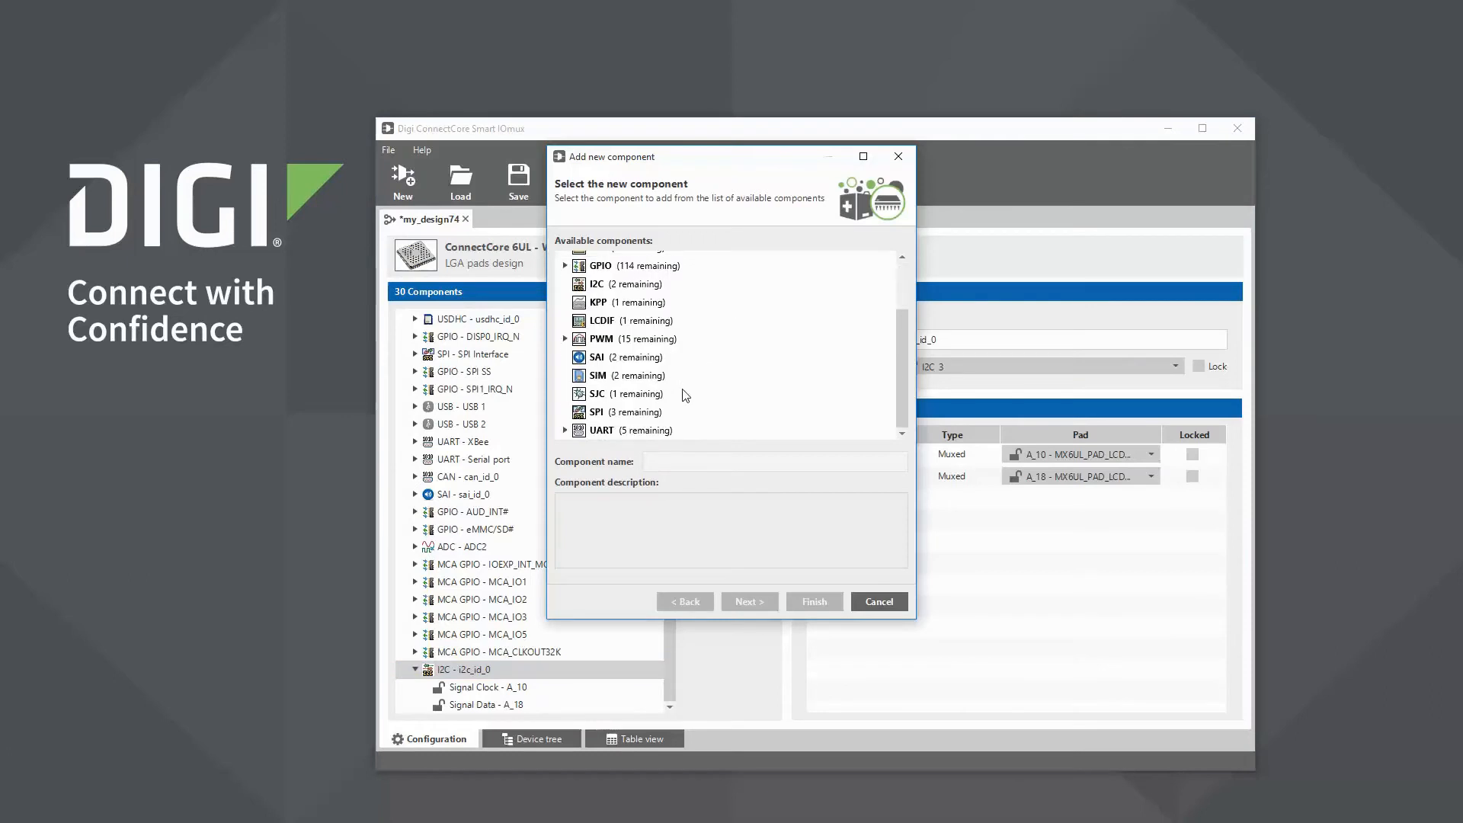
left_click(566, 430)
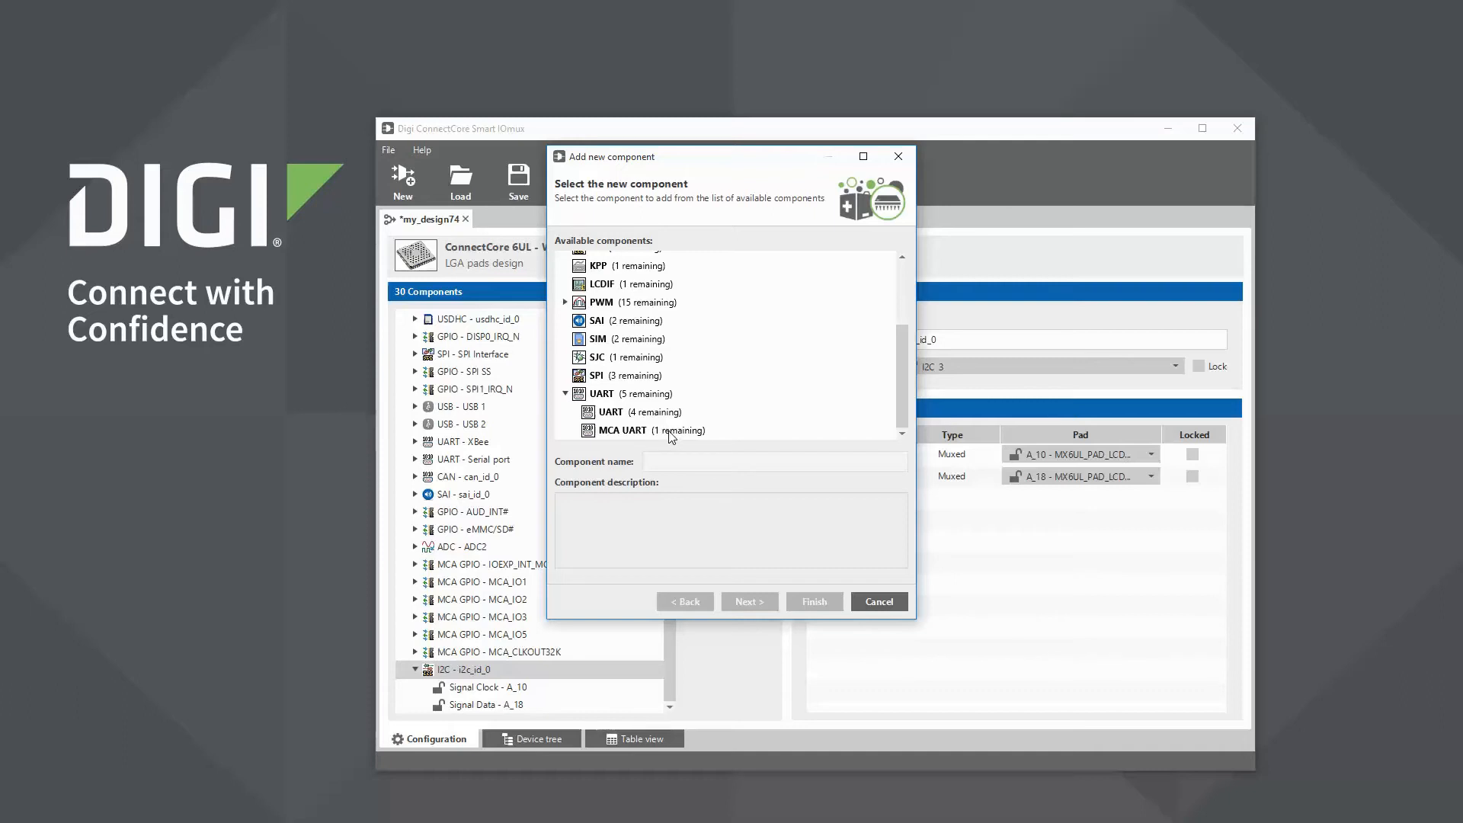
left_click(627, 417)
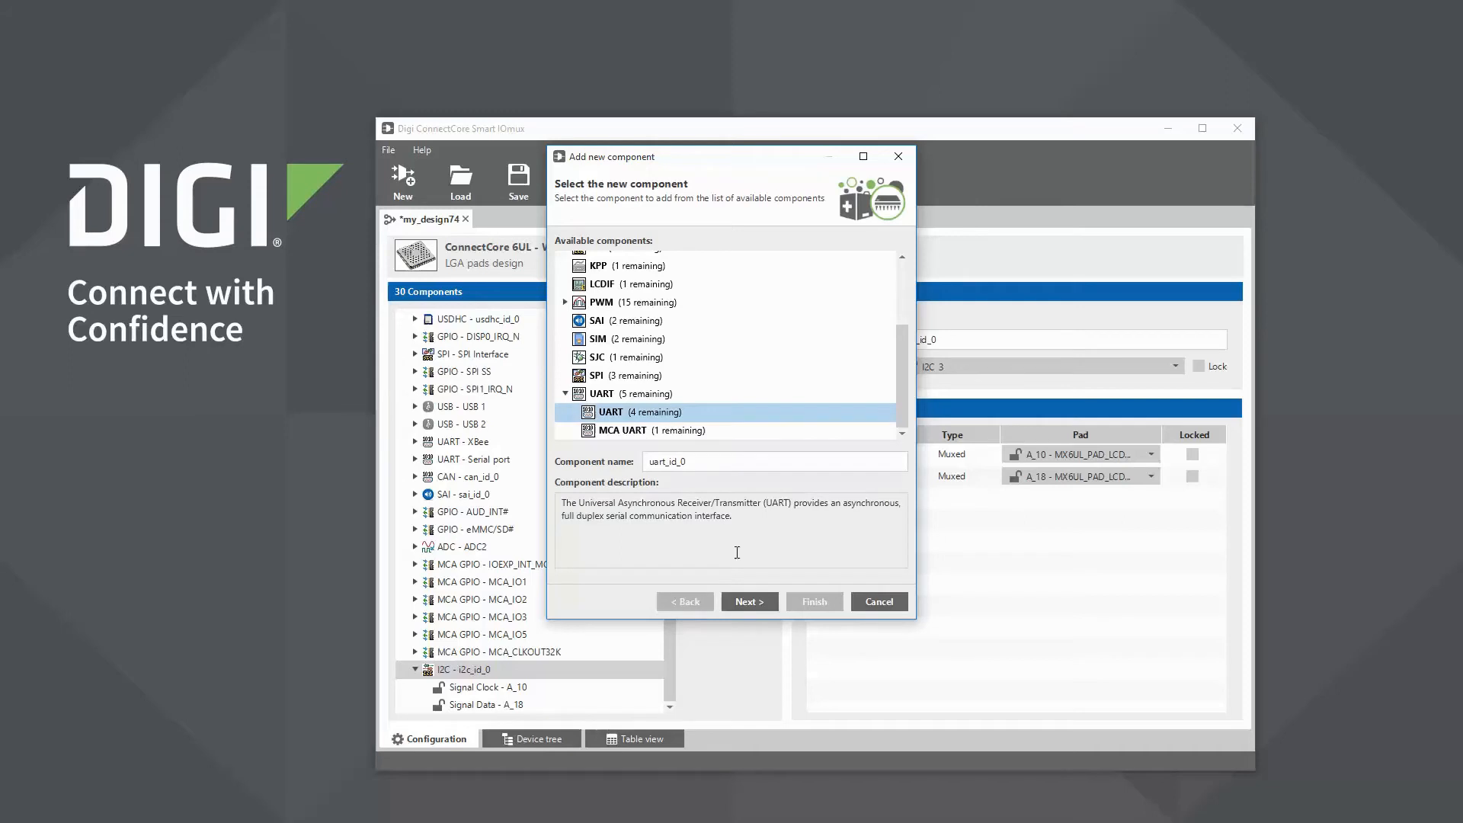
left_click(756, 605)
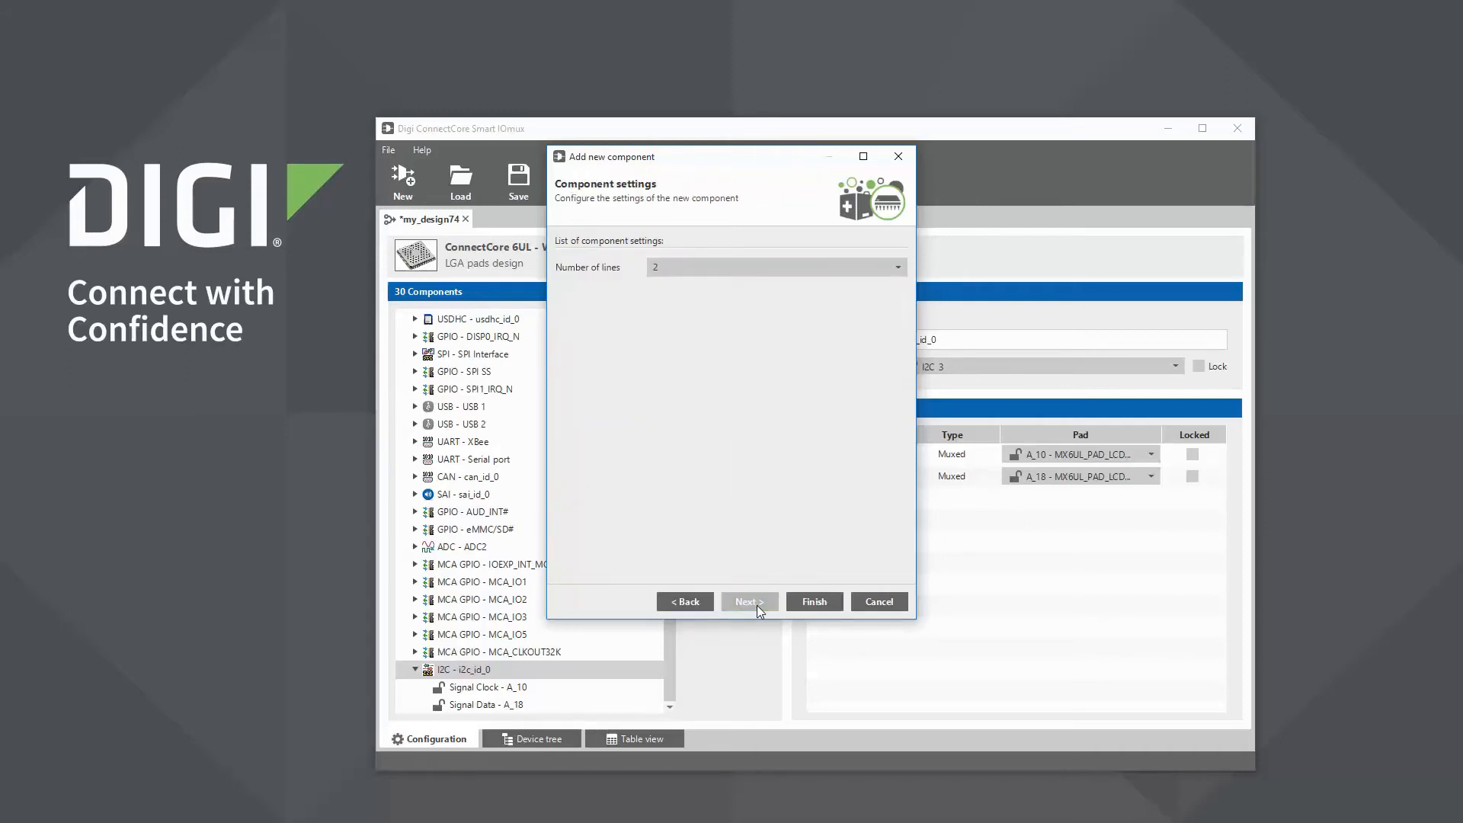
left_click(808, 606)
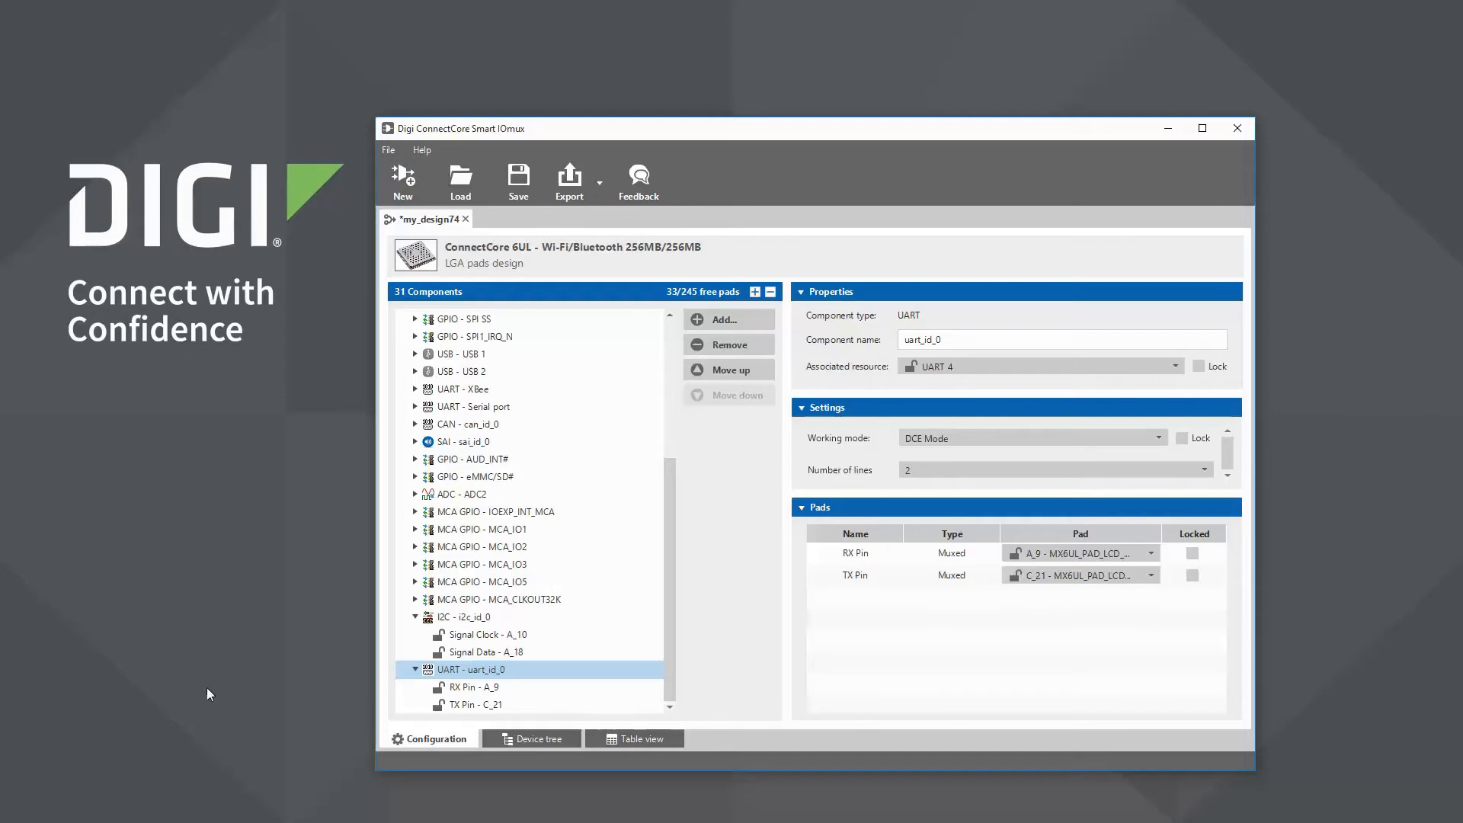
Review the device tree hints for Ethernet 1, the new UART (including its status line) and the new I2C component
left_click(542, 741)
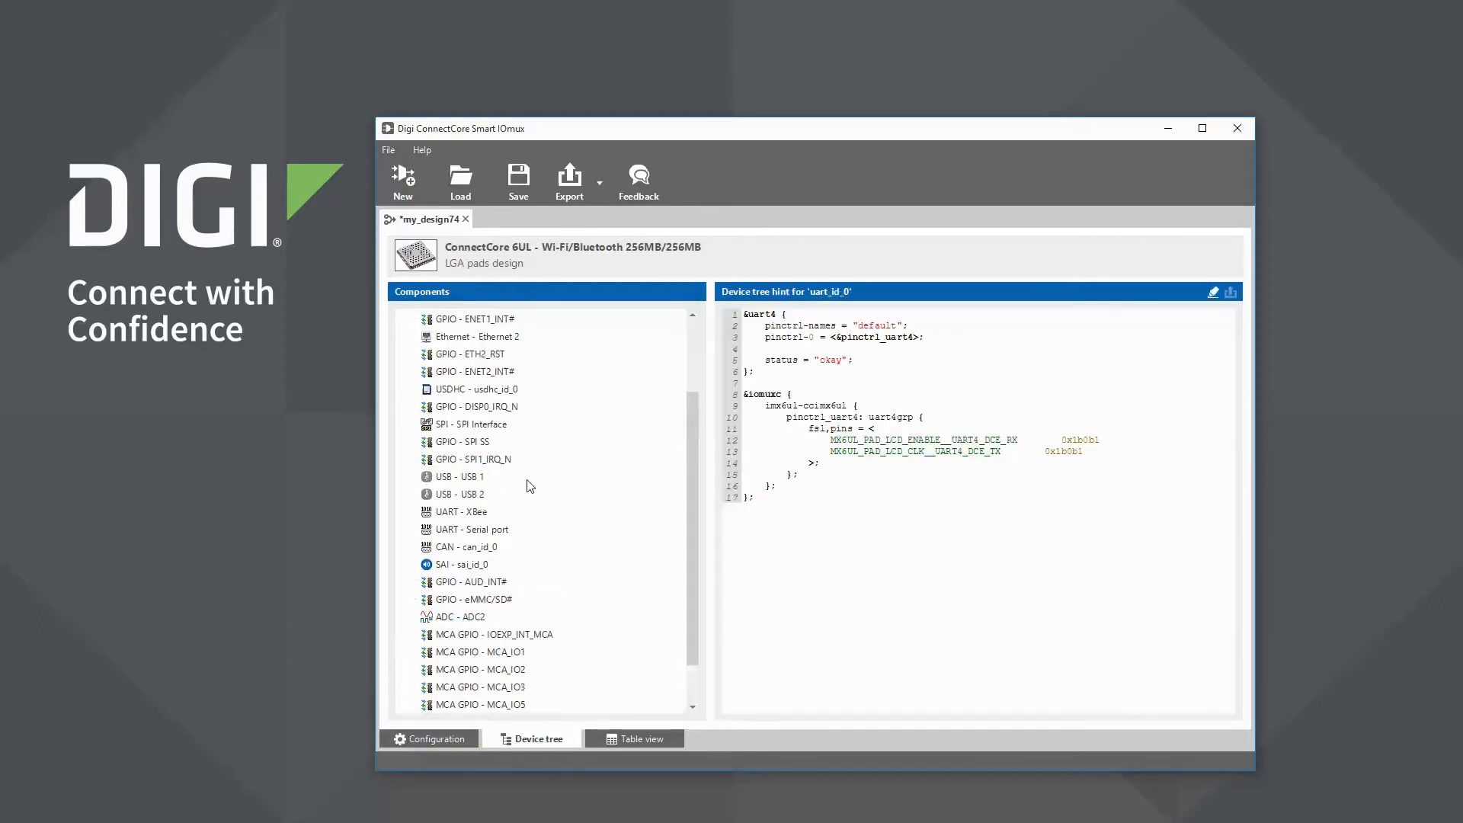
scroll(530, 486, "up", 2)
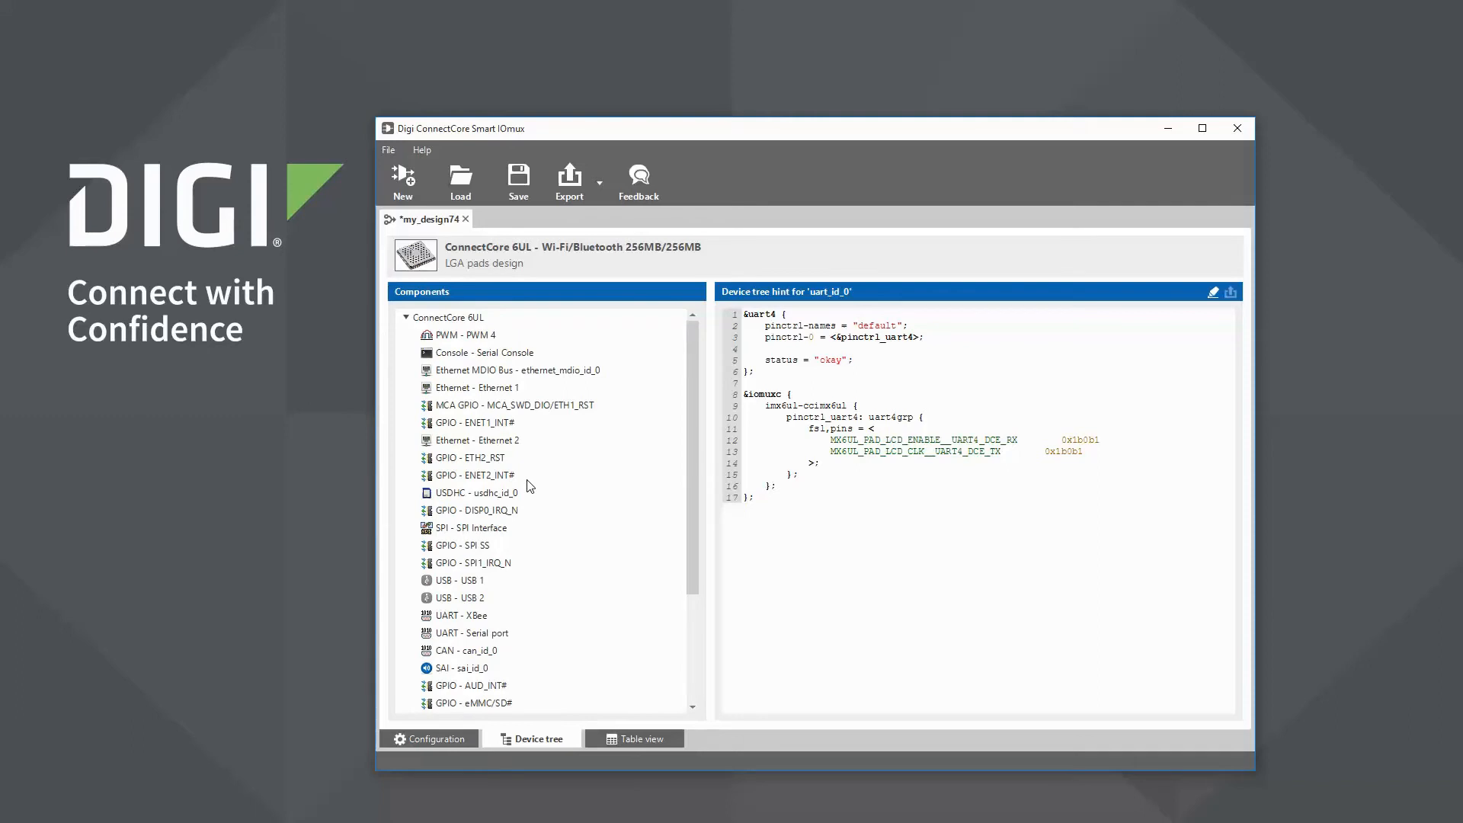
left_click(470, 388)
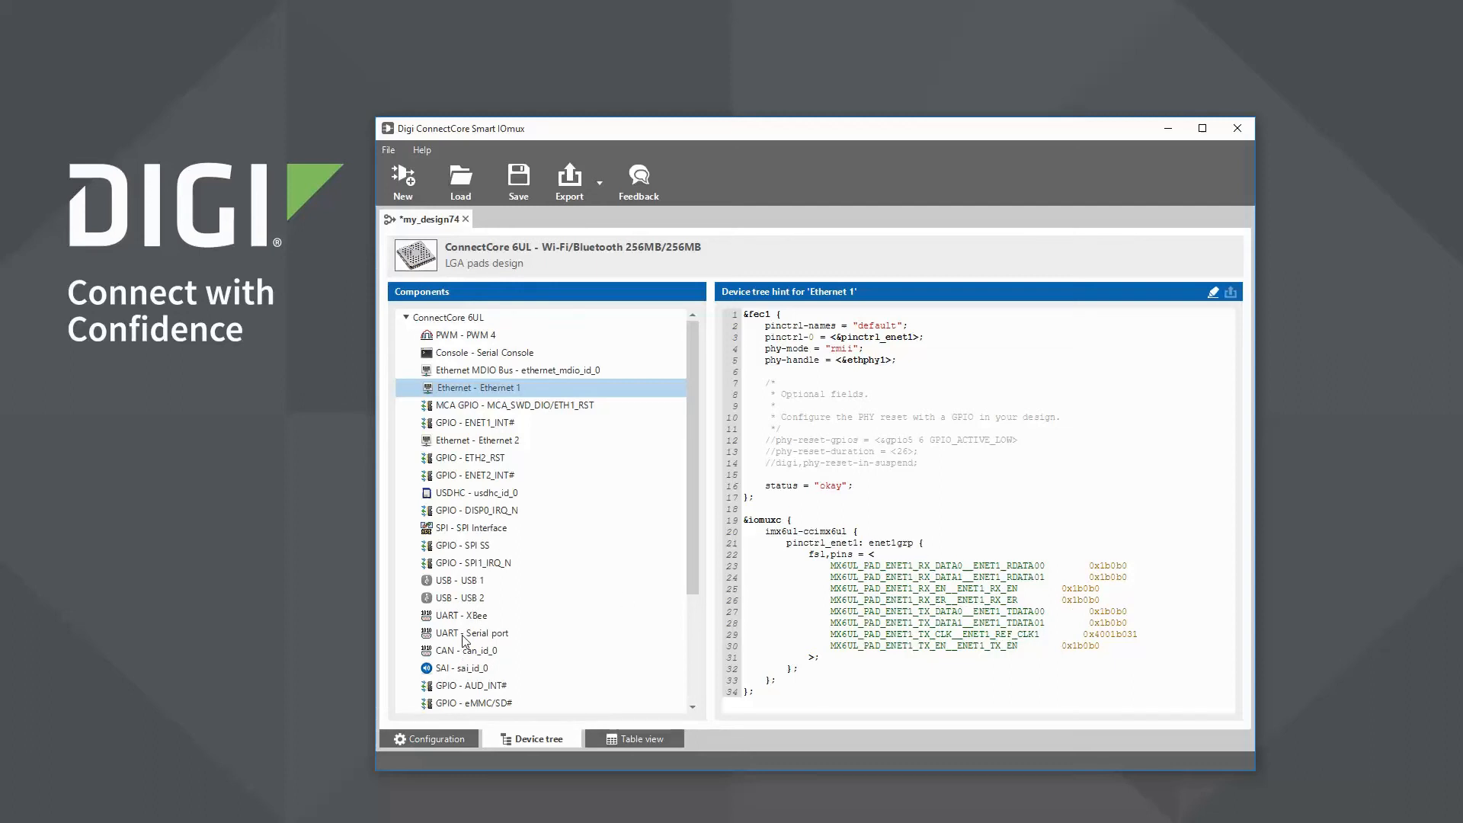
scroll(463, 640, "down", 3)
left_click(469, 705)
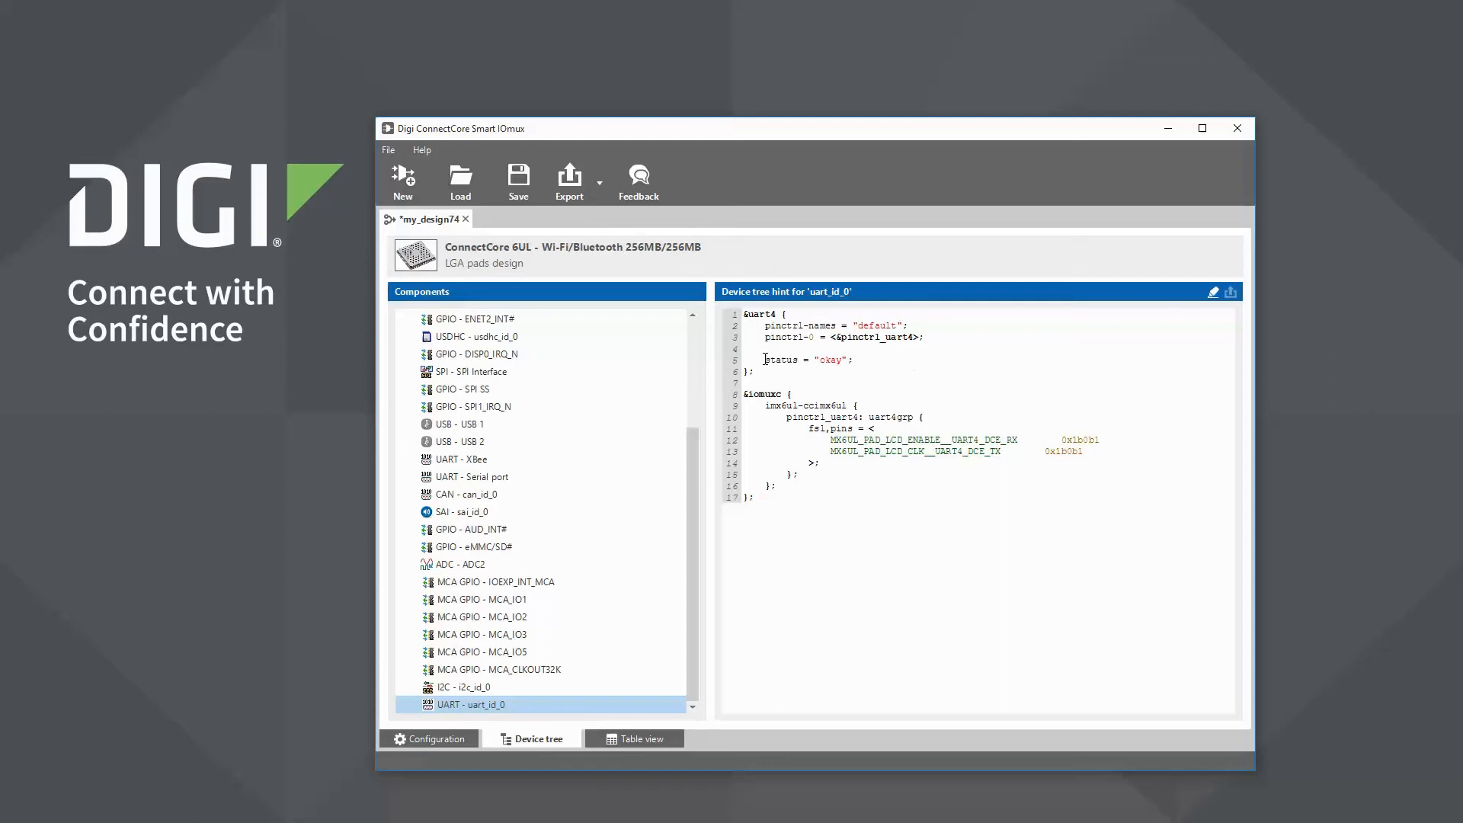
left_click_drag(848, 360, 808, 360)
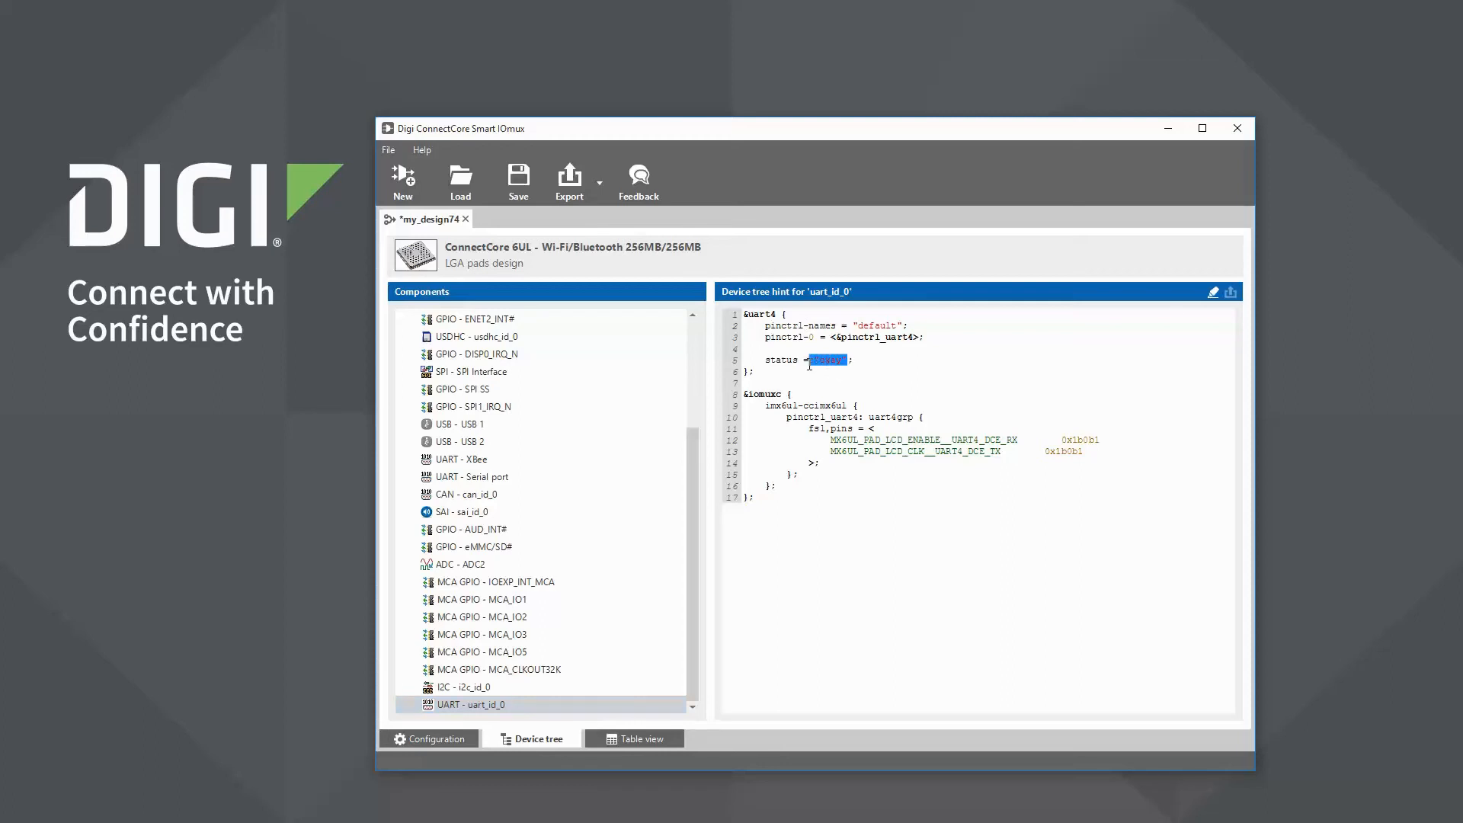
left_click(858, 394)
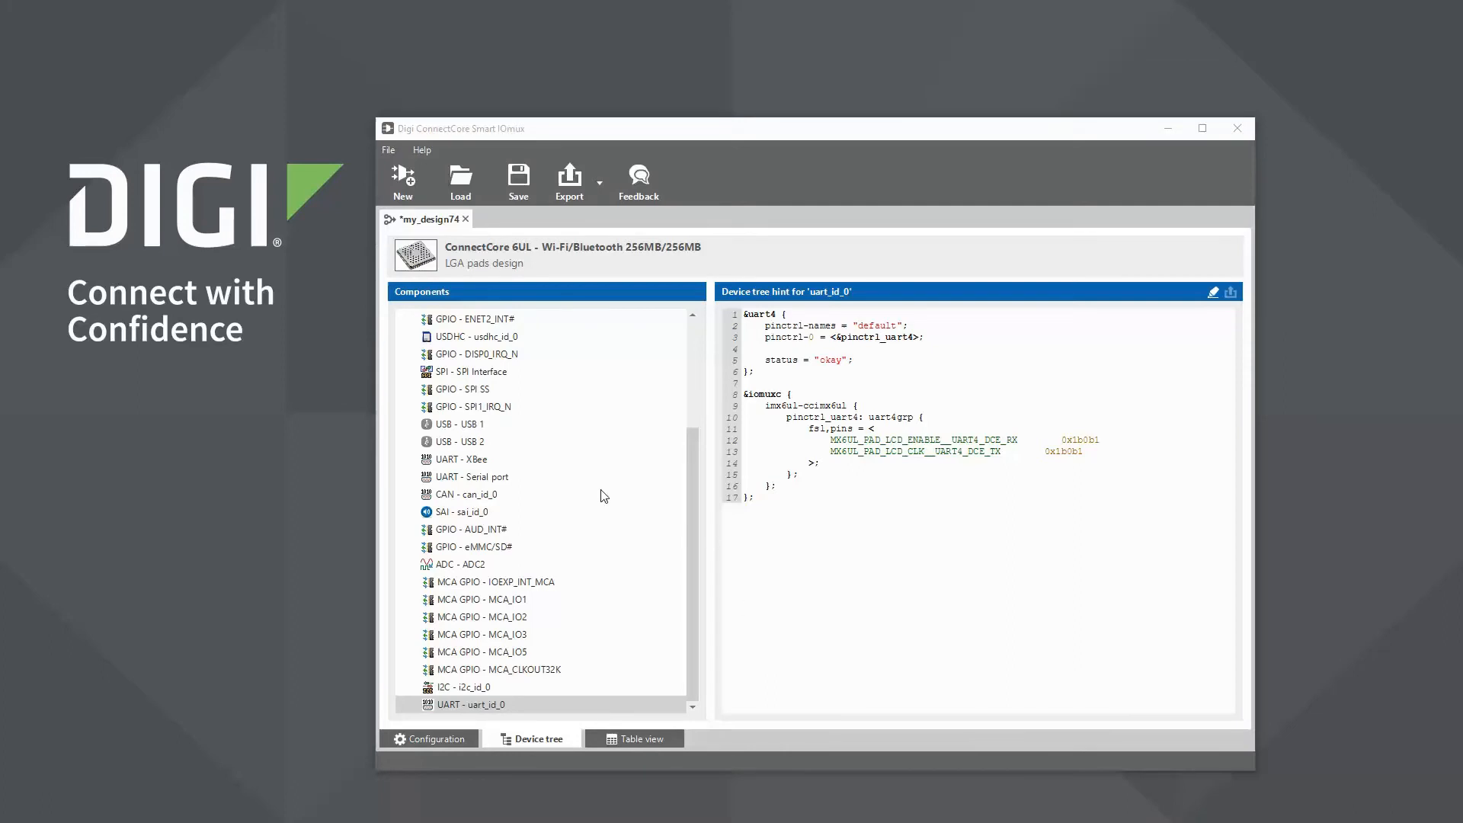
left_click(467, 688)
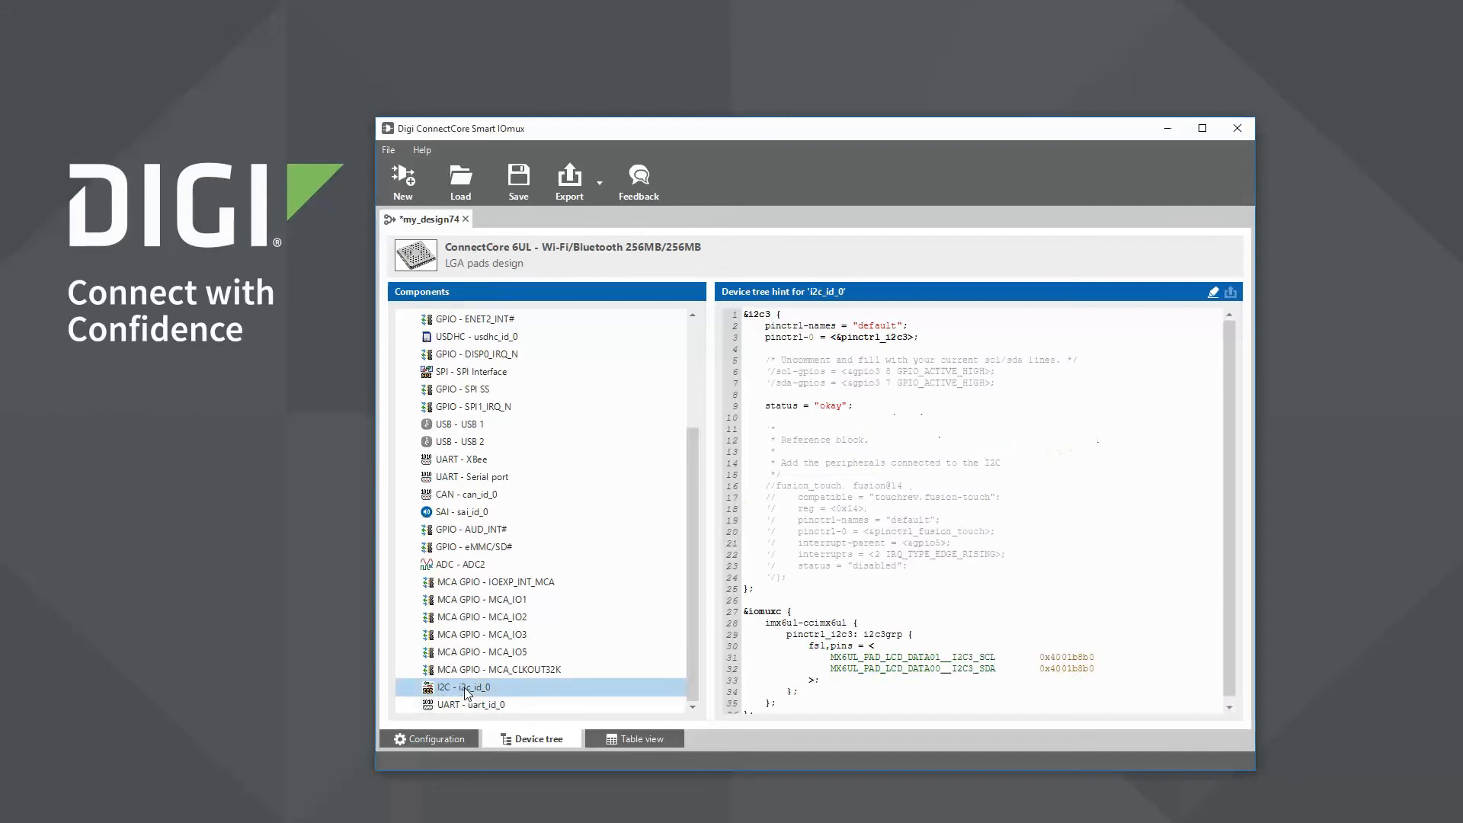
Lock and unlock the Signal Clock and Signal Data pads of i2c_id_0, and reselect pad A_10 - MX6UL_PAD_LCD_DATA01 for Signal Clock
left_click(432, 743)
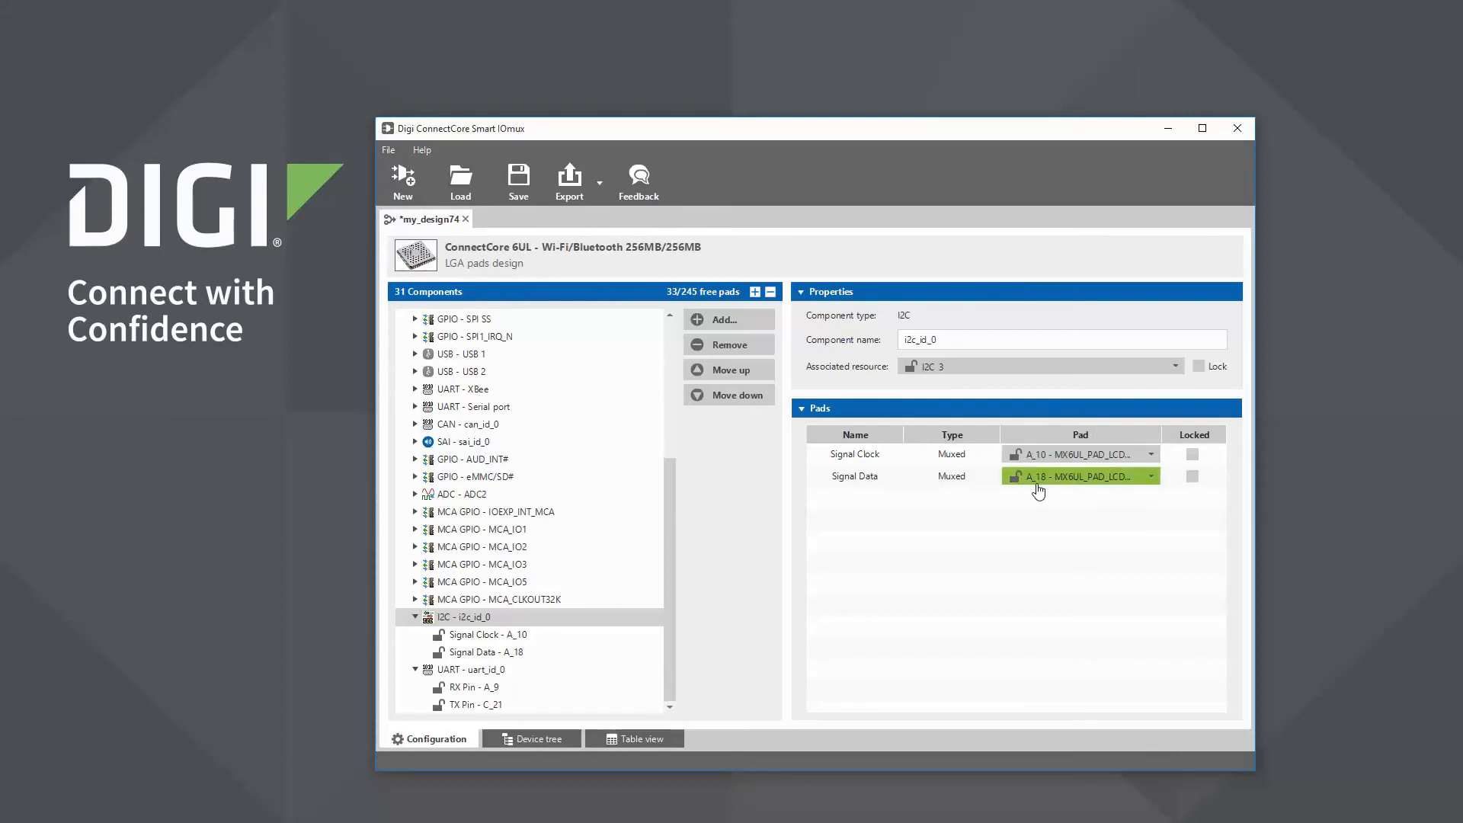
left_click(1194, 456)
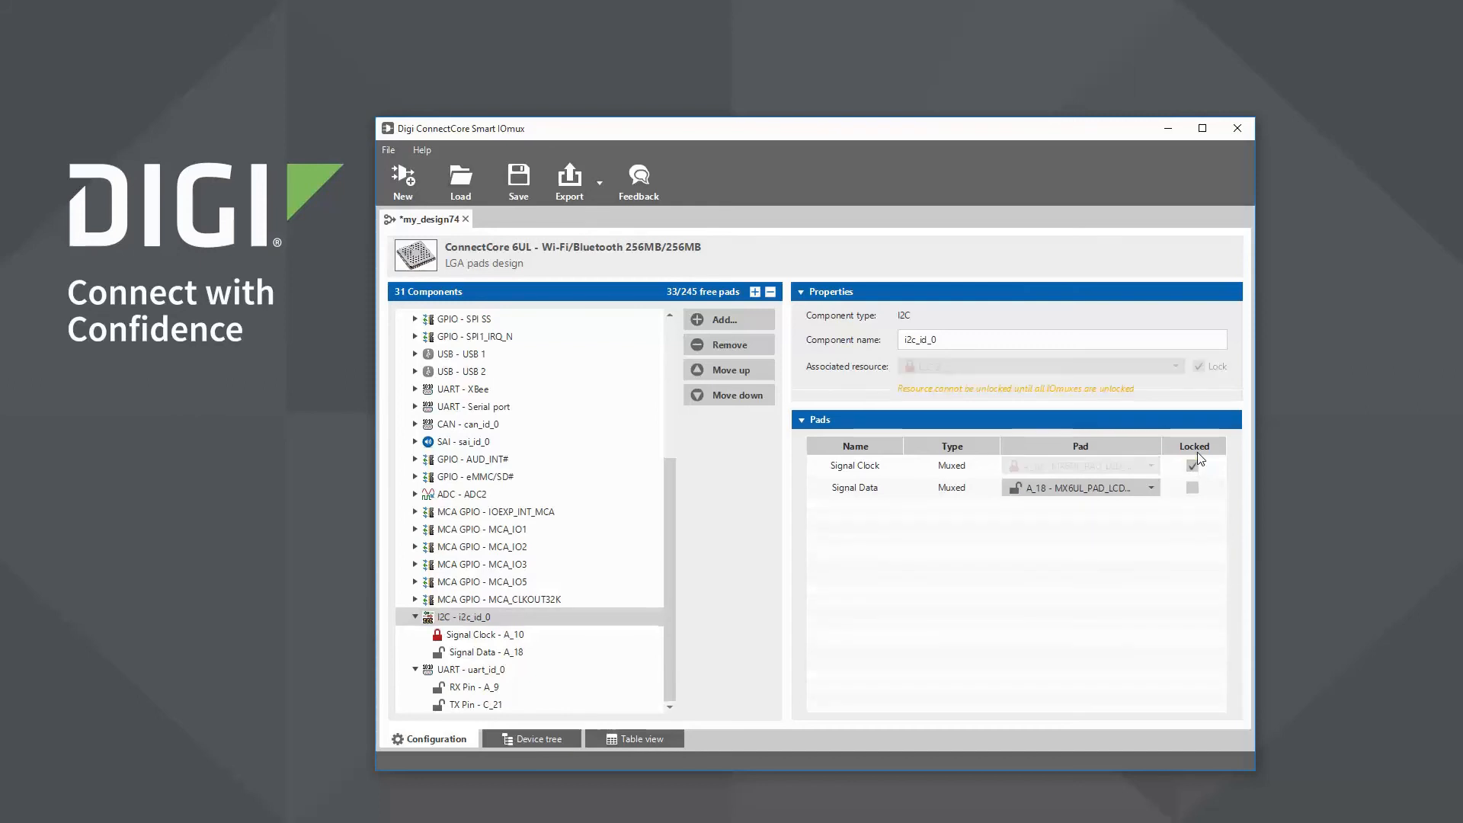
left_click(1193, 493)
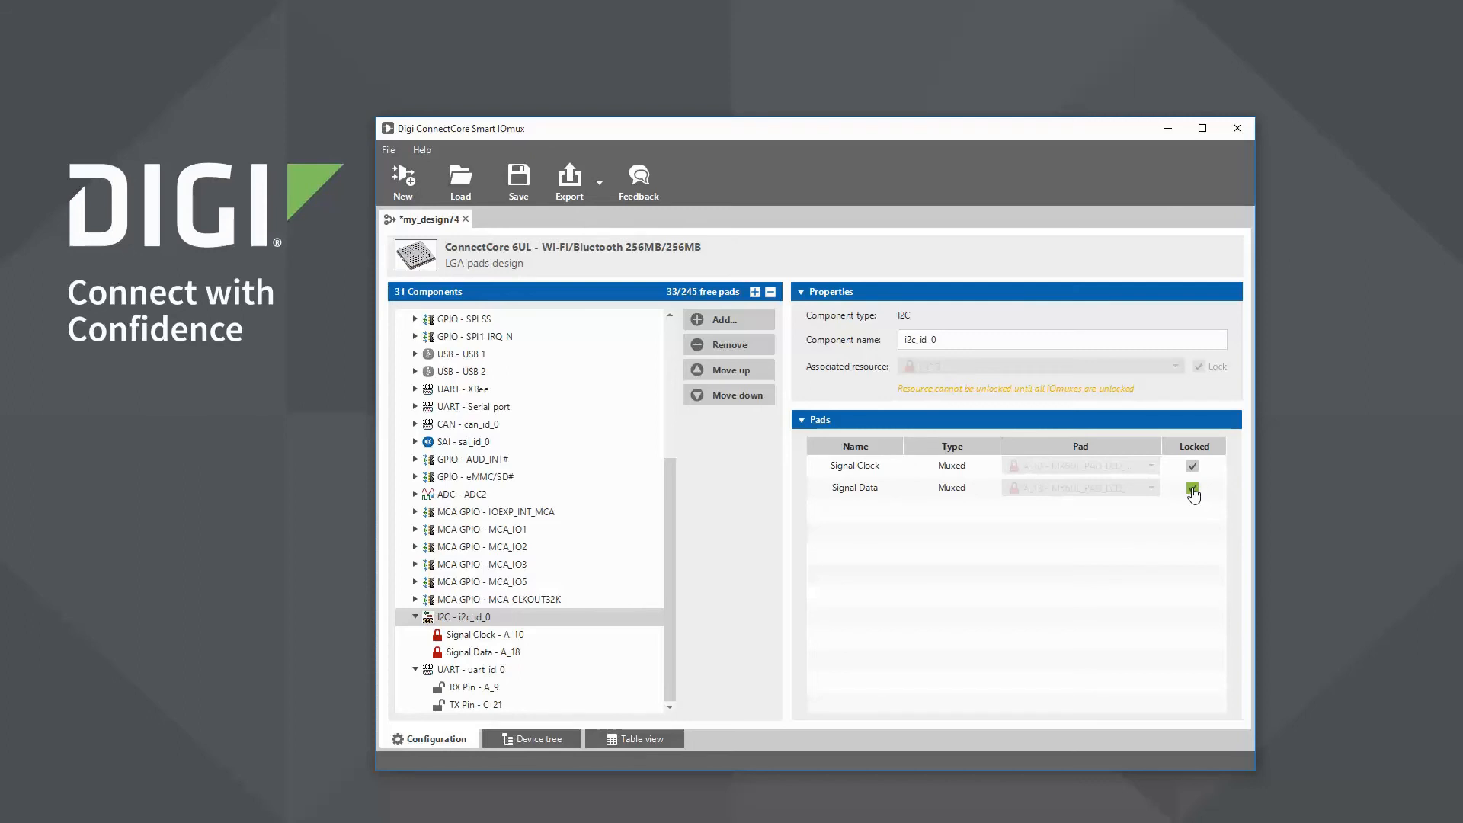
left_click(1192, 489)
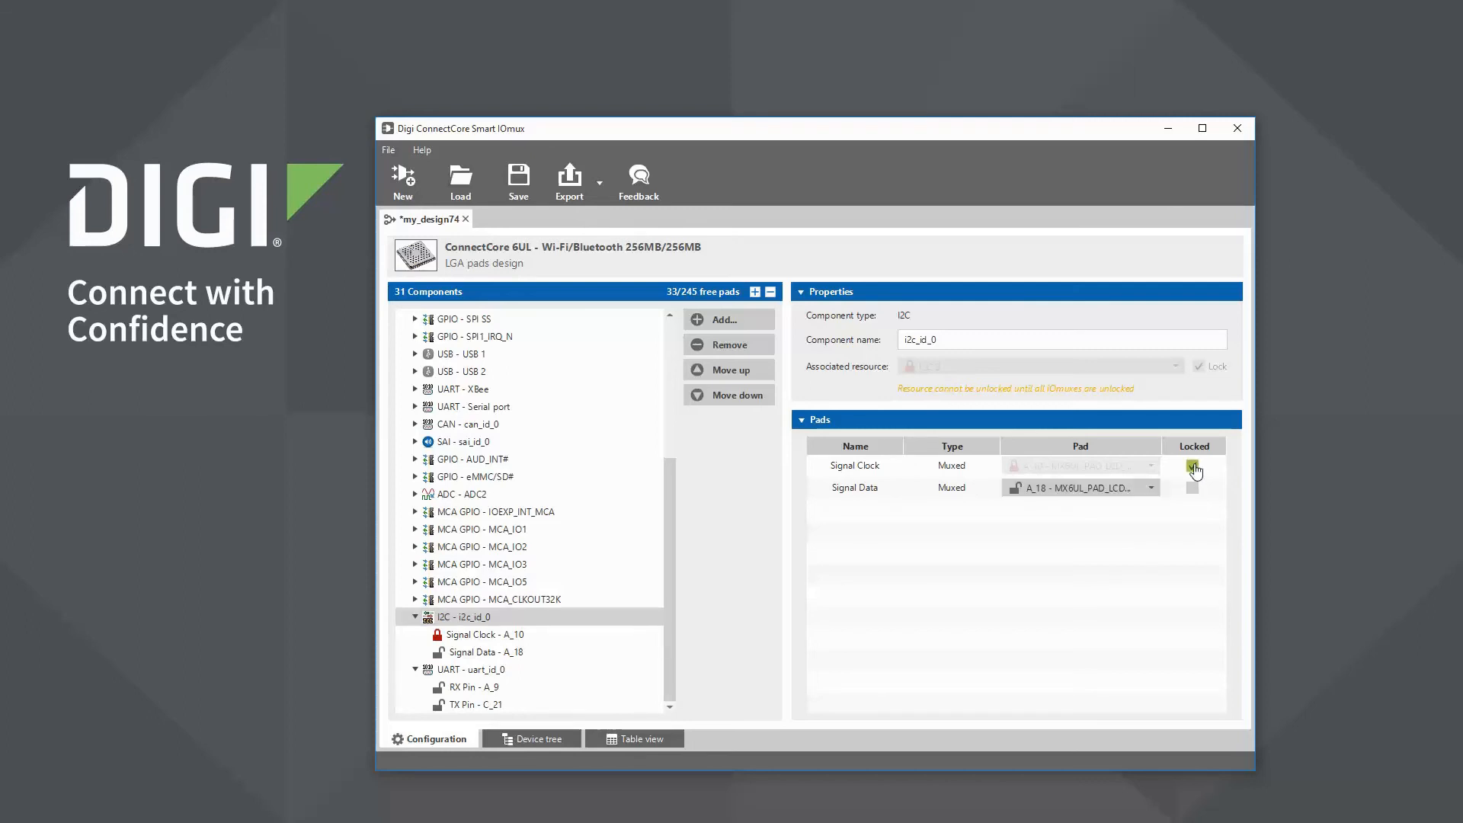
left_click(1193, 465)
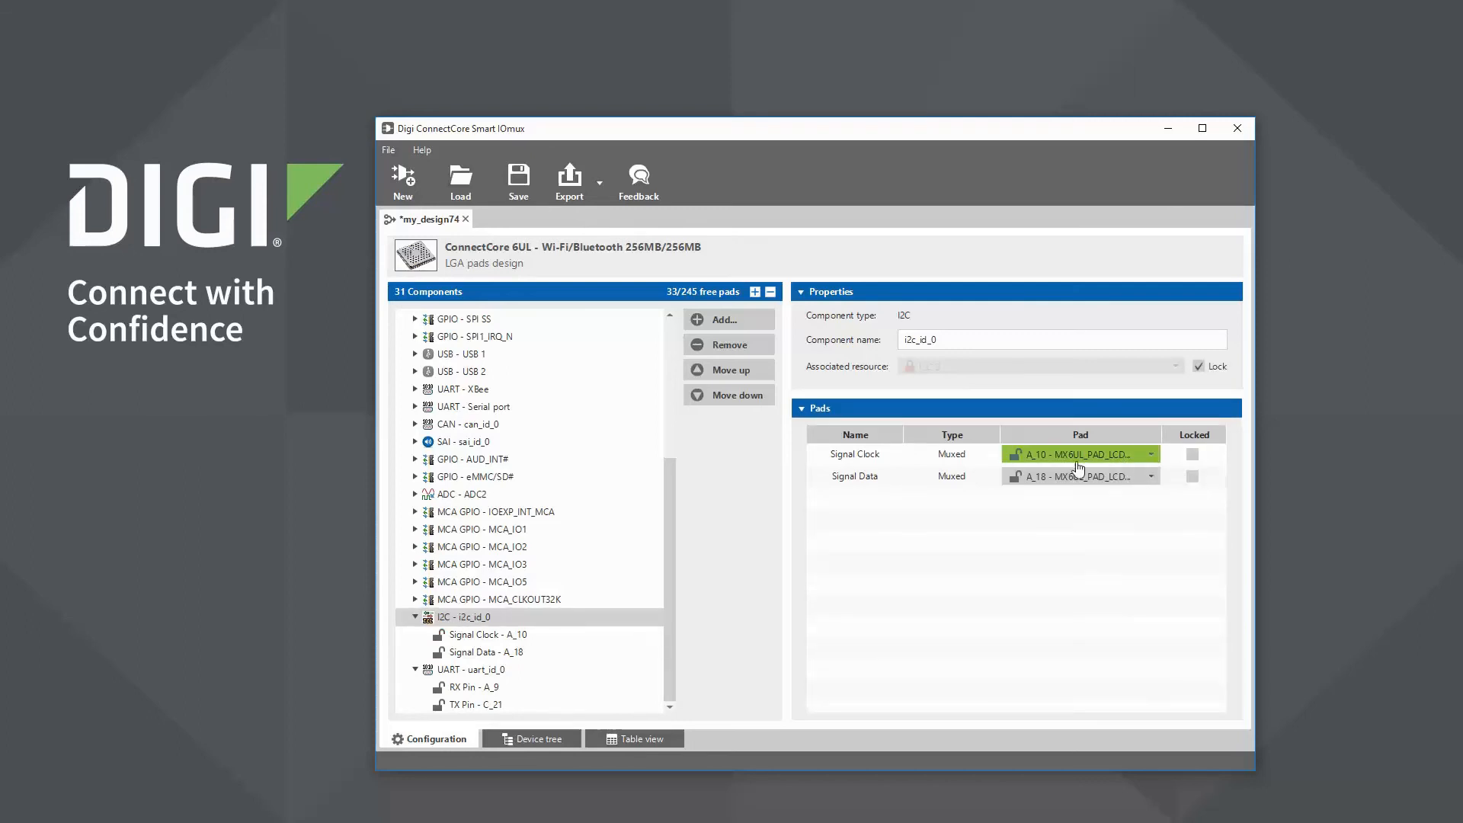
left_click(1151, 455)
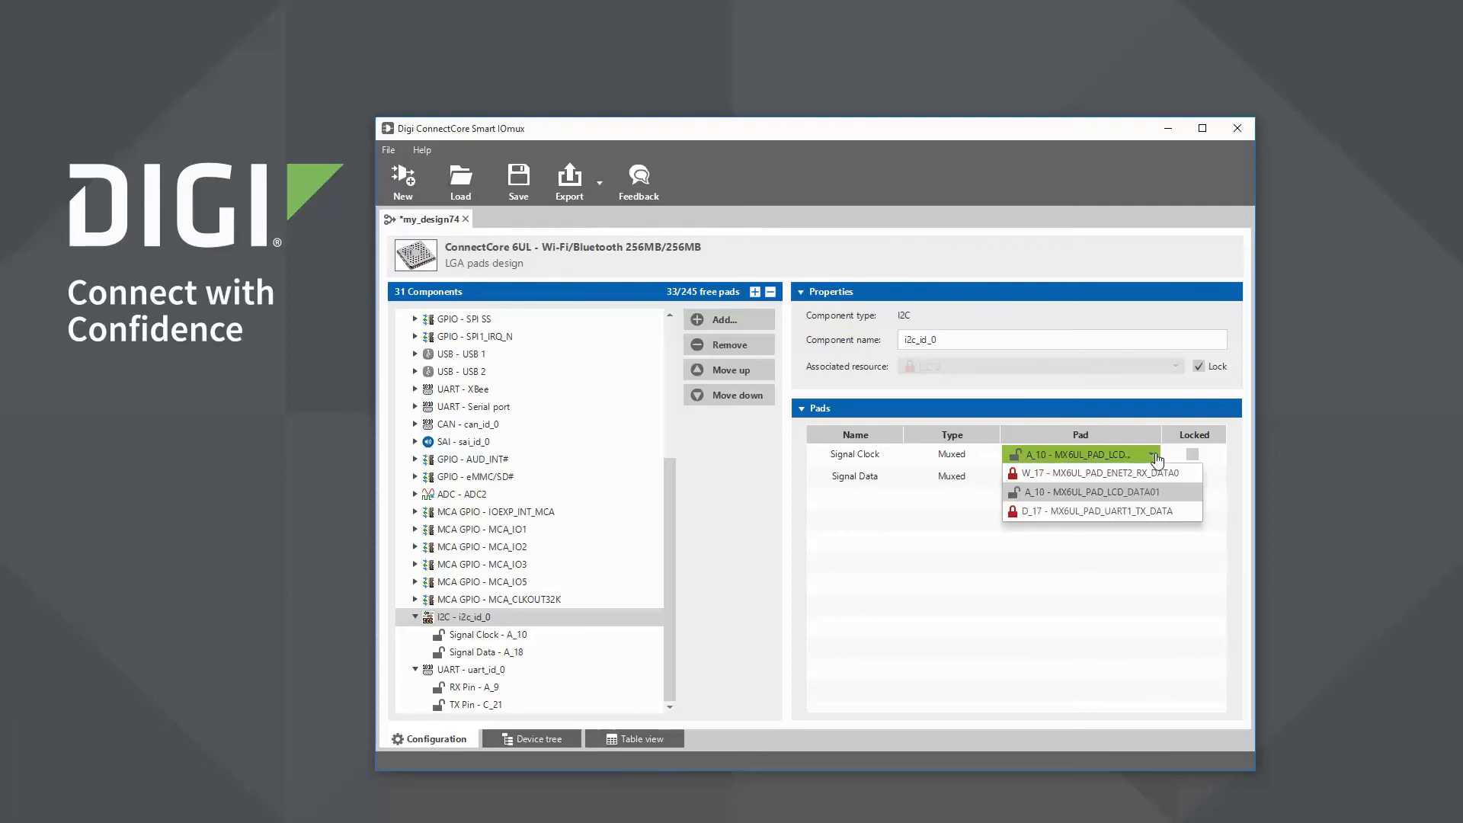
left_click(1092, 497)
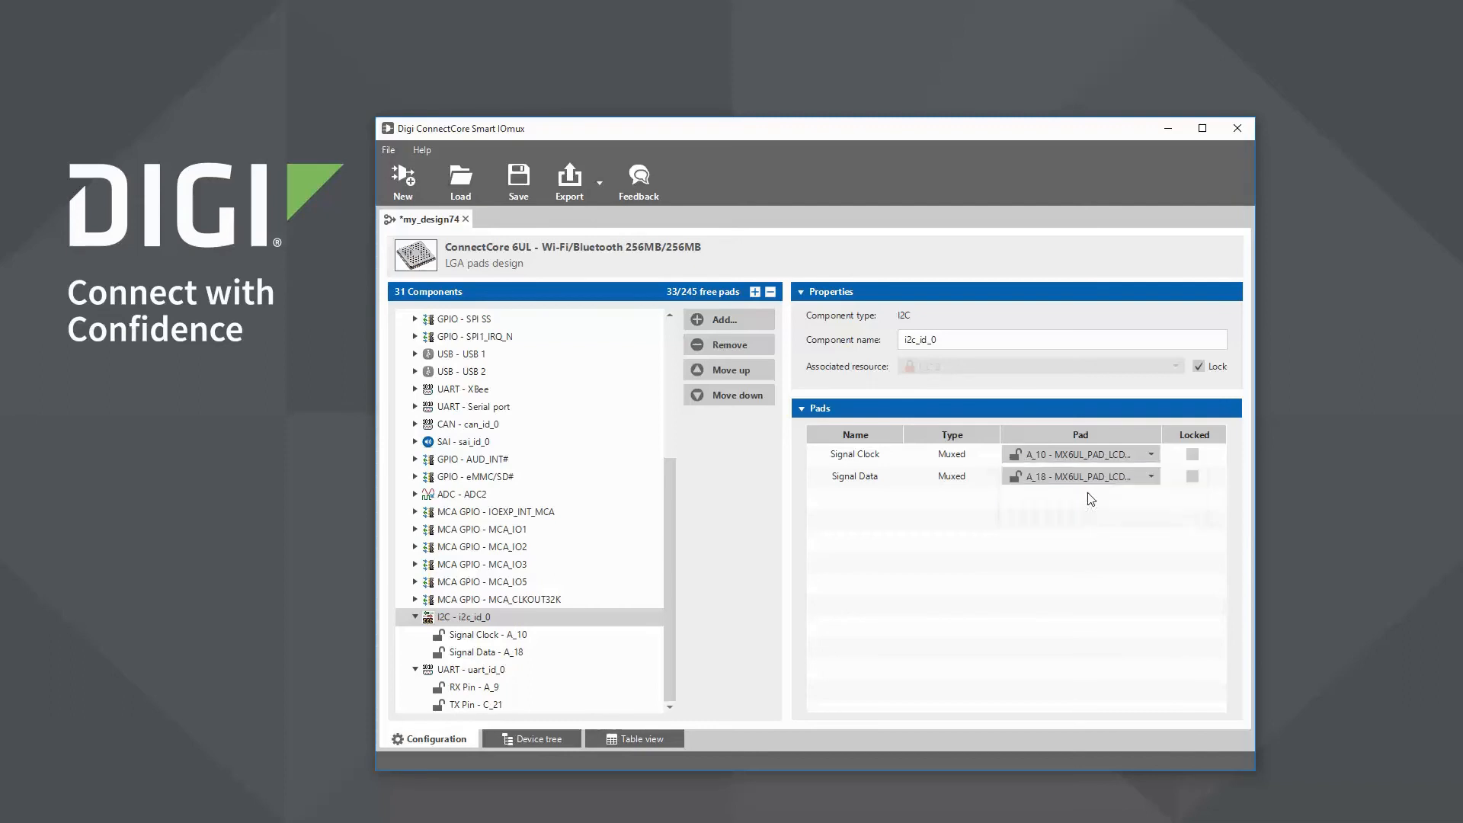
Open the electrical value of the I2C Signal Clock pad for editing and examine the descriptions of its reserved and drive strength (DSE) fields
left_click(479, 637)
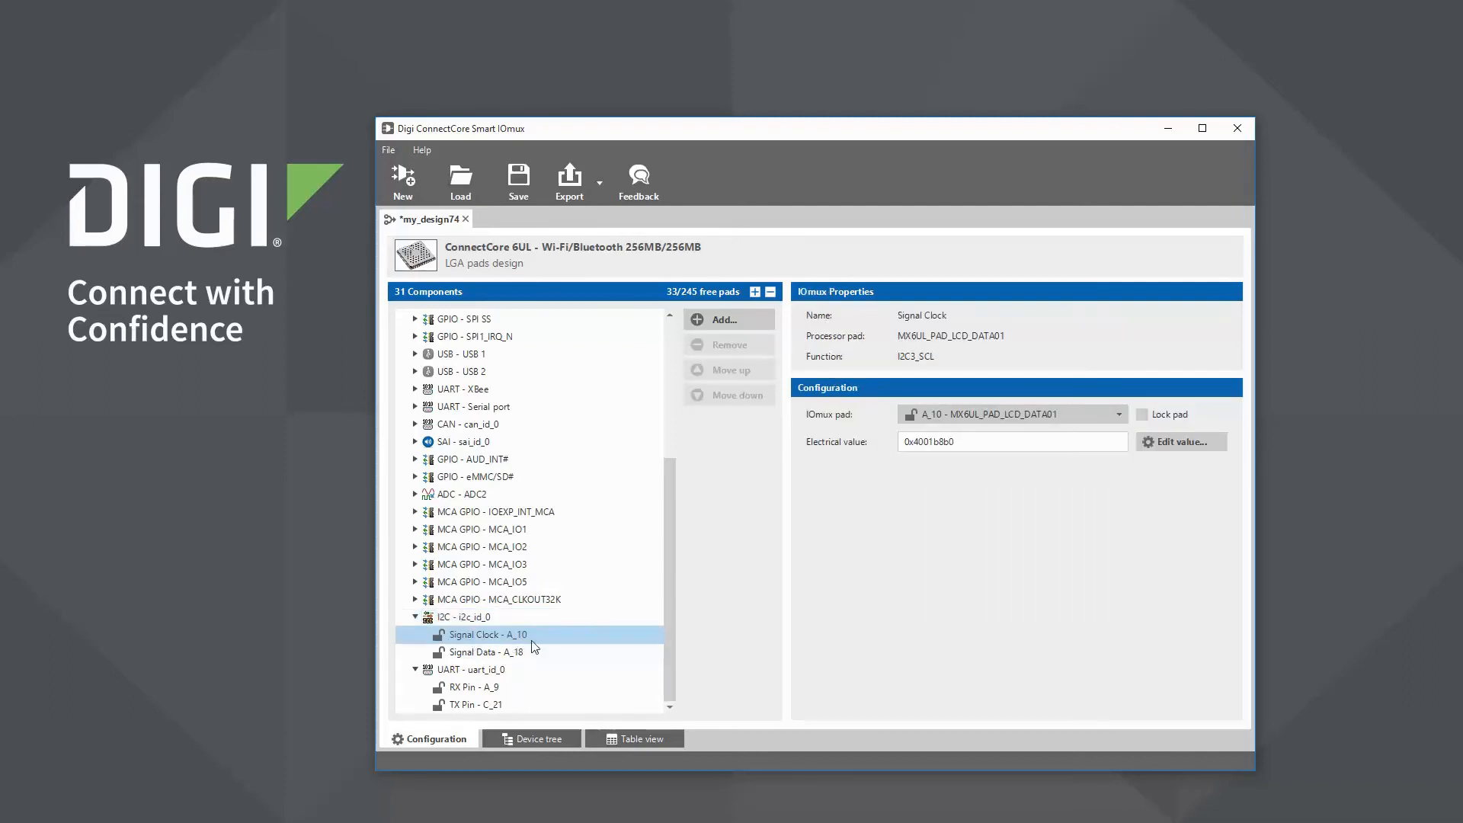
left_click(1172, 447)
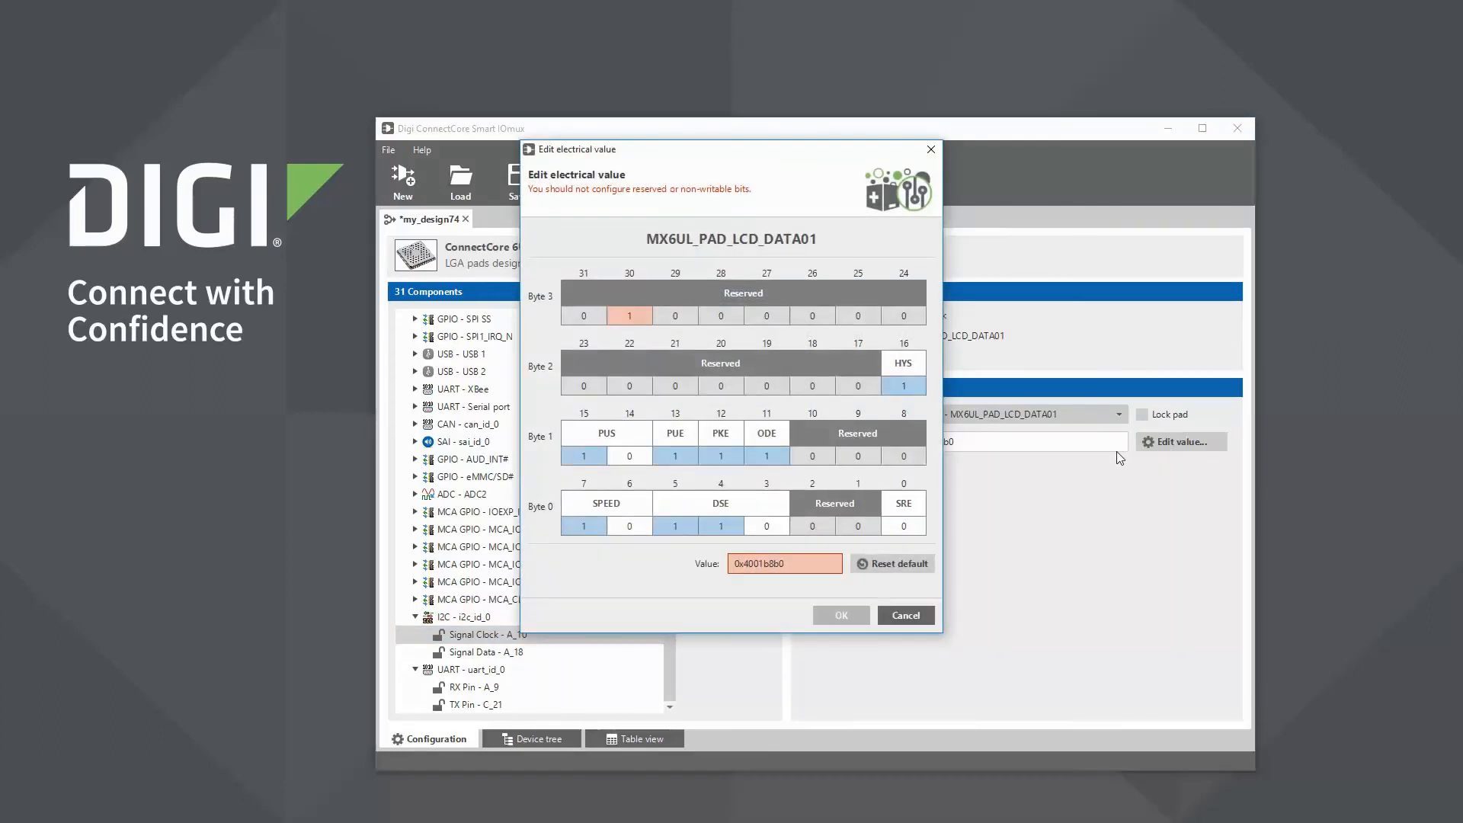
left_click(813, 295)
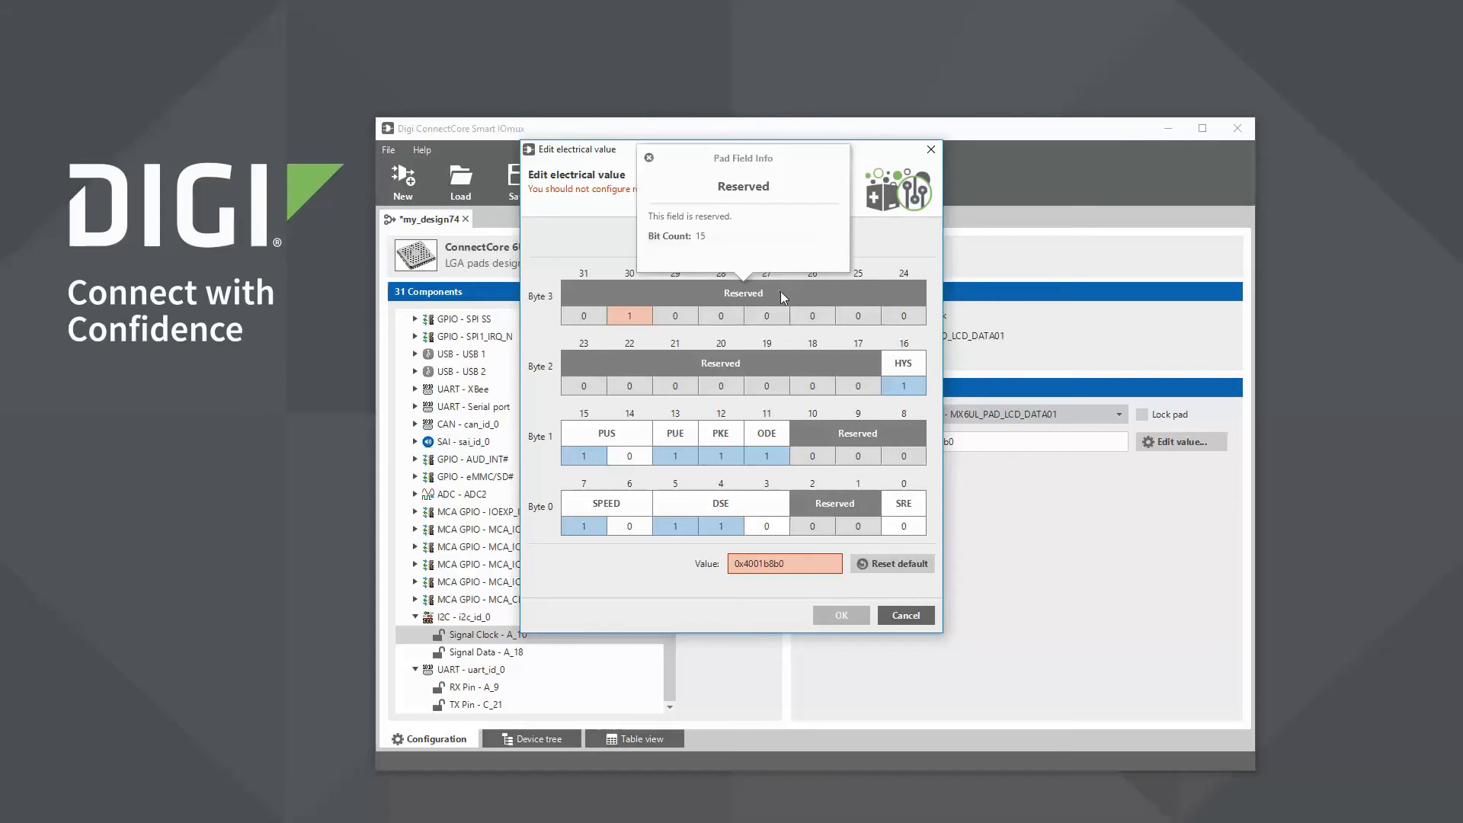
left_click(666, 363)
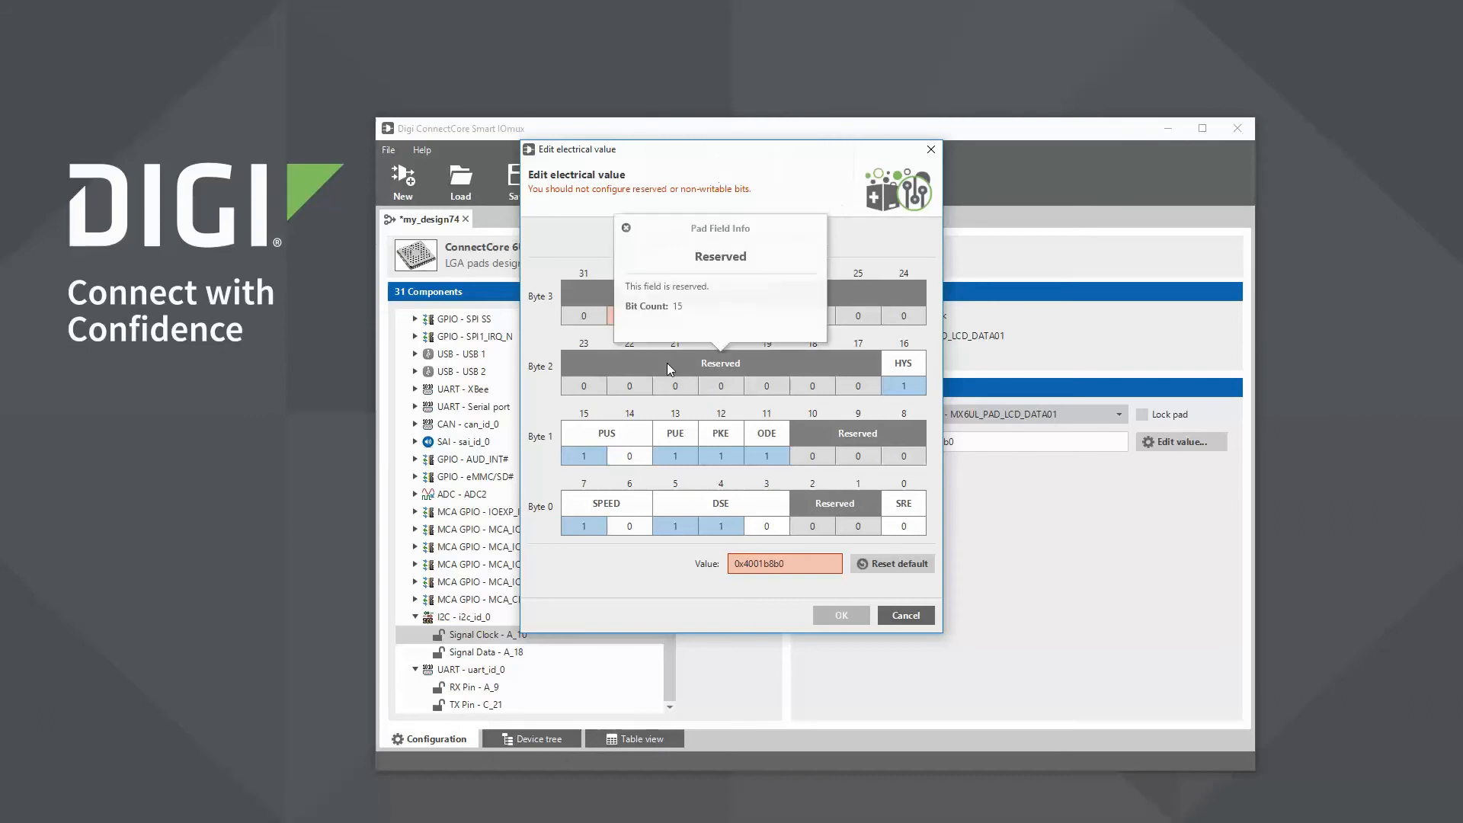
mouse_move(820, 441)
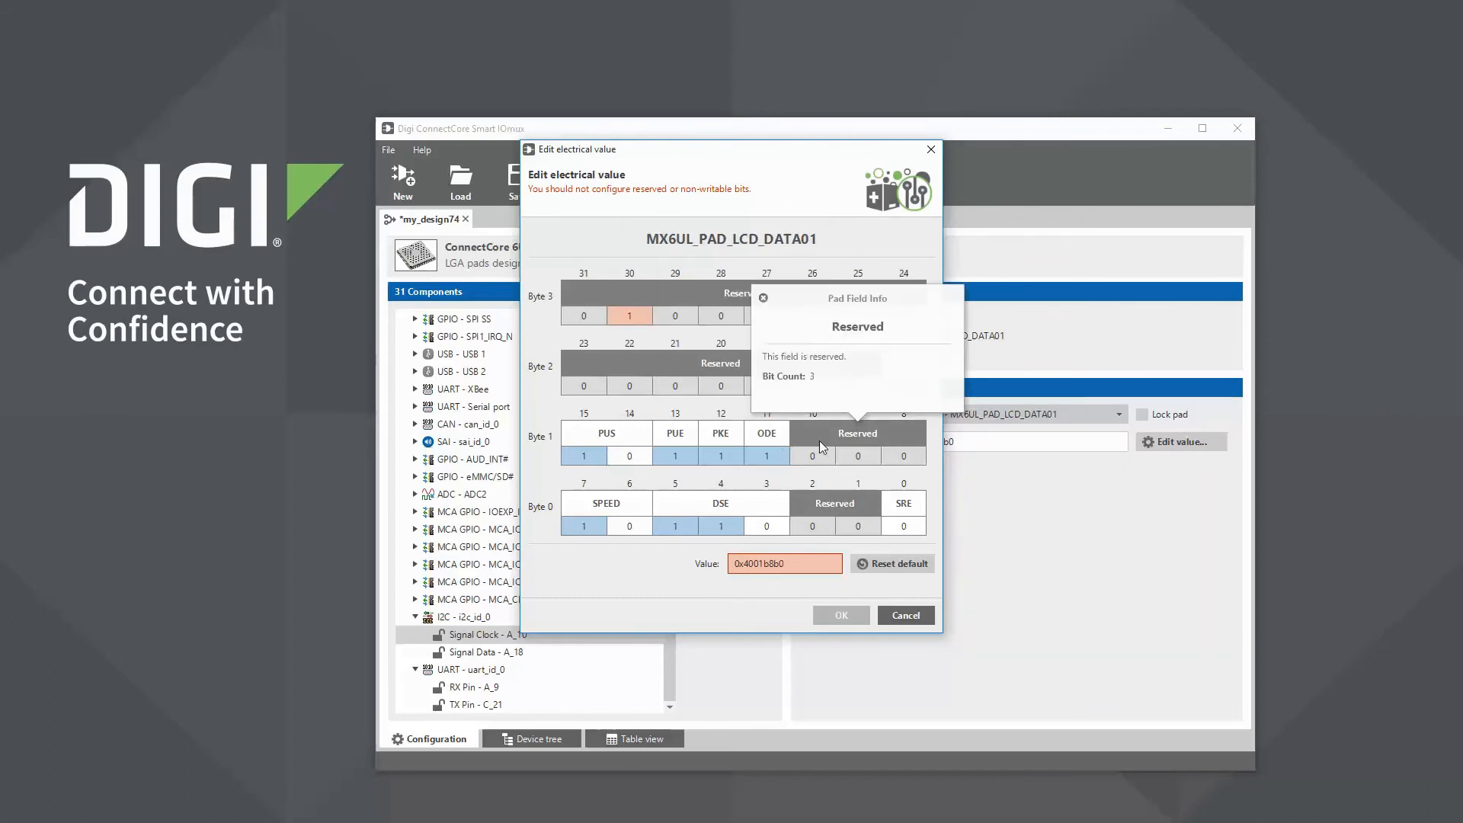
mouse_move(817, 510)
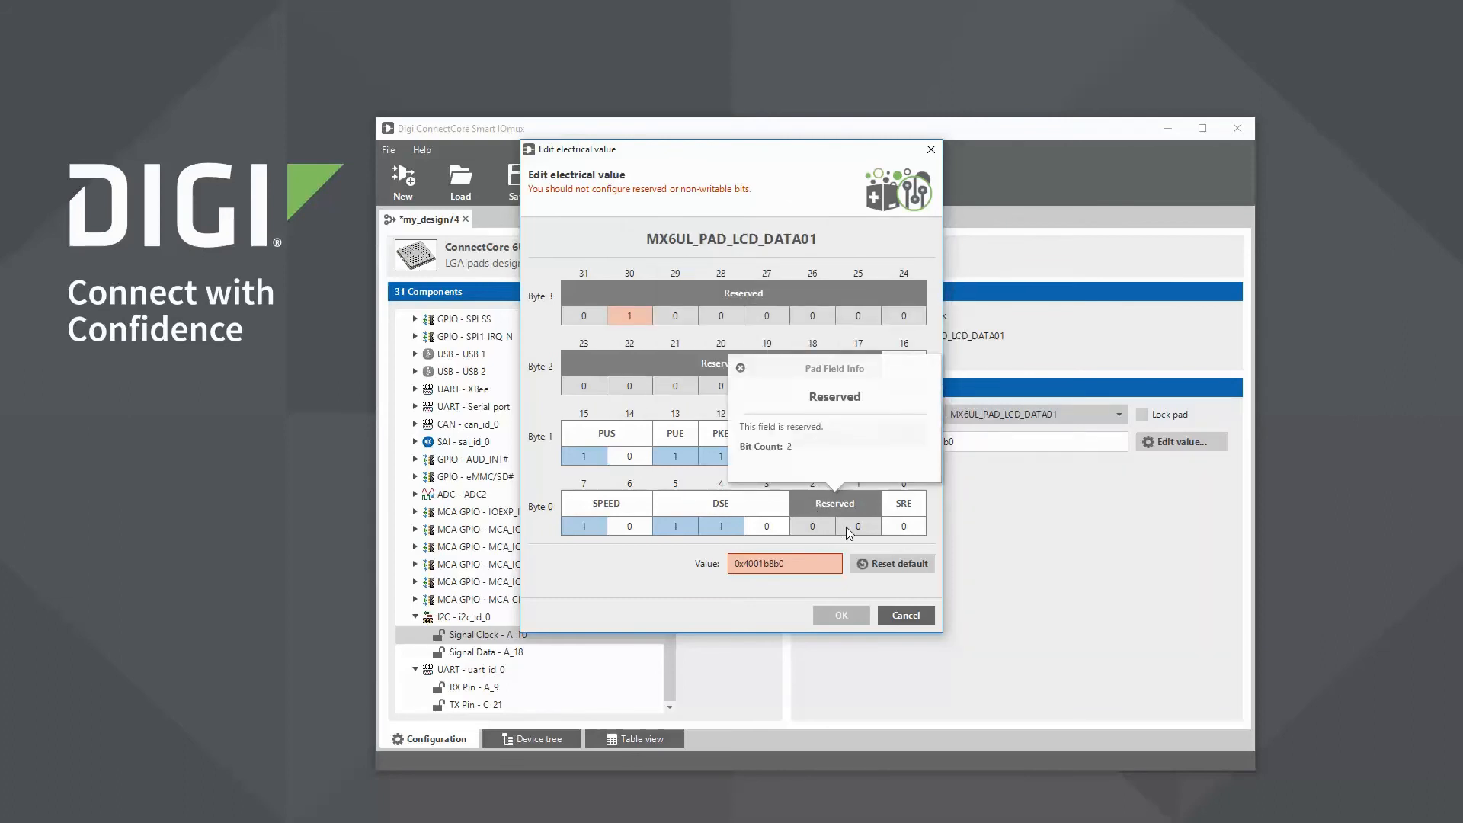
mouse_move(758, 506)
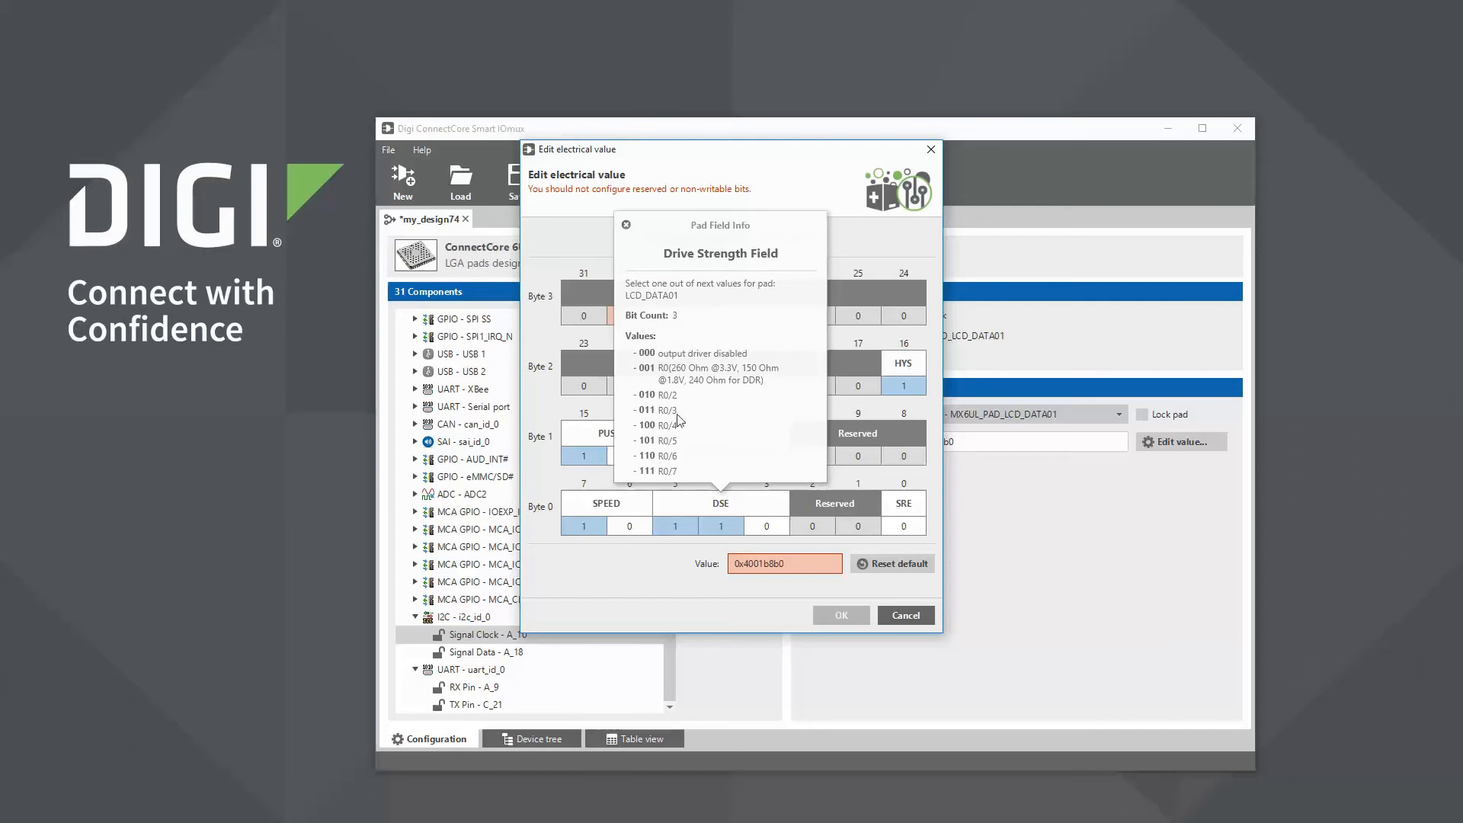
Try toggling drive strength (DSE) bits 4 and 5 off and on, and close the electrical value editor without applying changes
left_click(721, 528)
left_click(721, 528)
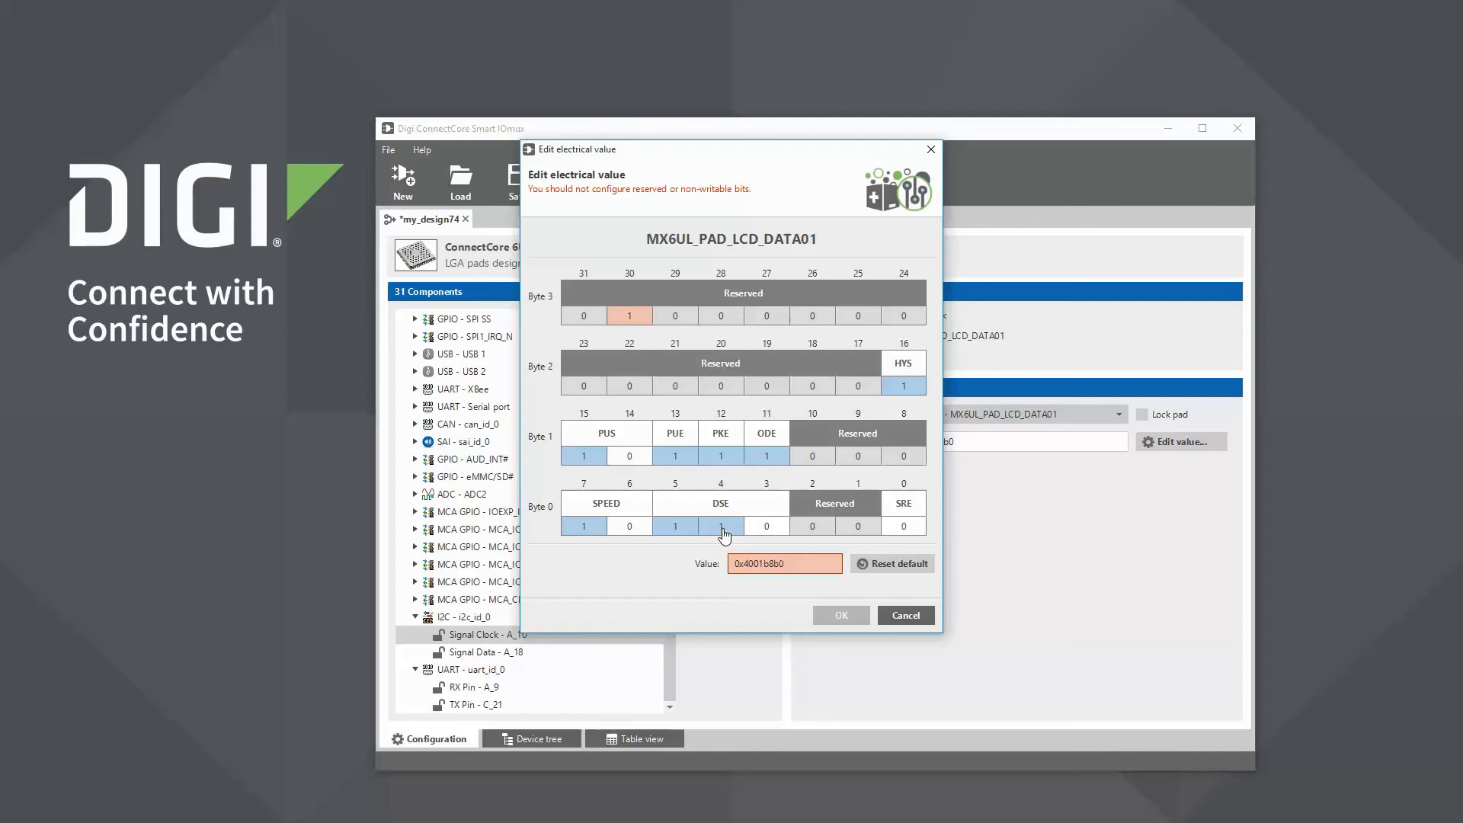
left_click(676, 527)
left_click(676, 527)
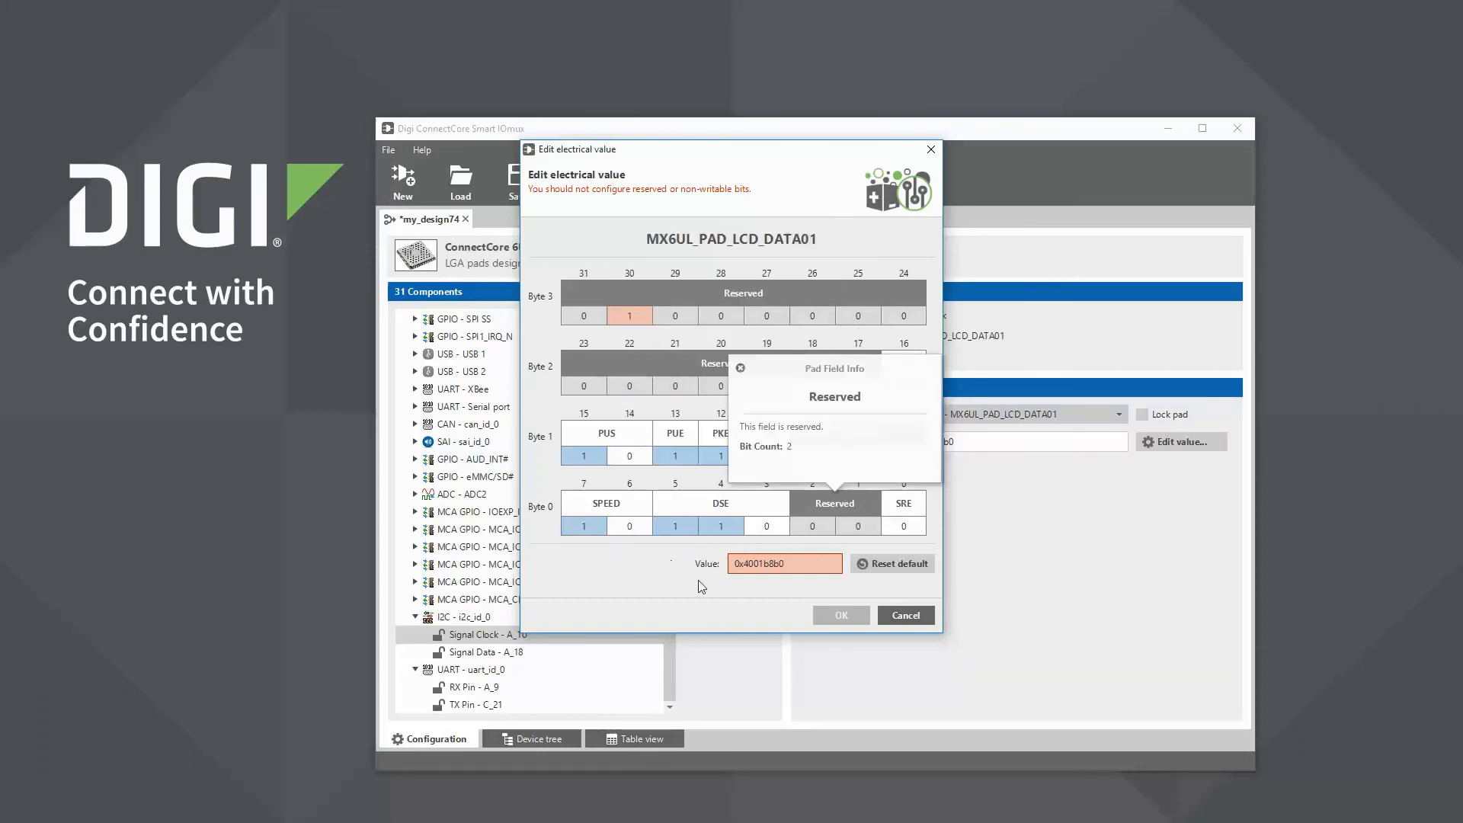
left_click(906, 616)
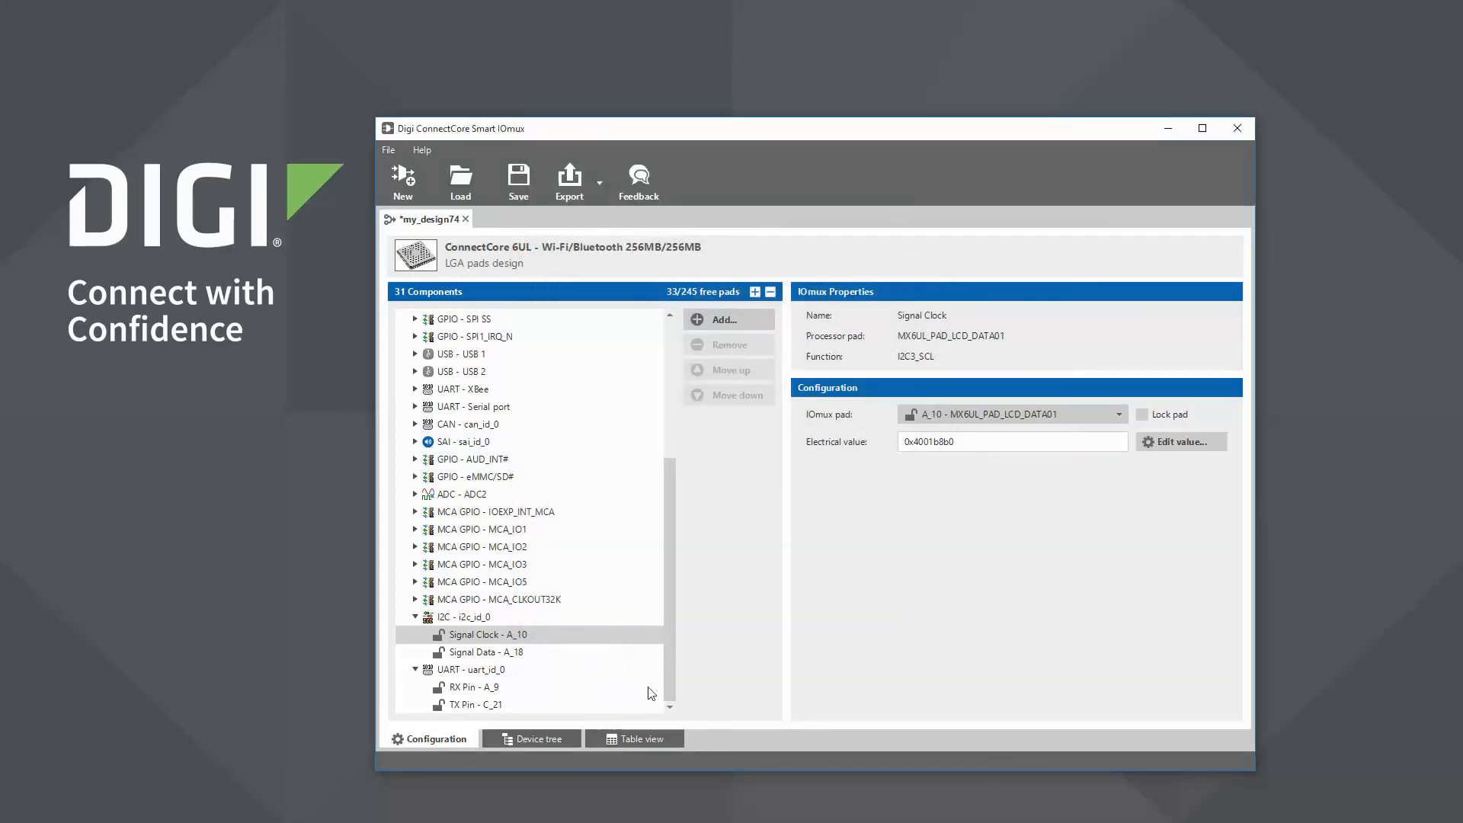
Review the resources, pads and electrical values of all components in the table view, and return to the device tree hint for i2c_id_0
left_click(642, 741)
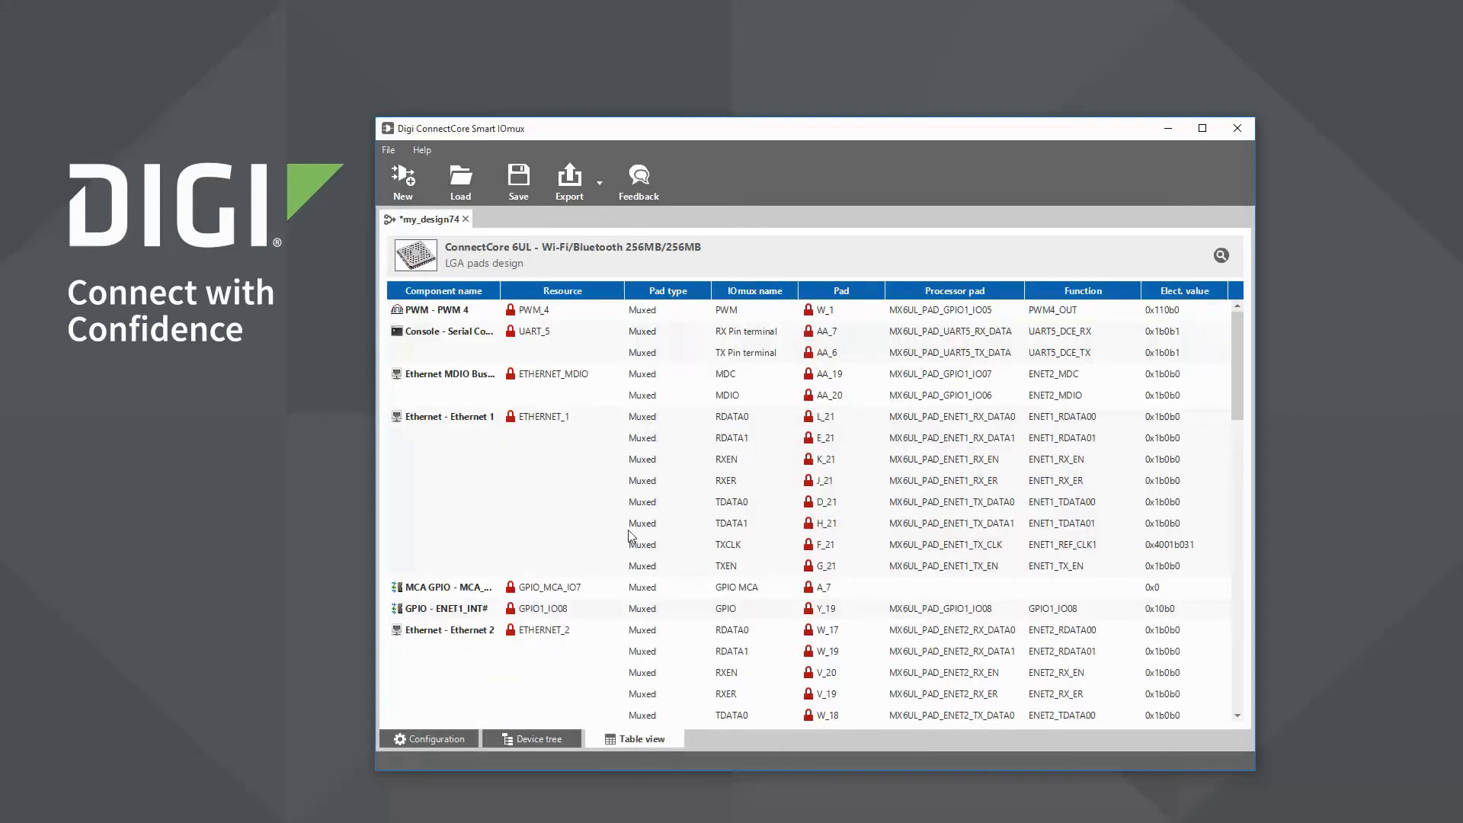
scroll(697, 415, "down", 15)
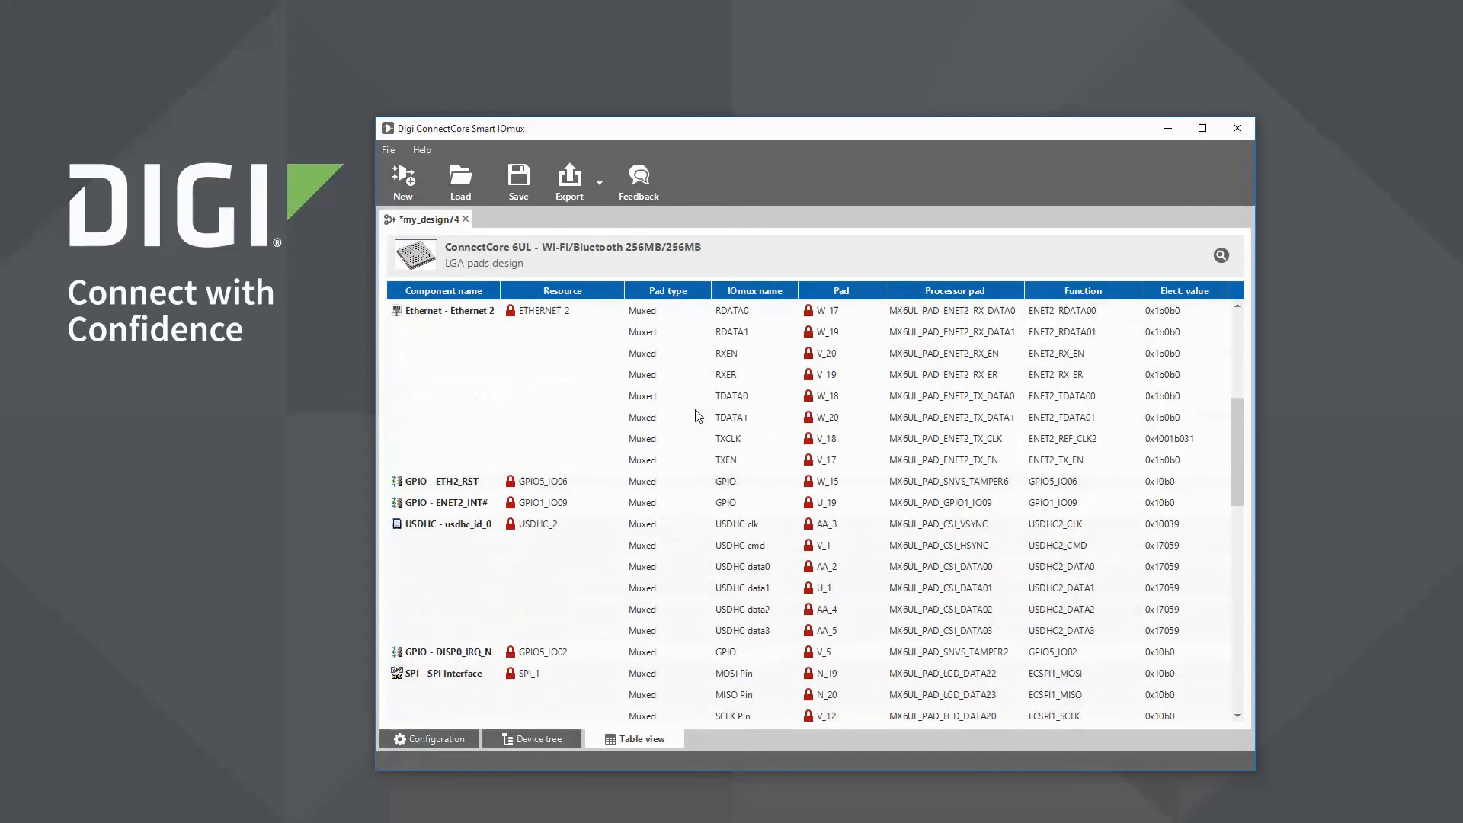
scroll(697, 415, "down", 8)
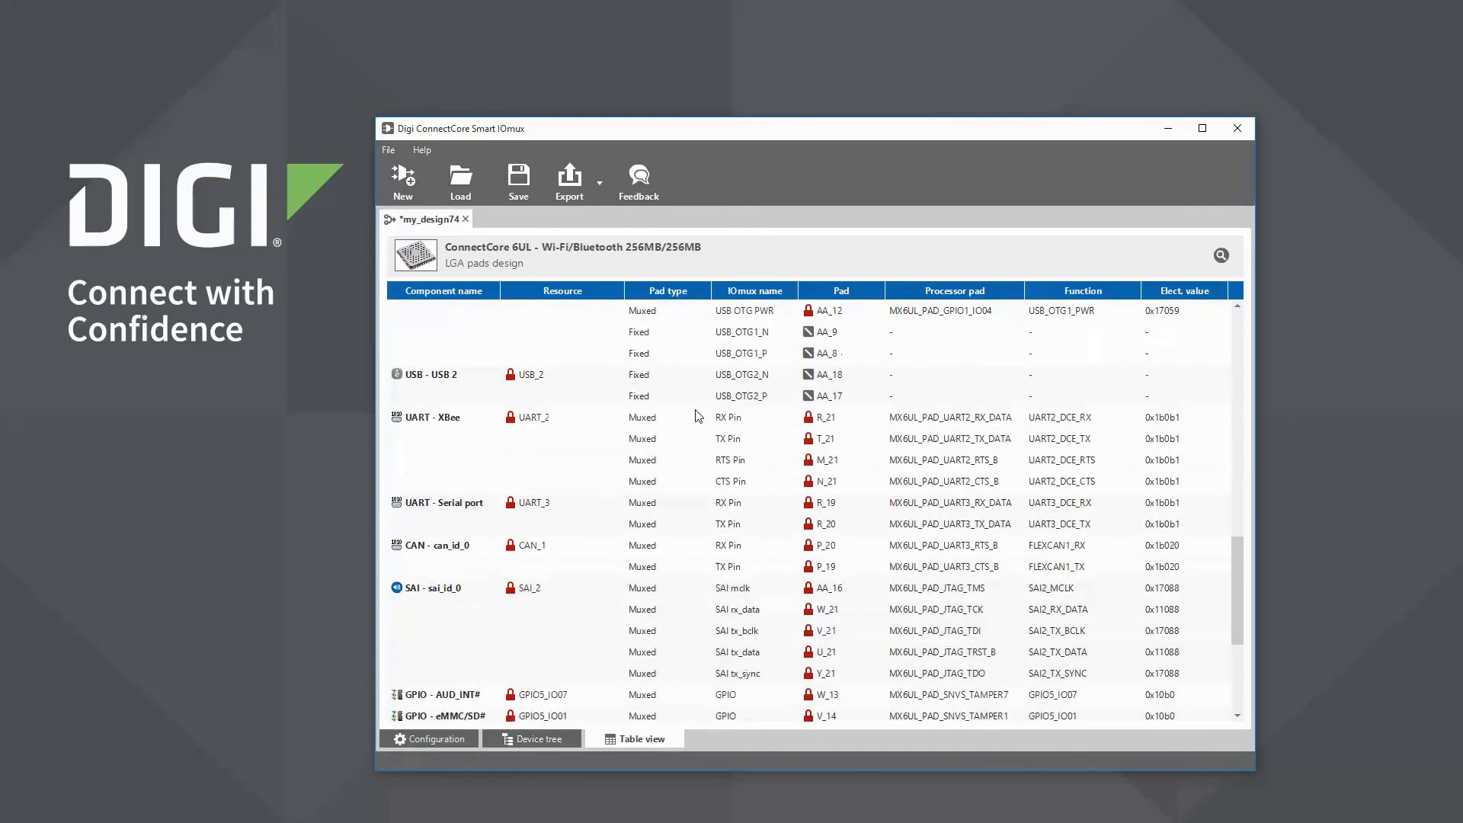
scroll(697, 416, "up", 10)
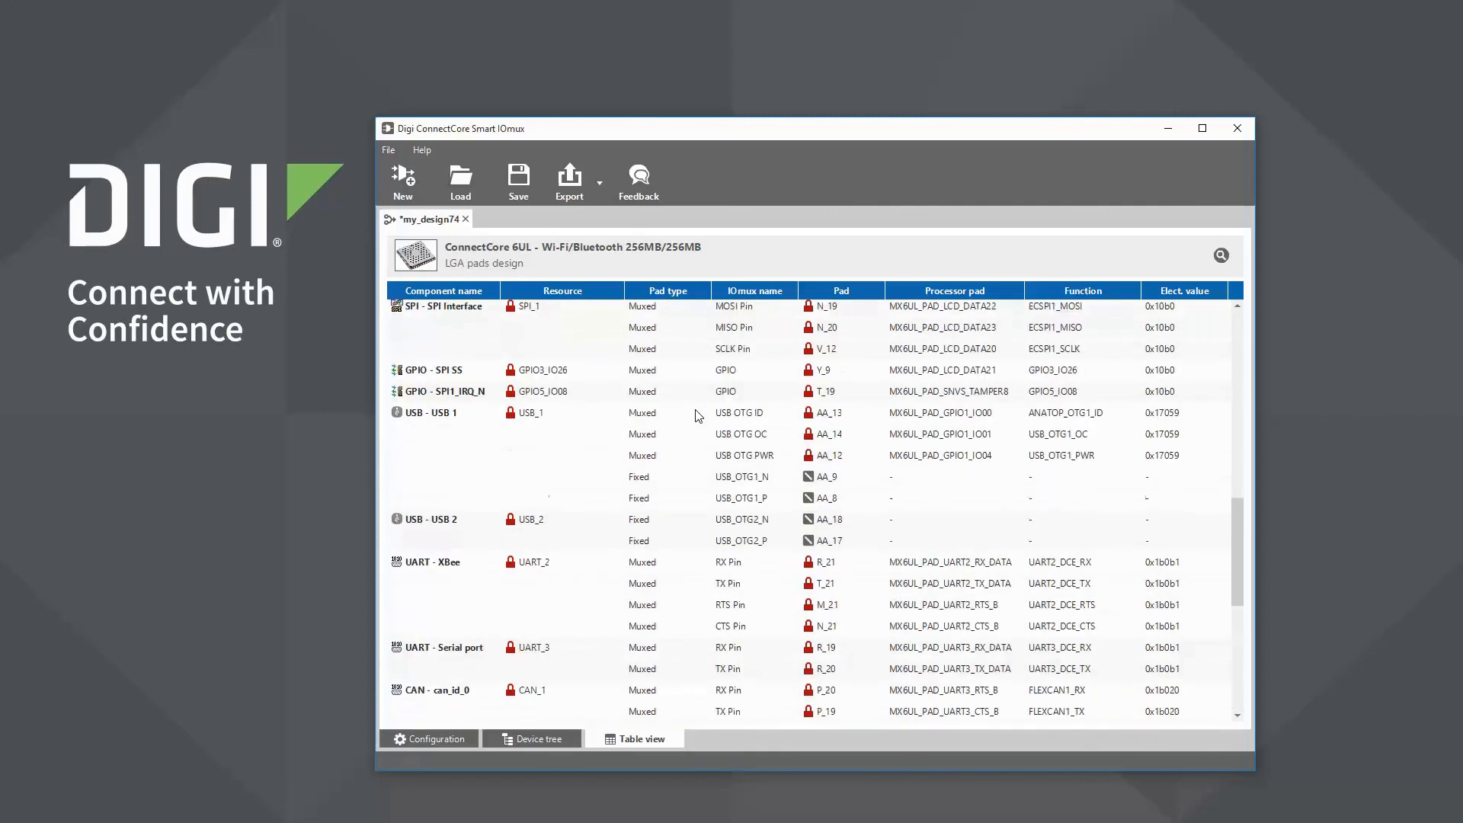
scroll(697, 415, "up", 4)
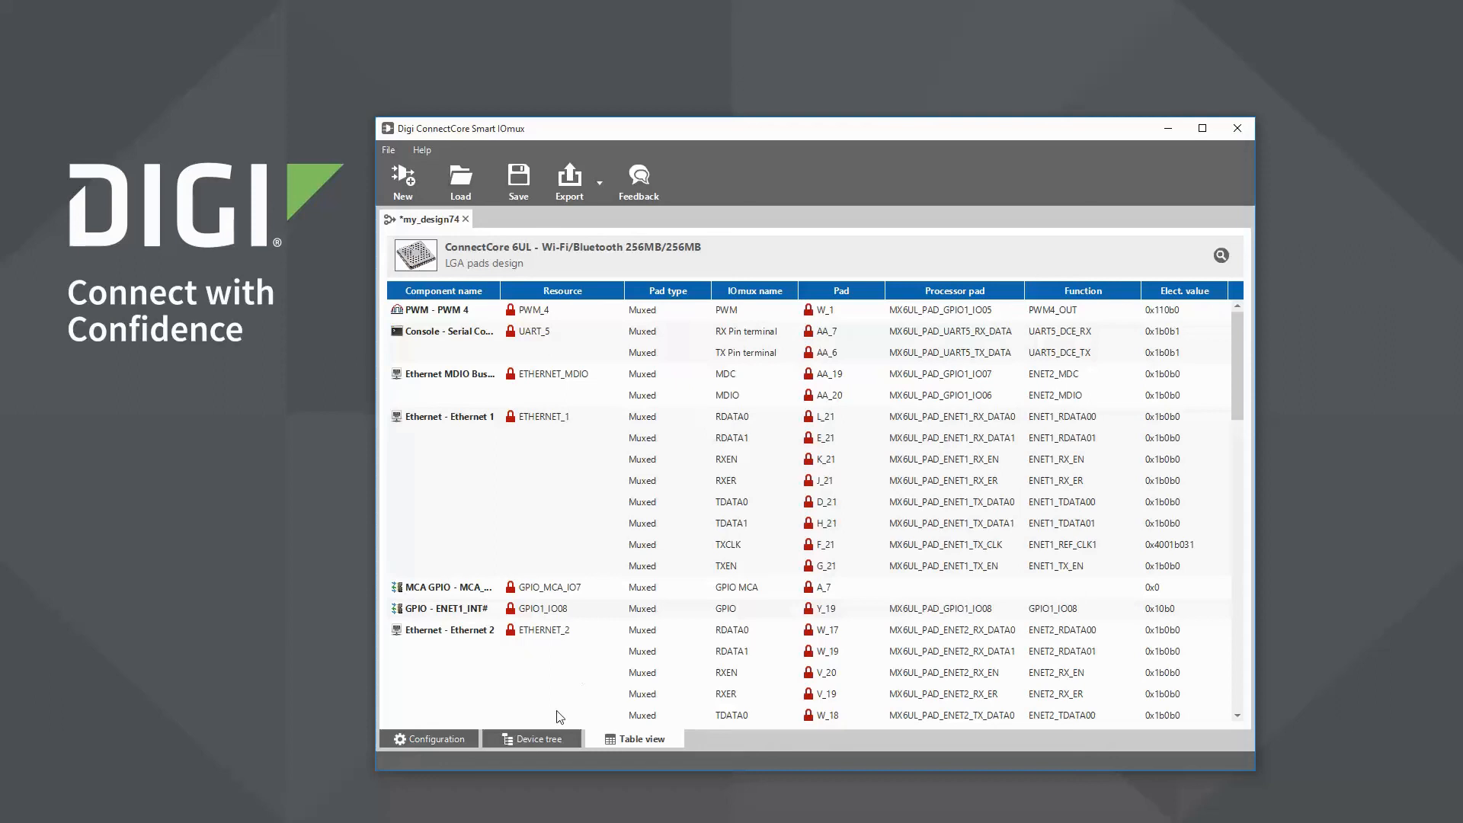
left_click(533, 738)
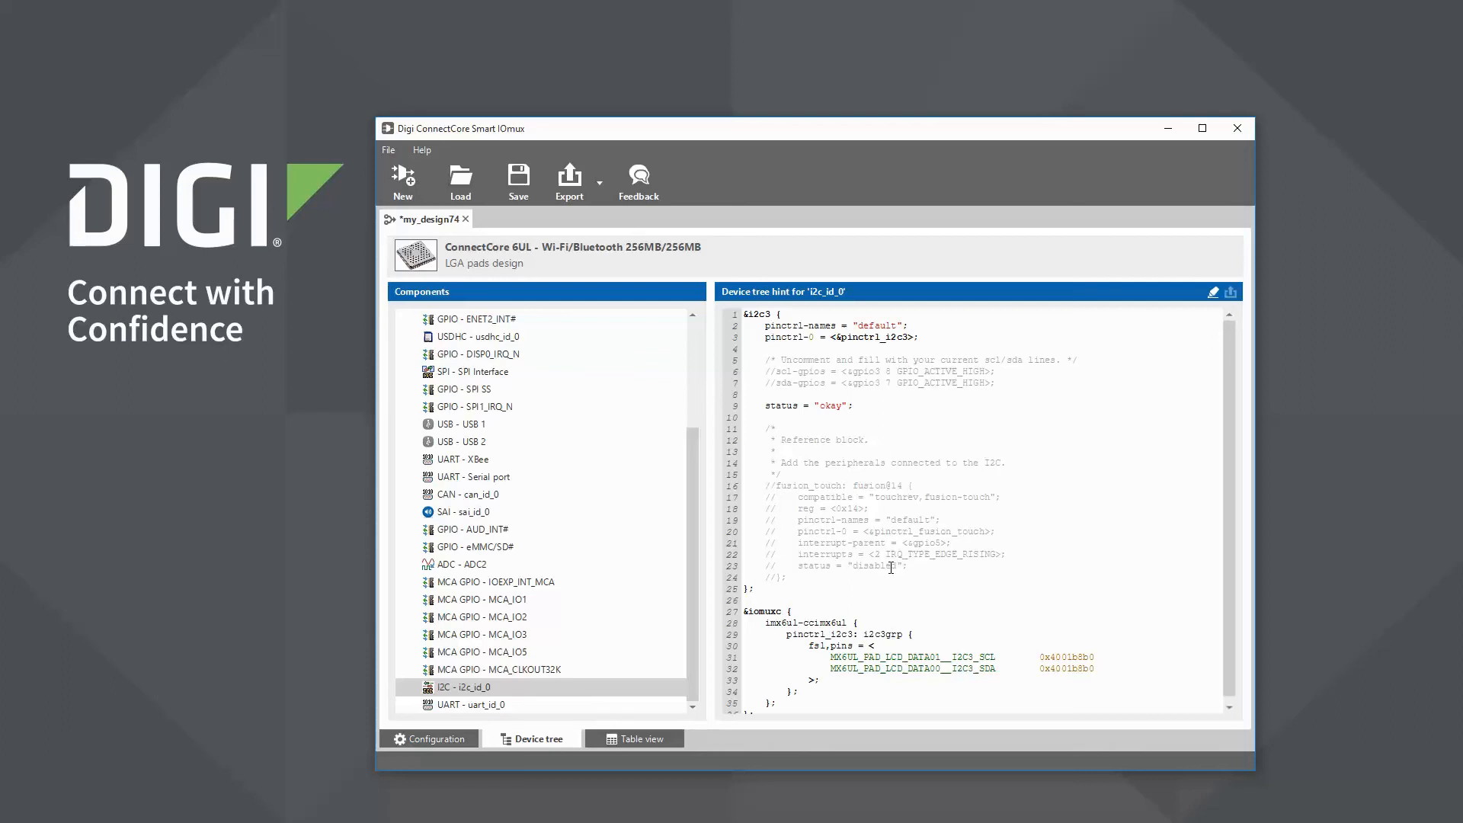
Show the table view of all components and check the available export options without exporting anything
left_click(660, 739)
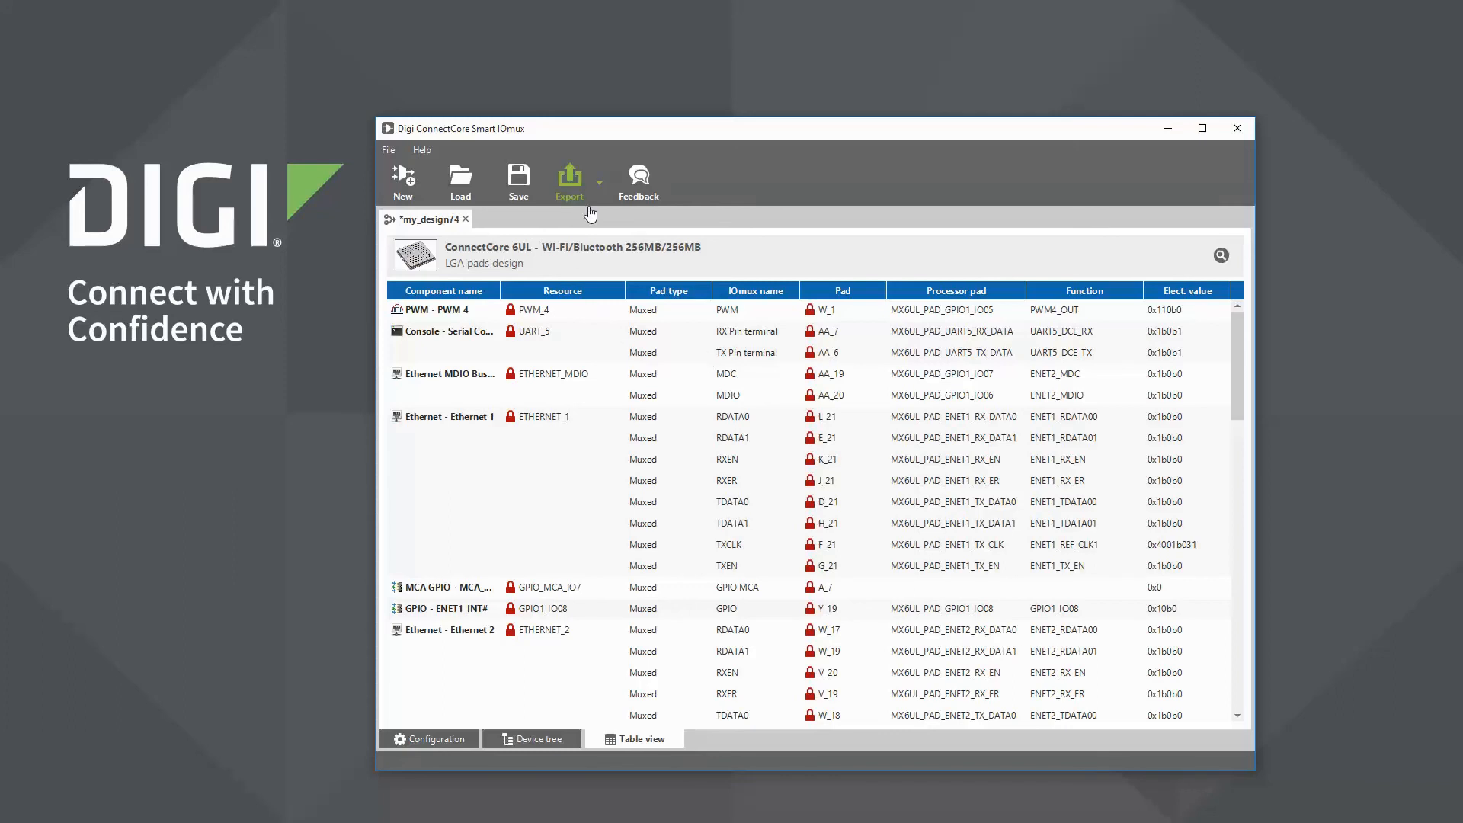
left_click(599, 182)
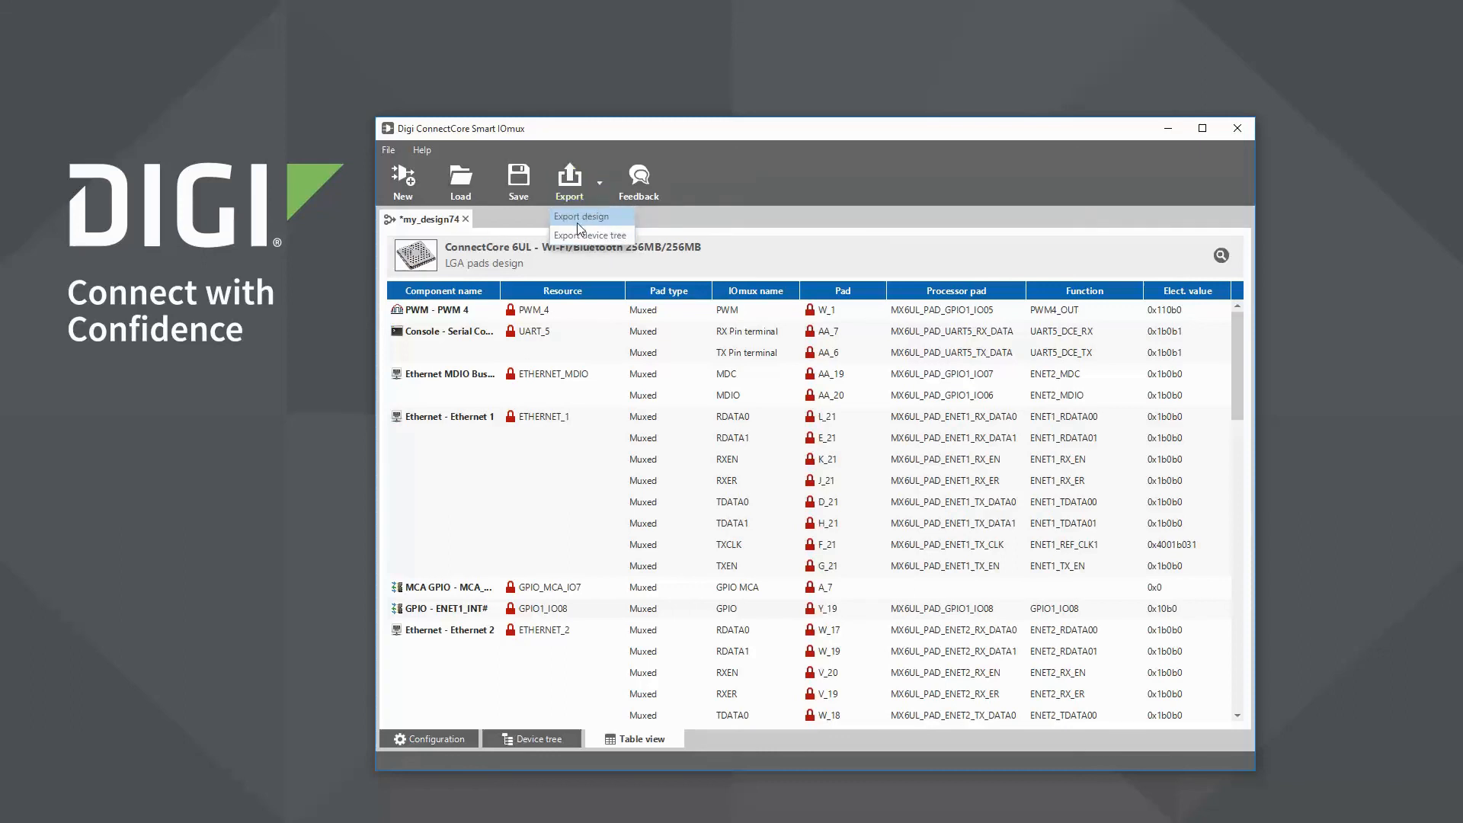
left_click(769, 254)
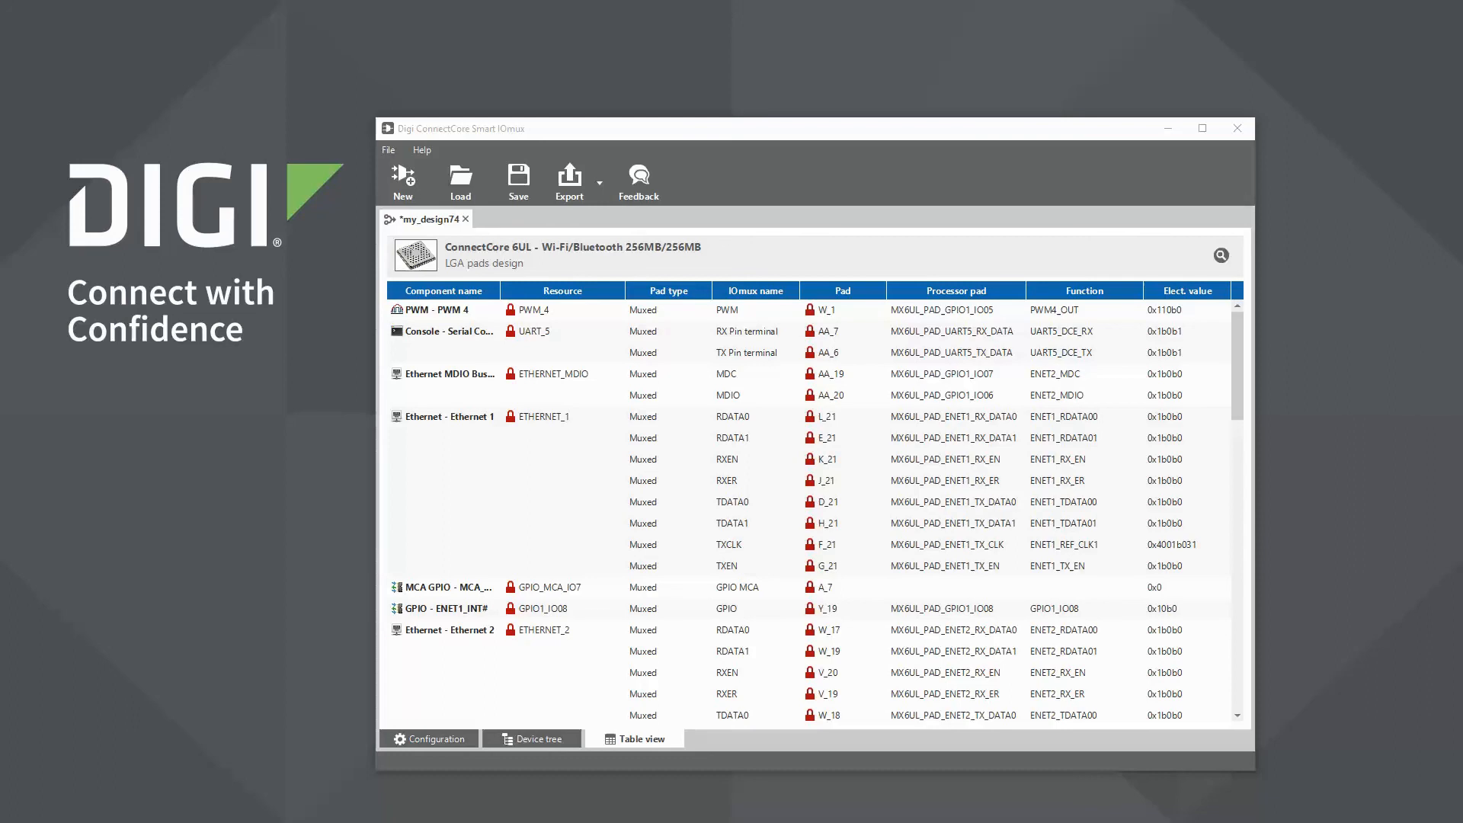
left_click(877, 156)
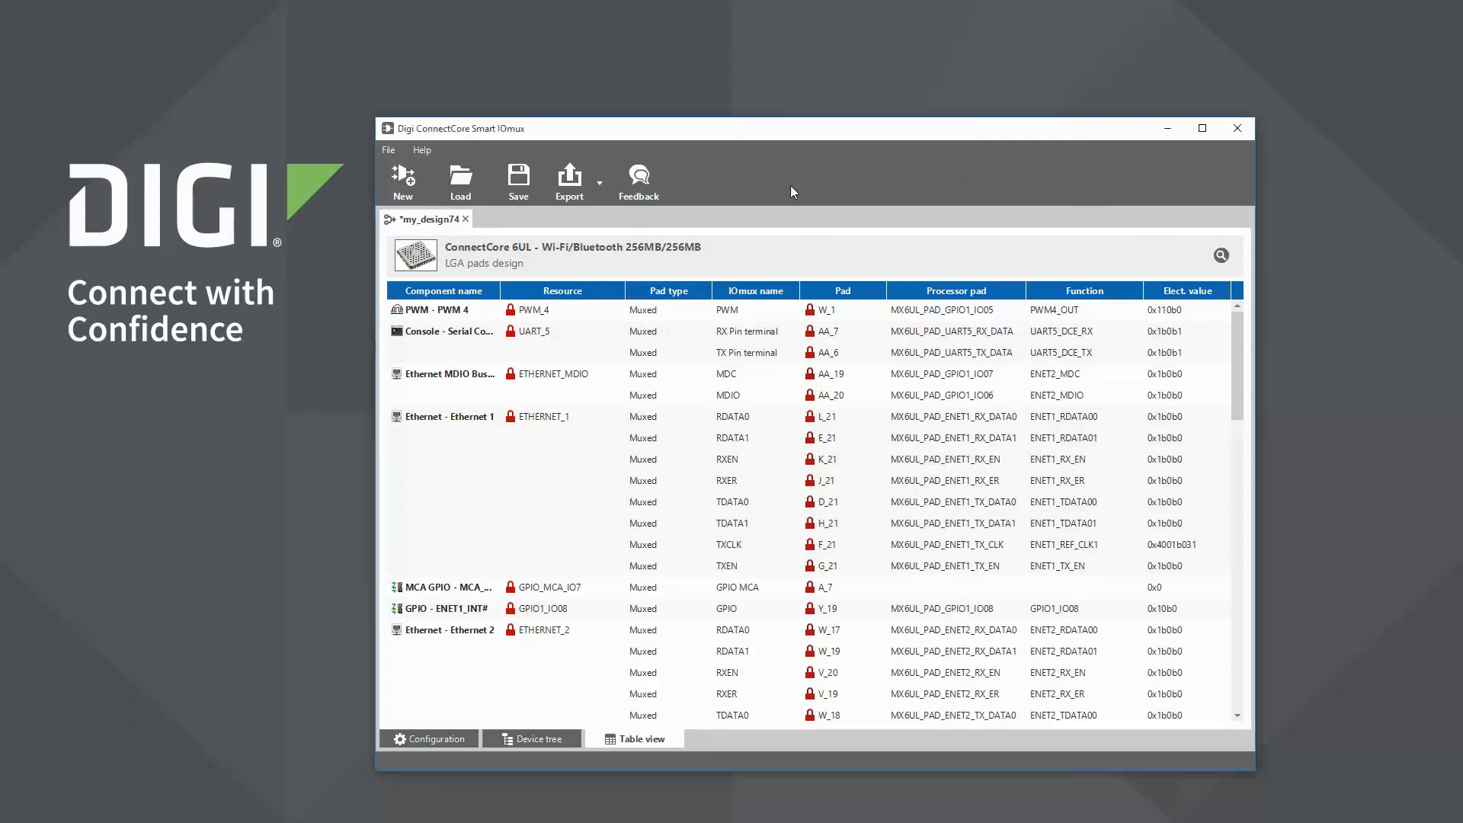
Review the feedback form's fields without submitting it, and return to the configuration view of i2c_id_0
left_click(642, 192)
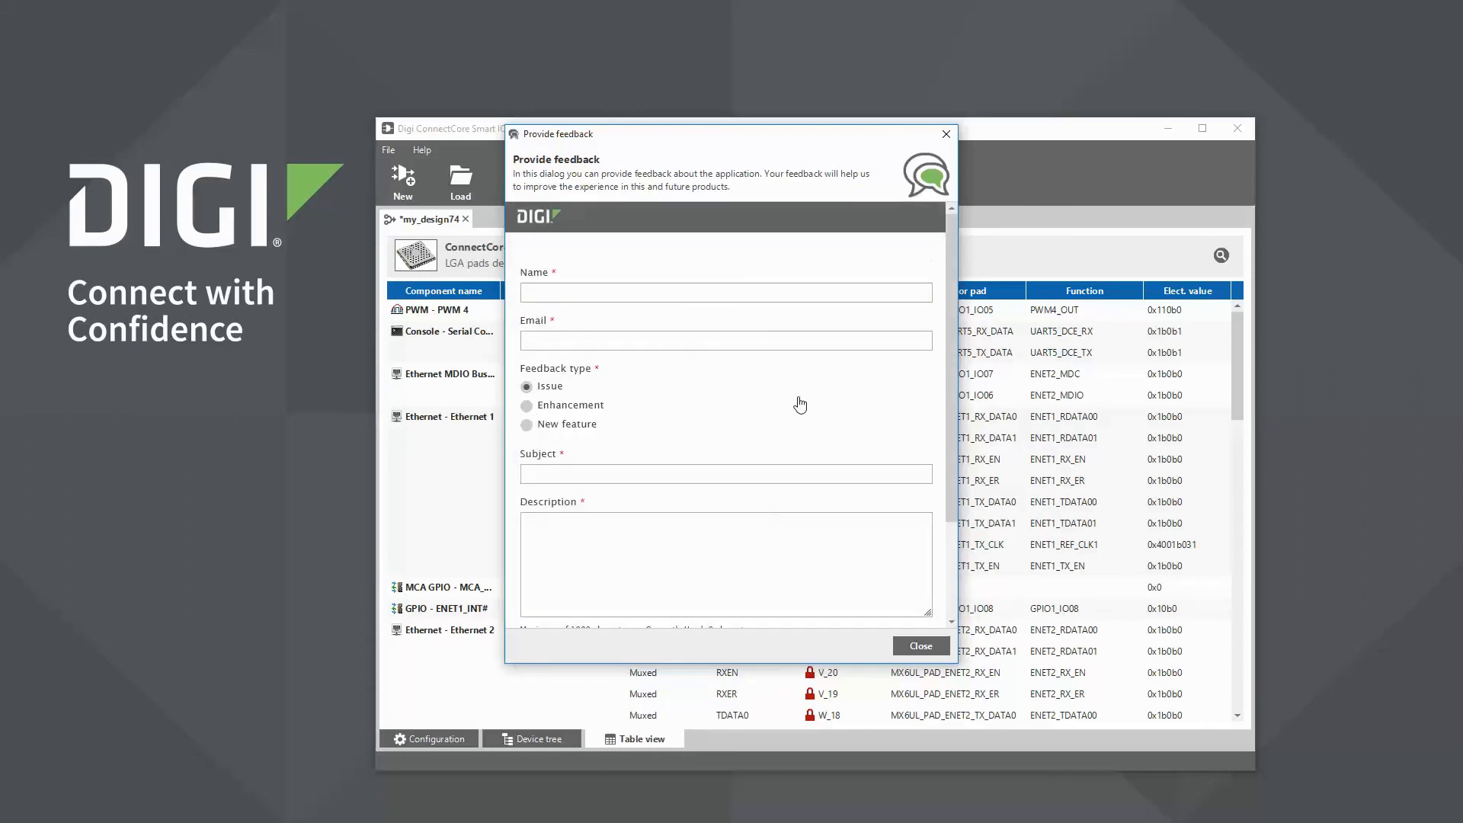
scroll(790, 431, "down", 5)
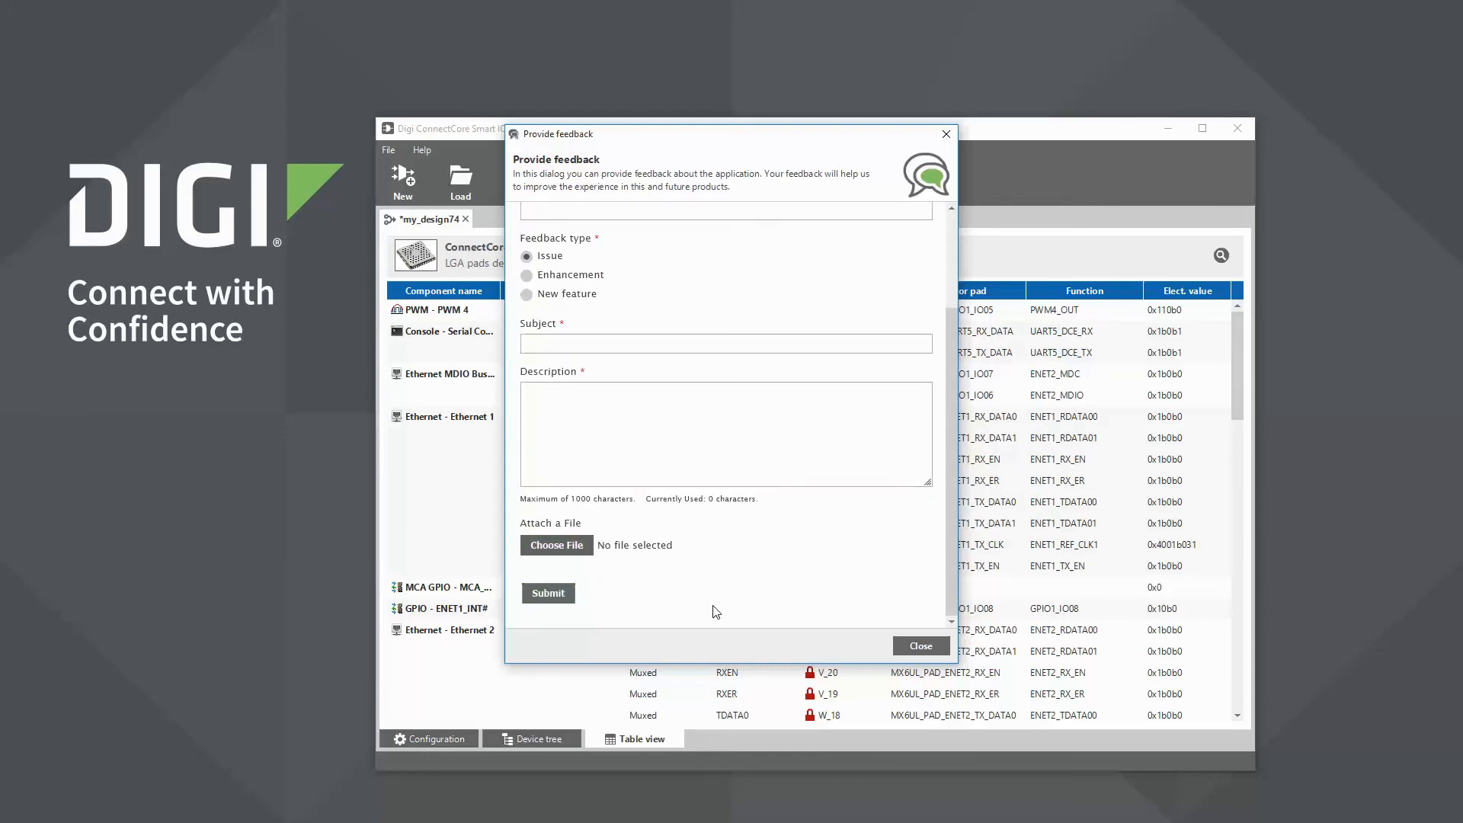
left_click(943, 650)
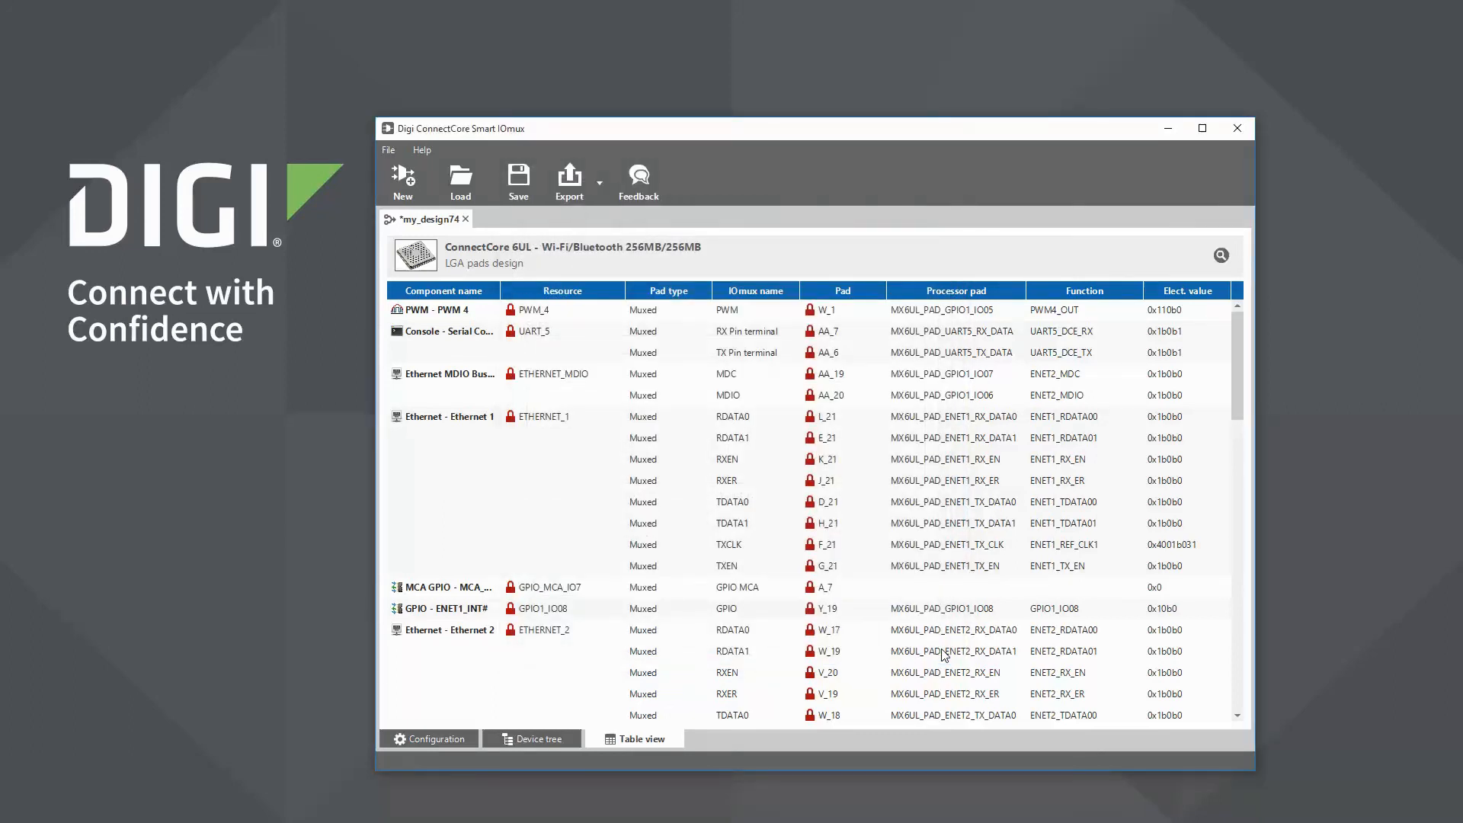
left_click(450, 740)
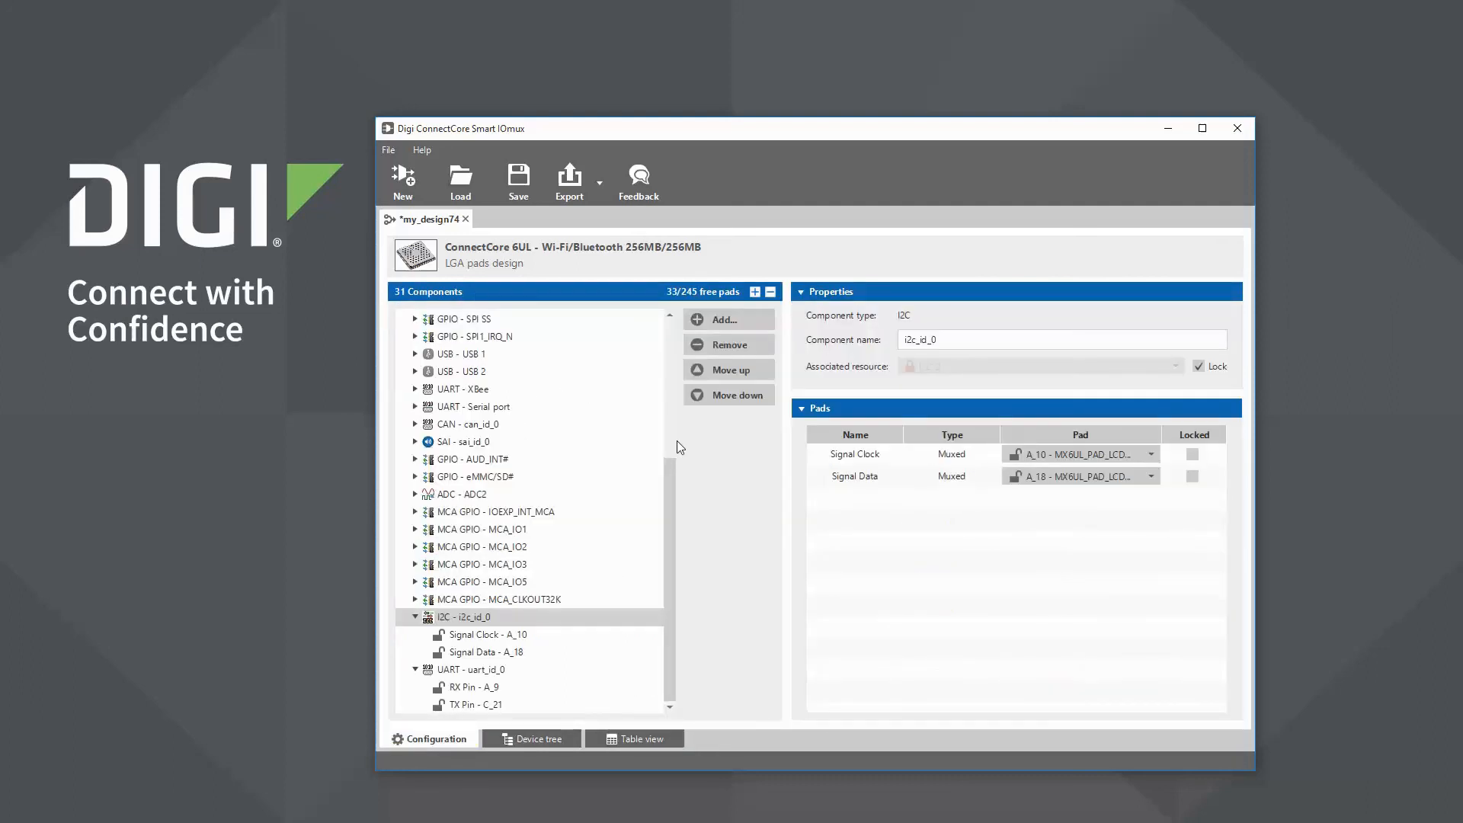